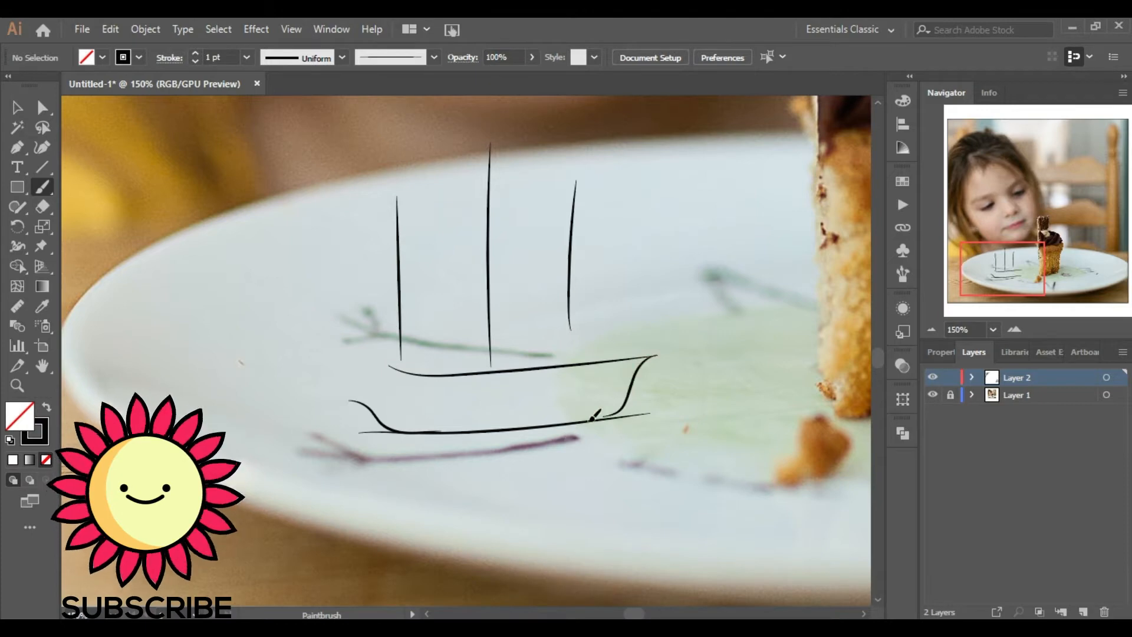
# Paint the horizontal yards across the ship's three masts with the Paintbrush
pyautogui.moveTo(367, 215); pyautogui.dragTo(424, 217)
pyautogui.moveTo(492, 160); pyautogui.dragTo(533, 159)
pyautogui.moveTo(505, 253); pyautogui.dragTo(434, 246)
pyautogui.moveTo(559, 192); pyautogui.dragTo(614, 199)
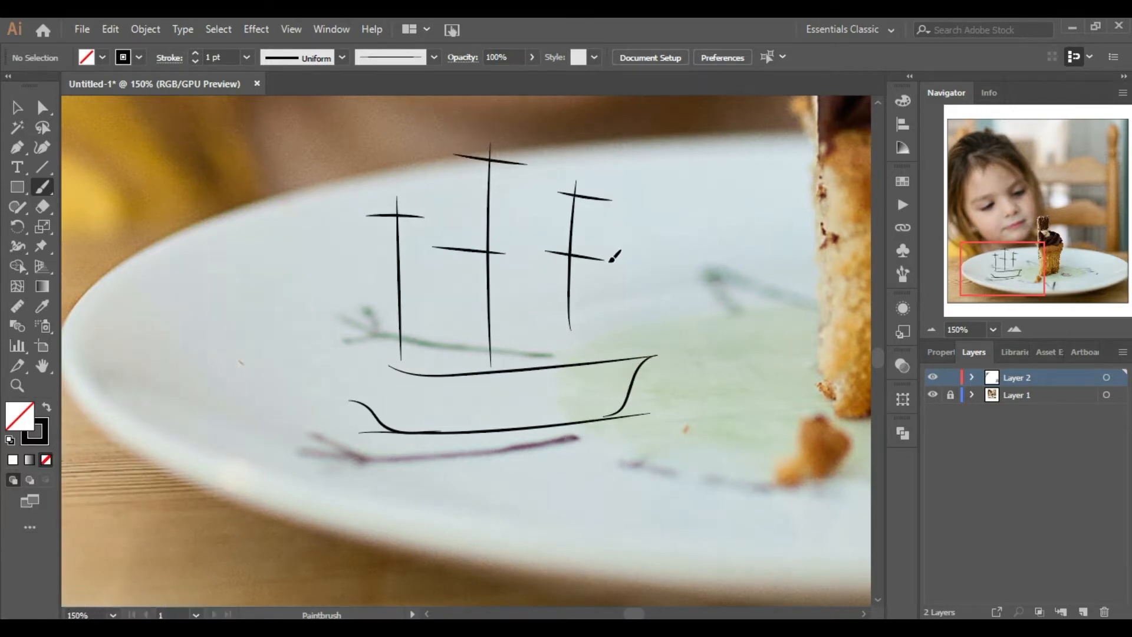
pyautogui.moveTo(352, 338); pyautogui.dragTo(340, 338)
pyautogui.moveTo(423, 217)
pyautogui.mouseDown()
pyautogui.moveTo(411, 244)
pyautogui.moveTo(423, 329)
pyautogui.mouseUp()
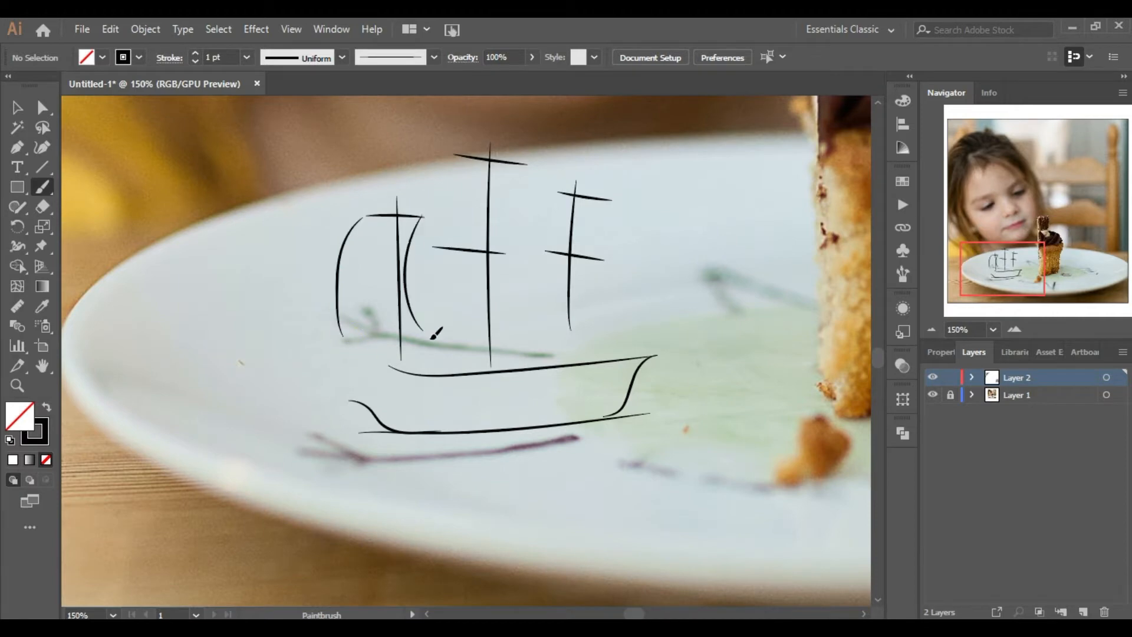
pyautogui.click(887, 497)
pyautogui.hotkey('ctrl', '=')
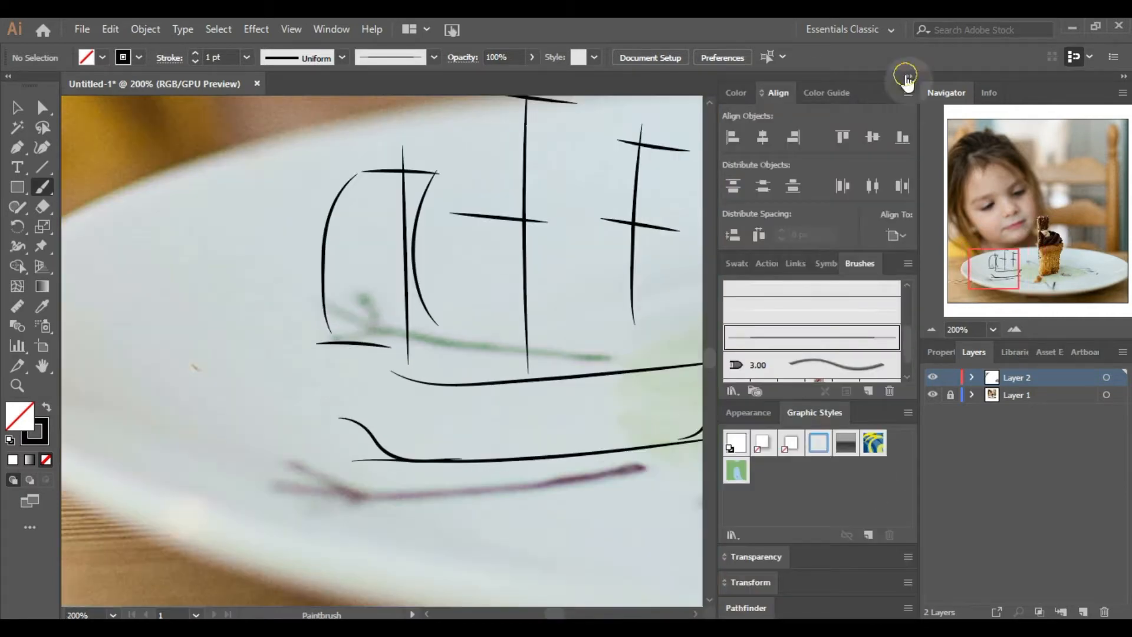
pyautogui.click(910, 79)
pyautogui.hotkey('ctrl', 'z')
pyautogui.hotkey('ctrl', 'z')
pyautogui.hotkey('ctrl', 'z')
# Paint the curved sides of the foremast sail and the raised bow deck with the hull's front curve
pyautogui.moveTo(358, 181)
pyautogui.mouseDown()
pyautogui.moveTo(346, 202)
pyautogui.moveTo(349, 312)
pyautogui.mouseUp()
pyautogui.moveTo(442, 175); pyautogui.dragTo(428, 312)
pyautogui.moveTo(302, 343); pyautogui.dragTo(402, 352)
pyautogui.moveTo(301, 366)
pyautogui.mouseDown()
pyautogui.moveTo(378, 382)
pyautogui.moveTo(394, 352)
pyautogui.mouseUp()
pyautogui.moveTo(333, 409); pyautogui.dragTo(376, 435)
# Paint the pointed jib ahead of the foremast and the arched bottom edge of the foremast sail
pyautogui.moveTo(329, 235)
pyautogui.mouseDown()
pyautogui.moveTo(317, 347)
pyautogui.moveTo(435, 323)
pyautogui.mouseUp()
pyautogui.hotkey('ctrl', 'z')
pyautogui.moveTo(367, 326); pyautogui.dragTo(427, 314)
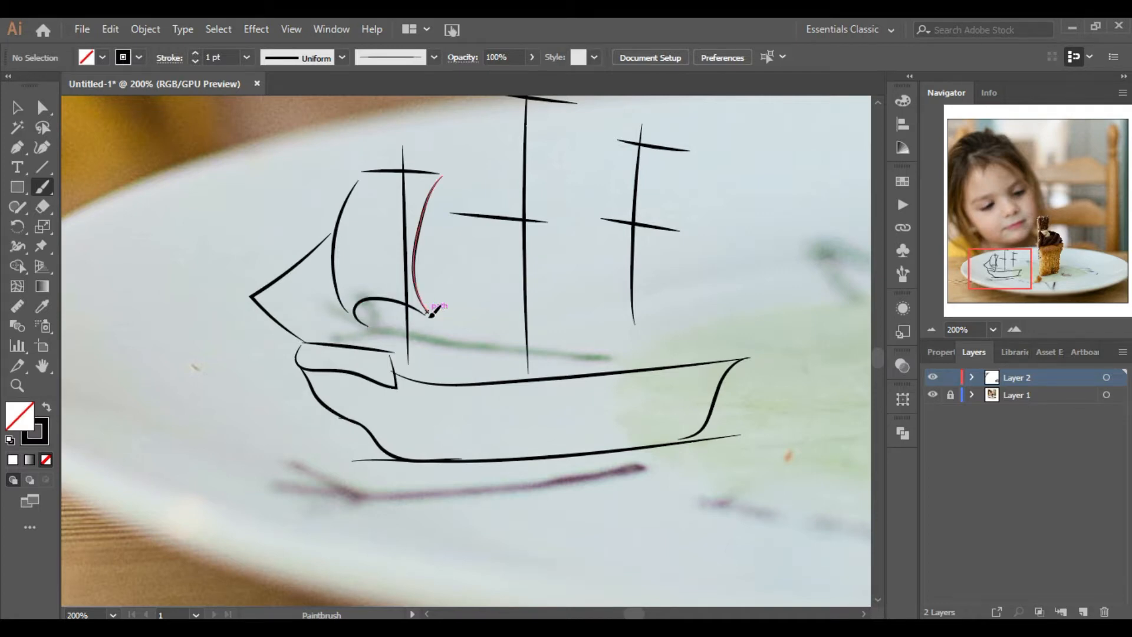
# Paint the curved edges of the upper and lower sails on the middle mast
pyautogui.moveTo(999, 272); pyautogui.dragTo(1005, 264)
pyautogui.moveTo(403, 185); pyautogui.dragTo(379, 295)
pyautogui.moveTo(472, 312); pyautogui.dragTo(471, 312)
pyautogui.hotkey('ctrl', 'z')
pyautogui.moveTo(488, 211); pyautogui.dragTo(469, 311)
pyautogui.moveTo(358, 355)
pyautogui.mouseDown()
pyautogui.moveTo(389, 465)
pyautogui.moveTo(495, 439)
pyautogui.mouseUp()
# Paint the curved sail edges on the rear mast and the outline of the raised stern deck
pyautogui.moveTo(546, 234); pyautogui.dragTo(506, 305)
pyautogui.moveTo(604, 251); pyautogui.dragTo(576, 310)
pyautogui.moveTo(498, 357); pyautogui.dragTo(495, 441)
pyautogui.moveTo(602, 328)
pyautogui.mouseDown()
pyautogui.moveTo(581, 425)
pyautogui.moveTo(605, 459)
pyautogui.mouseUp()
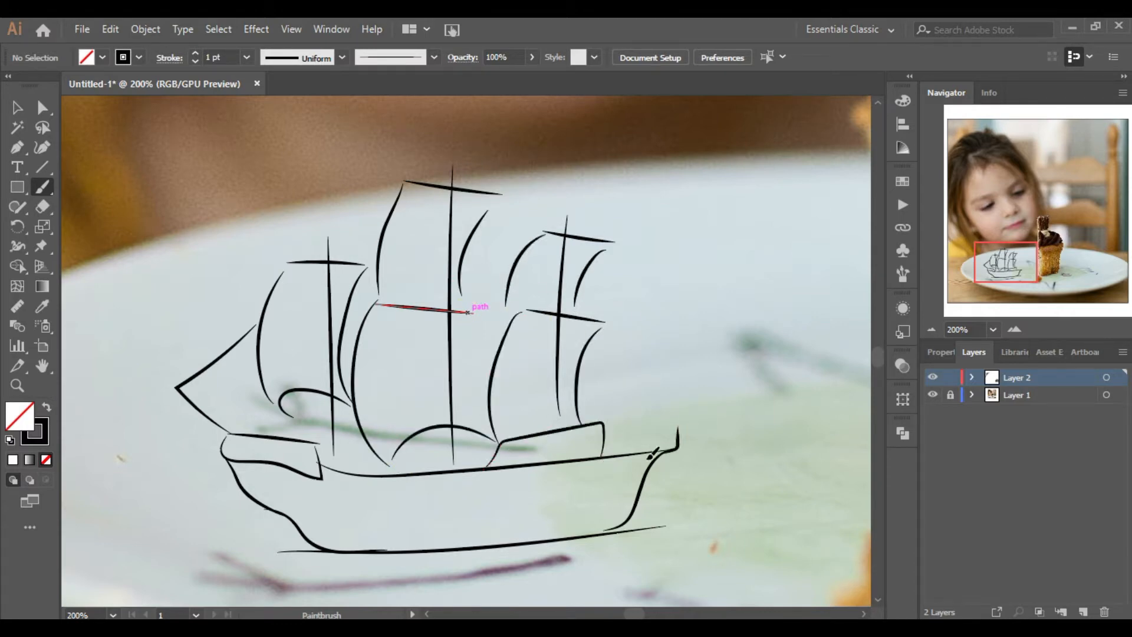
# Paint a small boxy crow's nest with a short pole on top of each of the three masts
pyautogui.click(1013, 329)
pyautogui.click(1004, 257)
pyautogui.moveTo(308, 264); pyautogui.dragTo(317, 264)
pyautogui.moveTo(512, 183); pyautogui.dragTo(494, 184)
pyautogui.moveTo(683, 263)
pyautogui.mouseDown()
pyautogui.moveTo(656, 260)
pyautogui.moveTo(688, 263)
pyautogui.mouseUp()
pyautogui.moveTo(328, 224); pyautogui.dragTo(320, 266)
pyautogui.moveTo(515, 130); pyautogui.dragTo(514, 169)
pyautogui.moveTo(689, 208); pyautogui.dragTo(685, 231)
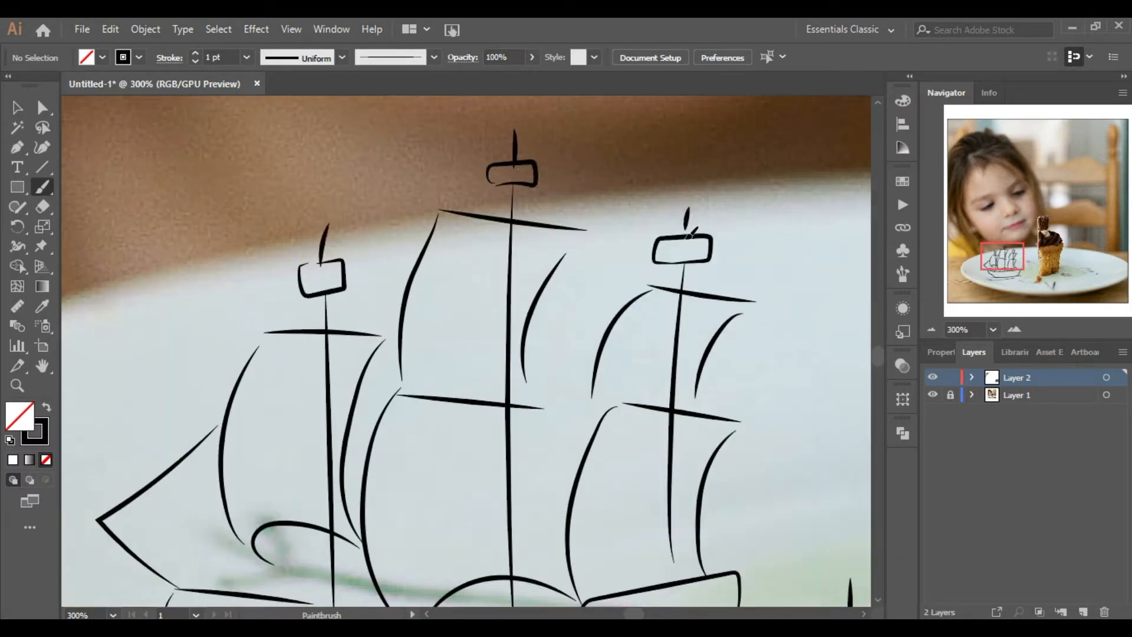
# Paint a waving pennant on each mast top and extend the three poles up to the flags
pyautogui.moveTo(322, 226); pyautogui.dragTo(331, 204)
pyautogui.moveTo(404, 139); pyautogui.dragTo(517, 128)
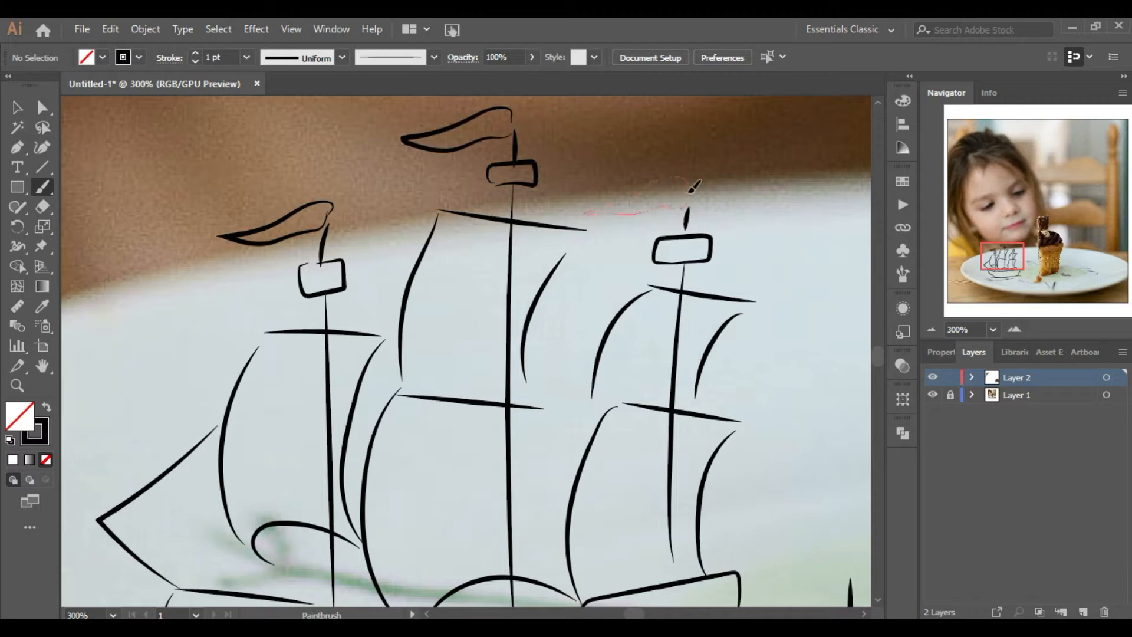
pyautogui.moveTo(690, 193); pyautogui.dragTo(687, 233)
pyautogui.moveTo(513, 120); pyautogui.dragTo(515, 161)
pyautogui.moveTo(329, 211); pyautogui.dragTo(322, 261)
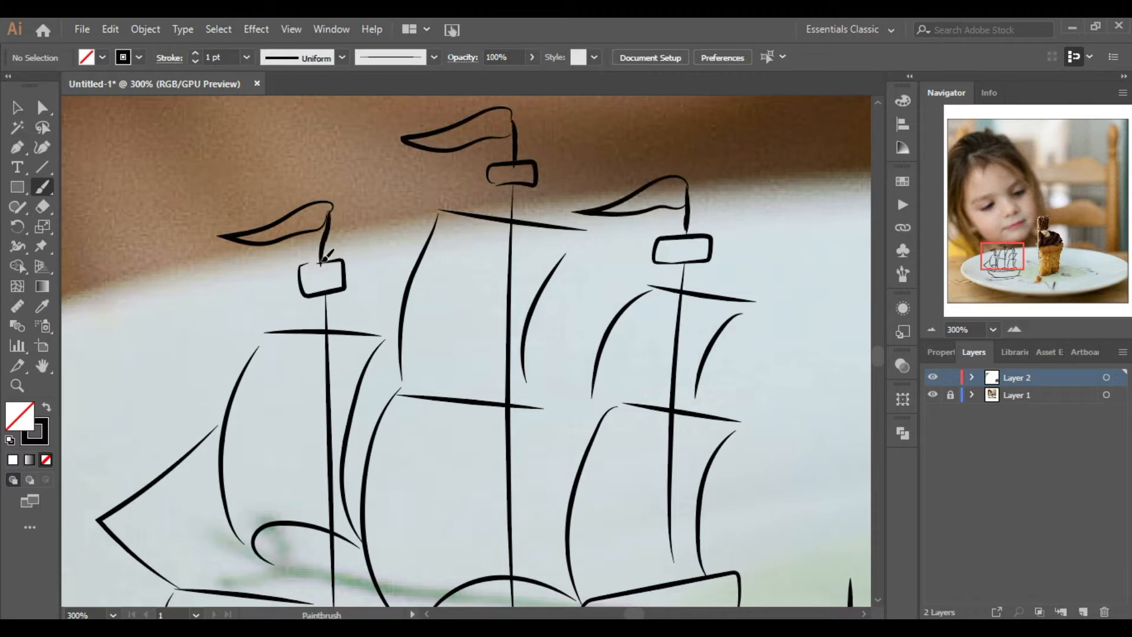
# Close the stern deck's top edge and paint the hull's rear edge and two lengthwise plank lines
pyautogui.click(932, 329)
pyautogui.click(932, 329)
pyautogui.click(1002, 262)
pyautogui.click(1015, 331)
pyautogui.click(1011, 269)
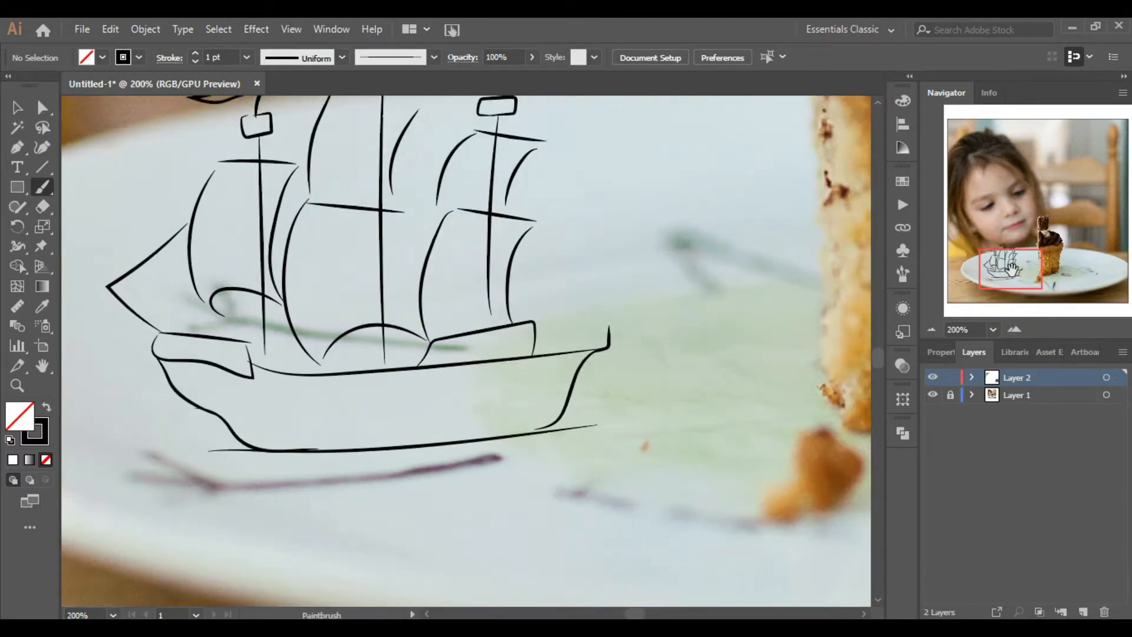
pyautogui.moveTo(525, 320); pyautogui.dragTo(613, 326)
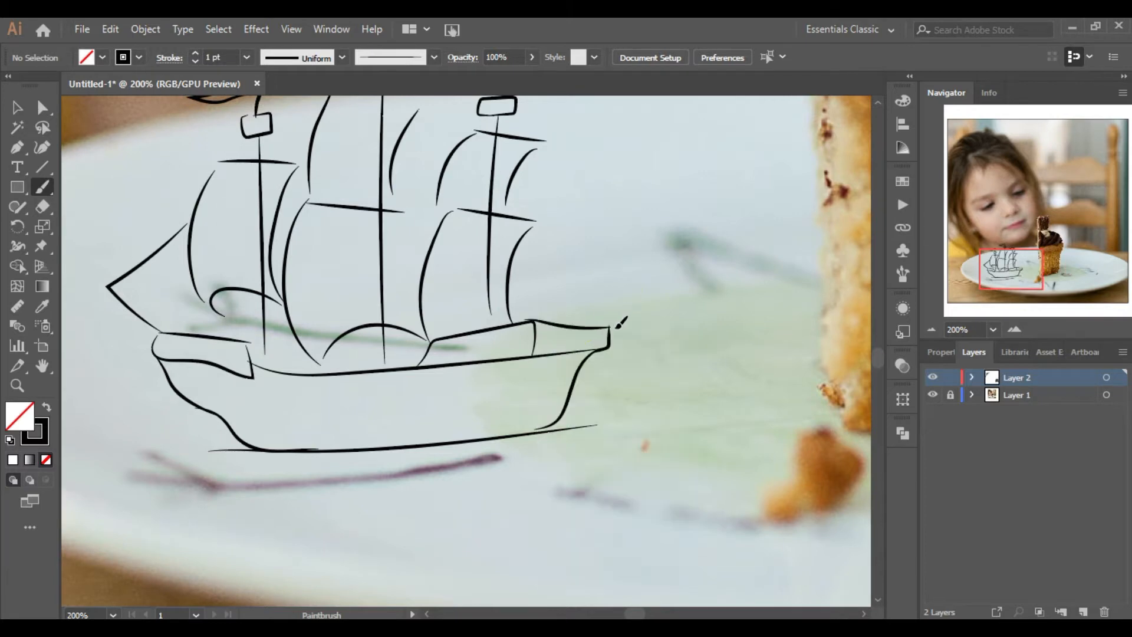
pyautogui.moveTo(534, 365); pyautogui.dragTo(499, 440)
pyautogui.moveTo(167, 369); pyautogui.dragTo(284, 400)
pyautogui.moveTo(538, 392); pyautogui.dragTo(539, 392)
pyautogui.moveTo(228, 417); pyautogui.dragTo(532, 419)
# Paint four curved vertical ribs on the front half of the hull and a second line along the deck edge
pyautogui.click(1014, 330)
pyautogui.moveTo(1011, 270); pyautogui.dragTo(1007, 273)
pyautogui.moveTo(298, 326)
pyautogui.mouseDown()
pyautogui.moveTo(309, 426)
pyautogui.moveTo(334, 428)
pyautogui.mouseUp()
pyautogui.moveTo(359, 322)
pyautogui.mouseDown()
pyautogui.moveTo(357, 429)
pyautogui.moveTo(387, 429)
pyautogui.mouseUp()
pyautogui.moveTo(369, 323); pyautogui.dragTo(774, 279)
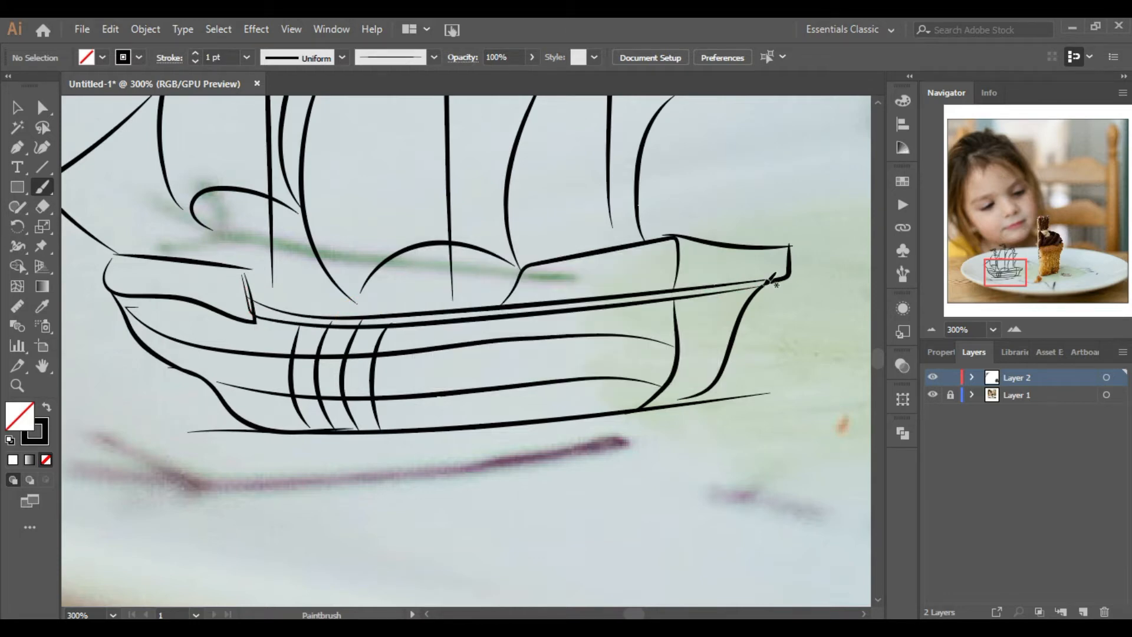
# Paint the raised rail above the stern deck and a row of four round portholes beneath the deck line
pyautogui.moveTo(529, 248); pyautogui.dragTo(666, 213)
pyautogui.moveTo(794, 231); pyautogui.dragTo(792, 248)
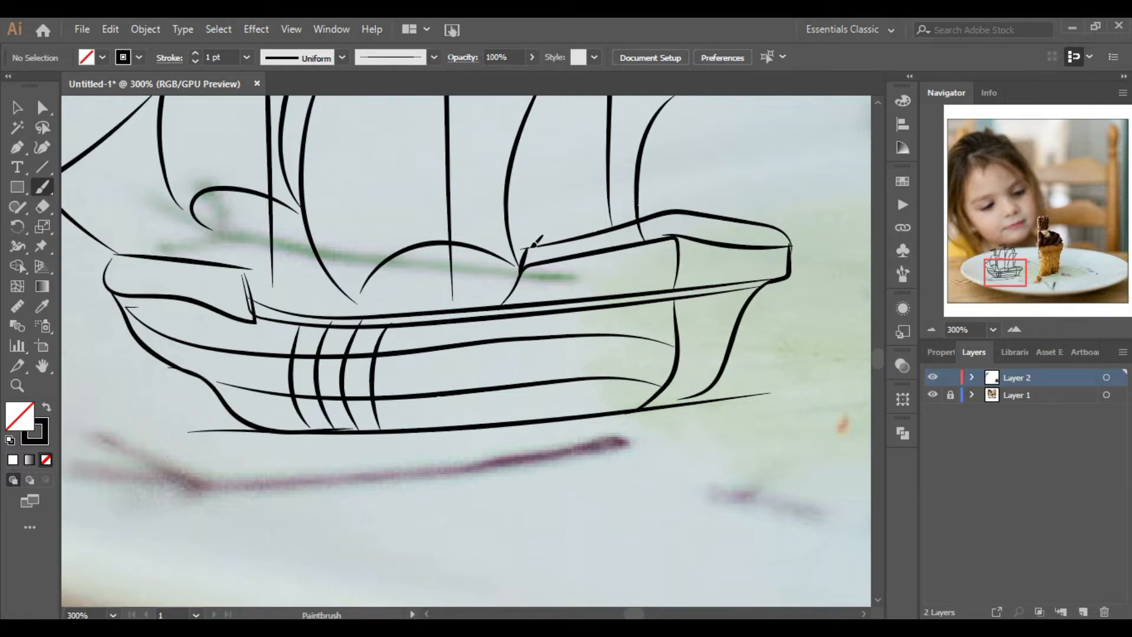
pyautogui.click(1015, 328)
pyautogui.click(1014, 328)
pyautogui.moveTo(501, 322)
pyautogui.mouseDown()
pyautogui.moveTo(563, 280)
pyautogui.moveTo(583, 322)
pyautogui.mouseUp()
pyautogui.moveTo(596, 316)
pyautogui.mouseDown()
pyautogui.moveTo(616, 317)
pyautogui.moveTo(619, 278)
pyautogui.mouseUp()
pyautogui.moveTo(683, 279); pyautogui.dragTo(667, 276)
# Thicken the three masts with additional long parallel strokes down to the deck
pyautogui.click(930, 328)
pyautogui.click(931, 329)
pyautogui.click(930, 329)
pyautogui.click(931, 329)
pyautogui.moveTo(1006, 273); pyautogui.dragTo(1001, 263)
pyautogui.moveTo(507, 201); pyautogui.dragTo(504, 281)
pyautogui.moveTo(511, 424); pyautogui.dragTo(510, 423)
pyautogui.moveTo(596, 274); pyautogui.dragTo(594, 372)
pyautogui.hotkey('ctrl', 'z')
pyautogui.moveTo(596, 241); pyautogui.dragTo(594, 386)
pyautogui.moveTo(421, 256); pyautogui.dragTo(426, 427)
# Paint the slanting shroud ropes from the top of the middle mast down to the deck
pyautogui.moveTo(511, 214); pyautogui.dragTo(523, 427)
pyautogui.moveTo(515, 235); pyautogui.dragTo(538, 430)
pyautogui.click(931, 329)
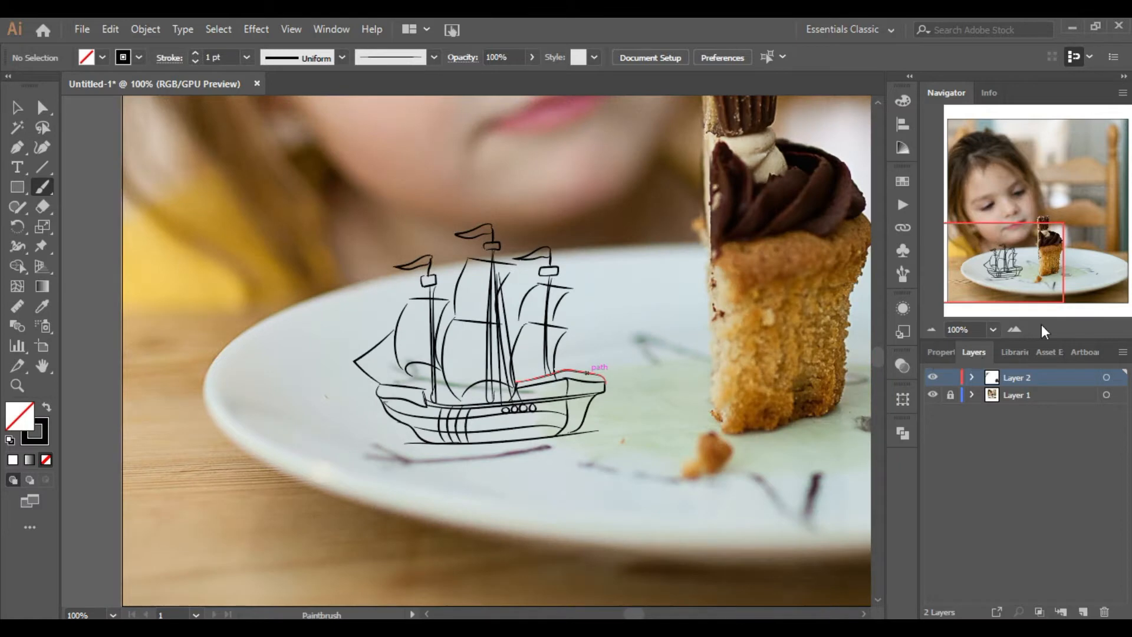
pyautogui.click(1015, 329)
pyautogui.moveTo(554, 379); pyautogui.dragTo(570, 428)
# Paint curved rope rungs across the lower shrouds, reducing the stroke weight to 0.5 pt for the upper rows
pyautogui.click(1014, 329)
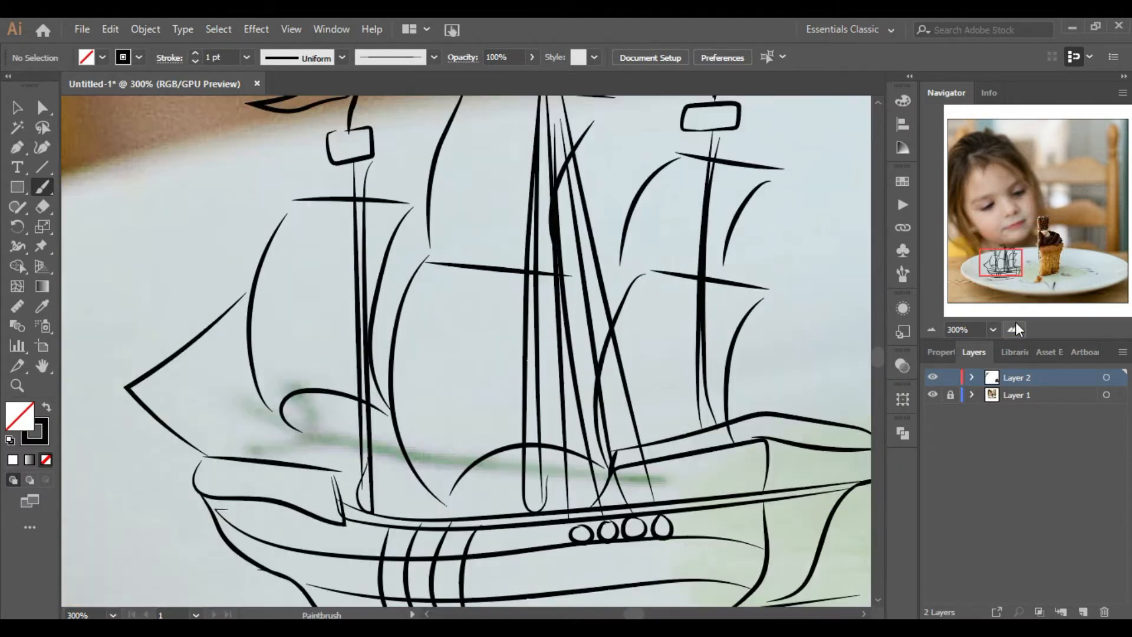
pyautogui.moveTo(590, 507); pyautogui.dragTo(611, 500)
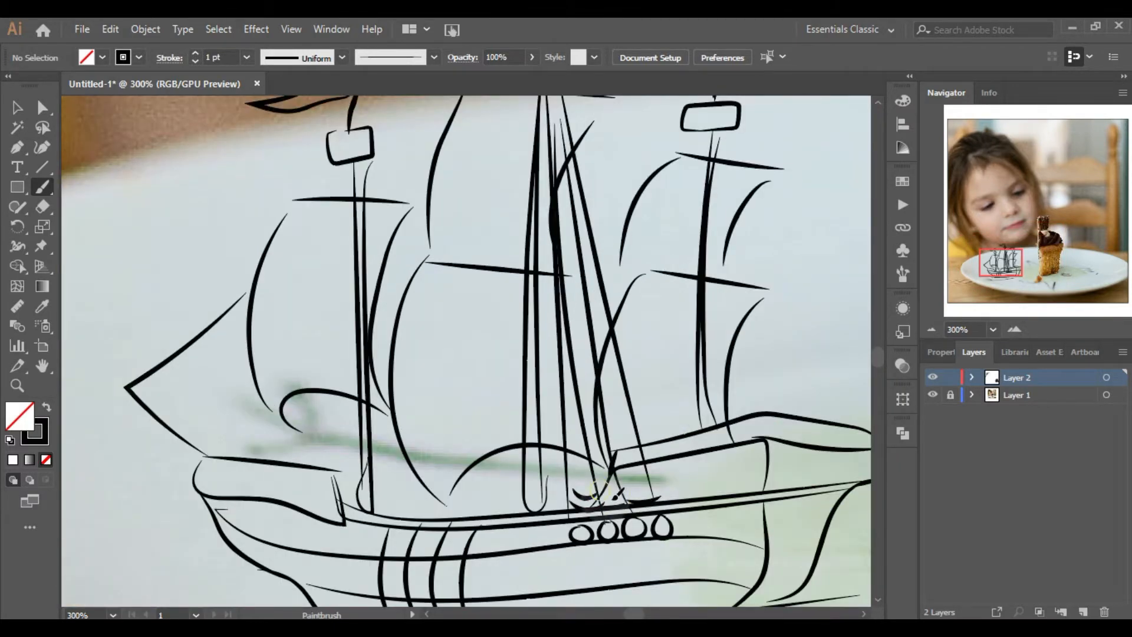
pyautogui.click(263, 59)
pyautogui.click(247, 58)
pyautogui.click(275, 99)
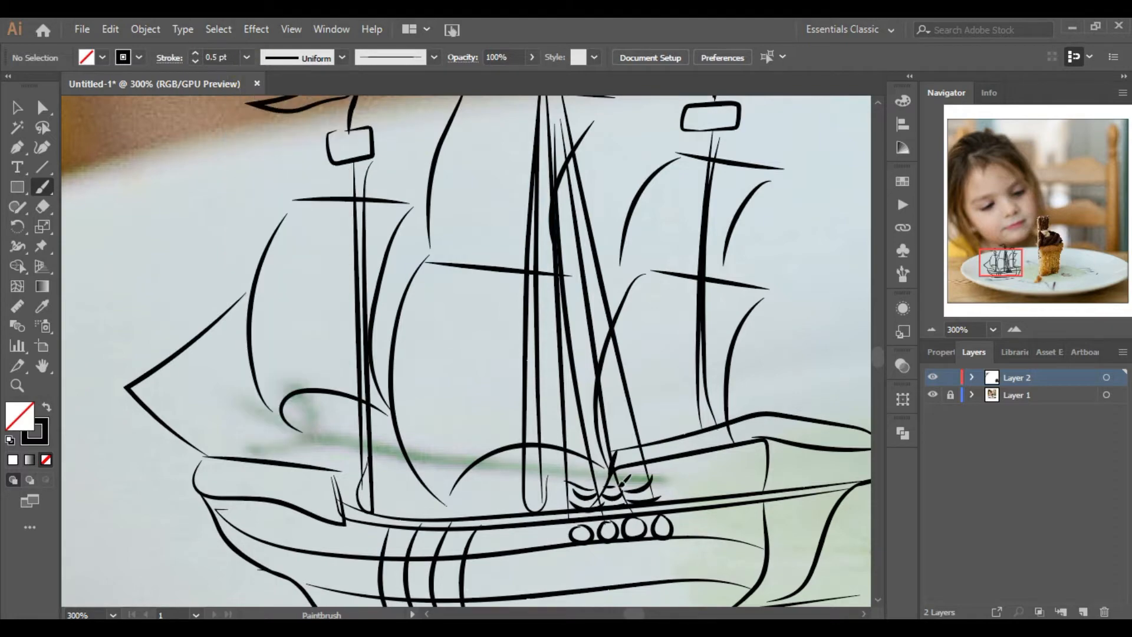
pyautogui.moveTo(610, 482); pyautogui.dragTo(644, 460)
pyautogui.moveTo(568, 460); pyautogui.dragTo(647, 445)
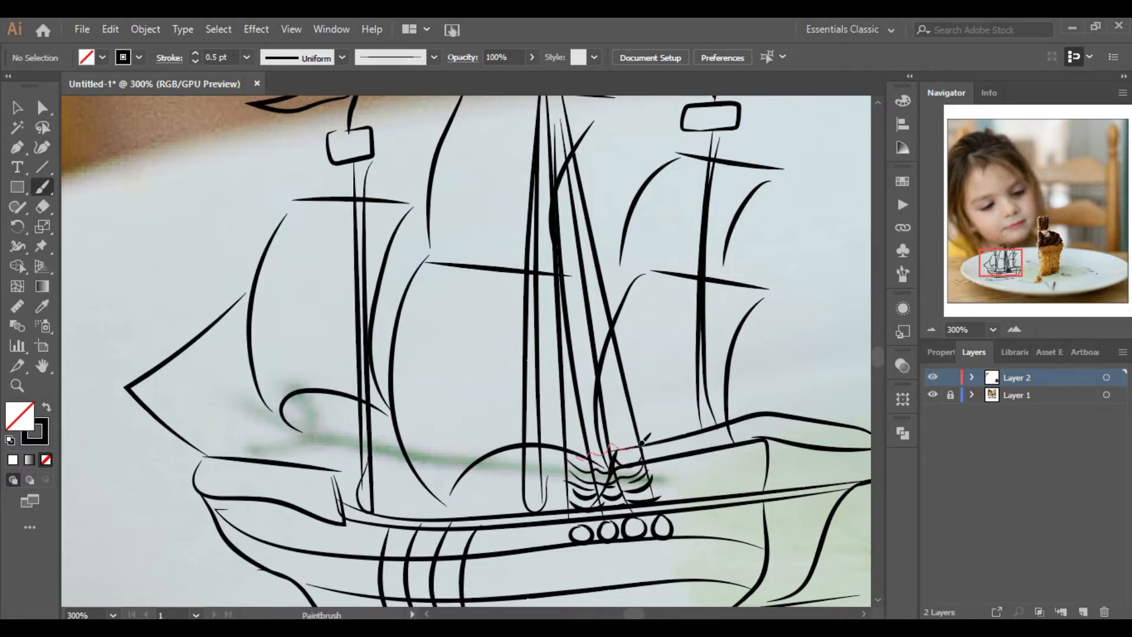
# Continue the curved rope rungs farther up the middle mast's shrouds
pyautogui.click(921, 335)
pyautogui.click(1013, 331)
pyautogui.moveTo(637, 432); pyautogui.dragTo(638, 432)
pyautogui.moveTo(567, 427)
pyautogui.mouseDown()
pyautogui.moveTo(629, 420)
pyautogui.moveTo(603, 406)
pyautogui.mouseUp()
pyautogui.click(931, 329)
pyautogui.click(1015, 330)
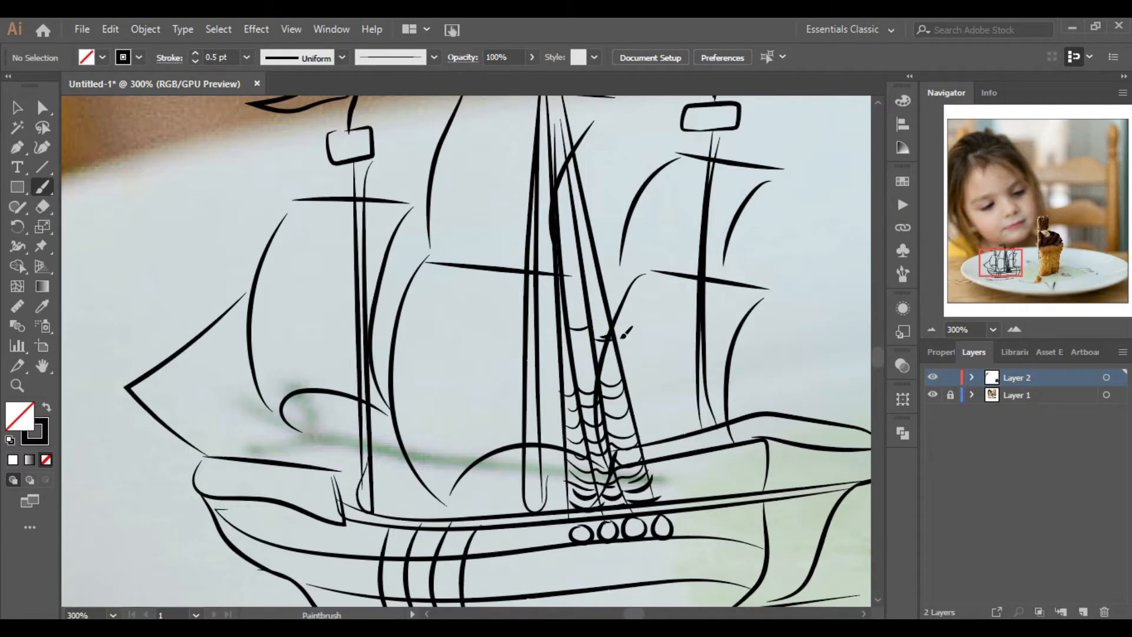
# Fill the stern rail with a row of short vertical baluster strokes along its full length
pyautogui.click(931, 329)
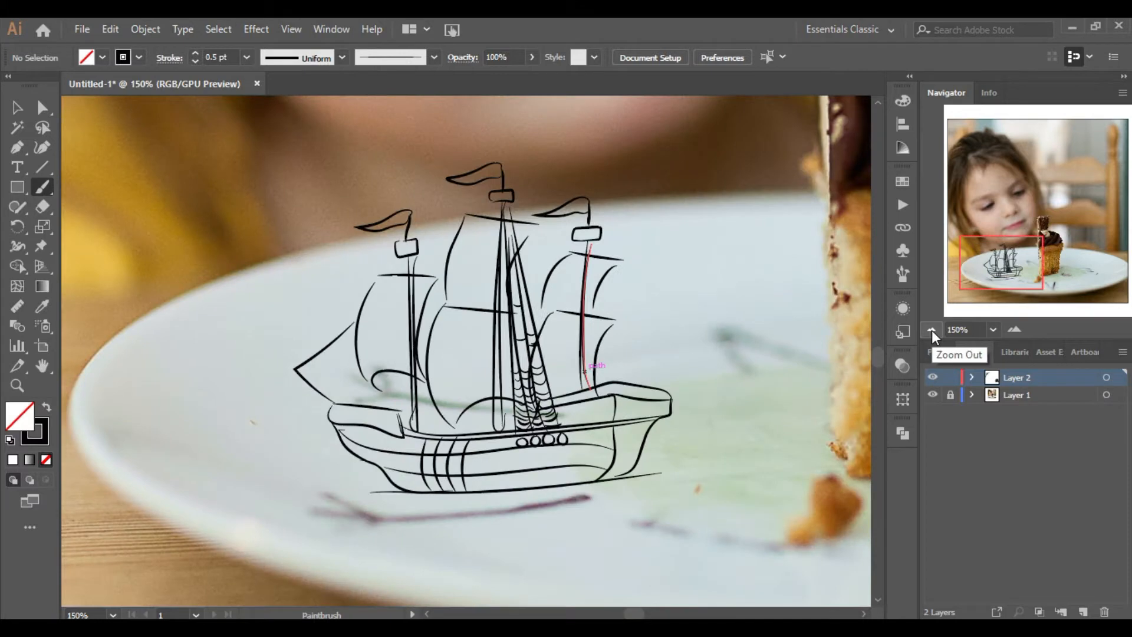
pyautogui.click(1015, 330)
pyautogui.moveTo(1002, 263); pyautogui.dragTo(1011, 268)
pyautogui.moveTo(451, 329); pyautogui.dragTo(452, 338)
pyautogui.moveTo(456, 324); pyautogui.dragTo(458, 336)
pyautogui.moveTo(461, 325); pyautogui.dragTo(466, 335)
pyautogui.moveTo(478, 328); pyautogui.dragTo(473, 334)
pyautogui.click(1015, 330)
pyautogui.moveTo(489, 289); pyautogui.dragTo(493, 313)
pyautogui.moveTo(510, 283)
pyautogui.mouseDown()
pyautogui.moveTo(507, 310)
pyautogui.moveTo(537, 303)
pyautogui.mouseUp()
pyautogui.moveTo(546, 270); pyautogui.dragTo(555, 301)
pyautogui.moveTo(600, 255); pyautogui.dragTo(601, 293)
pyautogui.moveTo(612, 251)
pyautogui.mouseDown()
pyautogui.moveTo(623, 288)
pyautogui.moveTo(640, 285)
pyautogui.mouseUp()
pyautogui.moveTo(671, 245)
pyautogui.mouseDown()
pyautogui.moveTo(669, 288)
pyautogui.moveTo(685, 281)
pyautogui.mouseUp()
pyautogui.moveTo(704, 248); pyautogui.dragTo(706, 289)
pyautogui.moveTo(723, 250)
pyautogui.mouseDown()
pyautogui.moveTo(725, 293)
pyautogui.moveTo(739, 295)
pyautogui.mouseUp()
pyautogui.moveTo(754, 258); pyautogui.dragTo(758, 307)
pyautogui.moveTo(771, 258)
pyautogui.mouseDown()
pyautogui.moveTo(772, 299)
pyautogui.moveTo(792, 301)
pyautogui.mouseUp()
pyautogui.moveTo(810, 266); pyautogui.dragTo(812, 305)
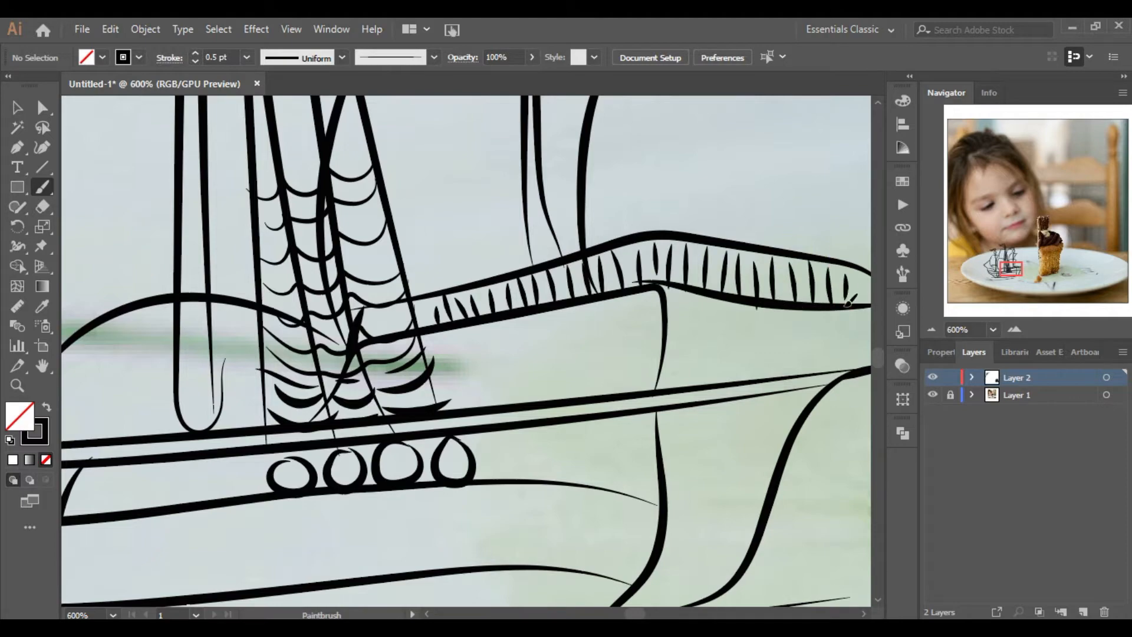
# Paint a row of small rounded rectangular windows along both sections of the stern cabin
pyautogui.hotkey('ctrl', '-')
pyautogui.click(932, 329)
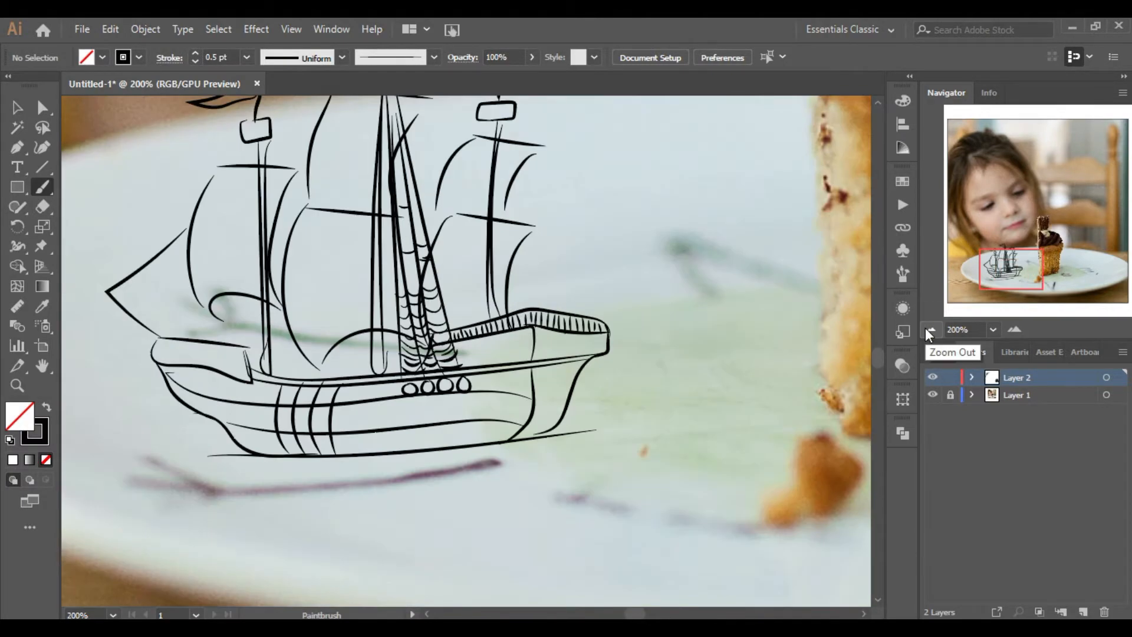
pyautogui.click(1015, 329)
pyautogui.moveTo(500, 335); pyautogui.dragTo(527, 334)
pyautogui.moveTo(537, 330)
pyautogui.mouseDown()
pyautogui.moveTo(551, 349)
pyautogui.moveTo(564, 328)
pyautogui.moveTo(676, 326)
pyautogui.mouseUp()
pyautogui.moveTo(687, 329)
pyautogui.mouseDown()
pyautogui.moveTo(720, 325)
pyautogui.moveTo(687, 328)
pyautogui.mouseUp()
pyautogui.moveTo(725, 324); pyautogui.dragTo(750, 326)
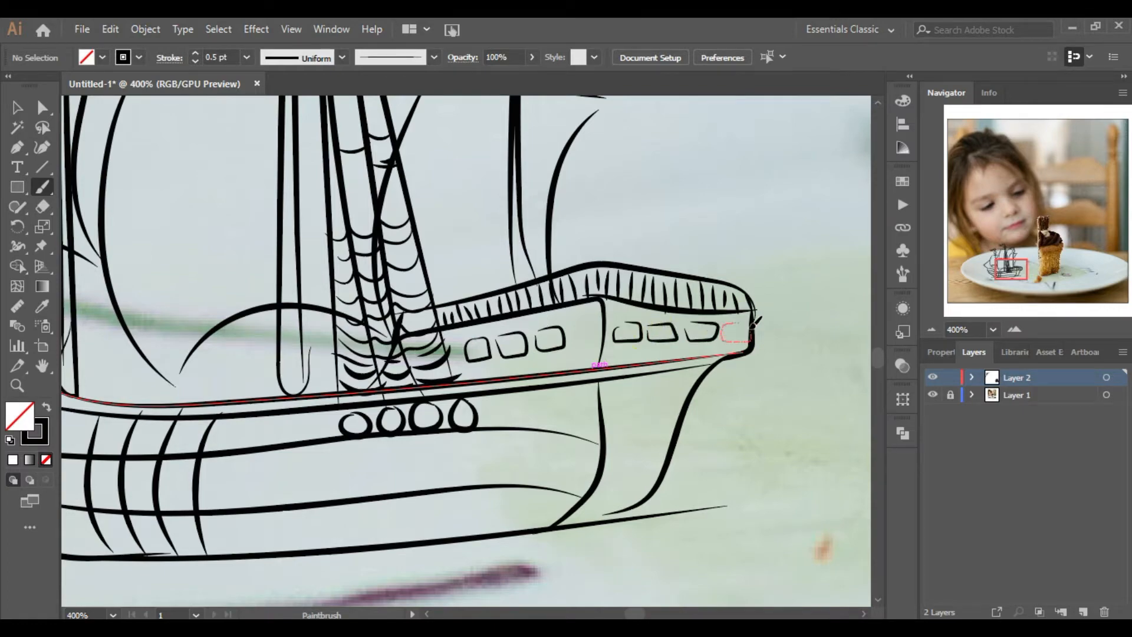
# Paint a curved anchor rope hanging from the jib's tip to the bow and add a small anchor on it
pyautogui.click(932, 329)
pyautogui.click(932, 330)
pyautogui.click(1015, 329)
pyautogui.click(980, 269)
pyautogui.moveTo(503, 302)
pyautogui.mouseDown()
pyautogui.moveTo(540, 423)
pyautogui.moveTo(572, 399)
pyautogui.mouseUp()
pyautogui.click(1015, 329)
pyautogui.moveTo(497, 342); pyautogui.dragTo(519, 361)
pyautogui.moveTo(518, 357); pyautogui.dragTo(532, 329)
# Paint the bow deck's railing with short vertical balusters and reinforce the bow outline
pyautogui.click(932, 330)
pyautogui.moveTo(531, 371)
pyautogui.mouseDown()
pyautogui.moveTo(519, 363)
pyautogui.moveTo(644, 348)
pyautogui.mouseUp()
pyautogui.moveTo(559, 327); pyautogui.dragTo(560, 342)
pyautogui.moveTo(570, 336); pyautogui.dragTo(668, 387)
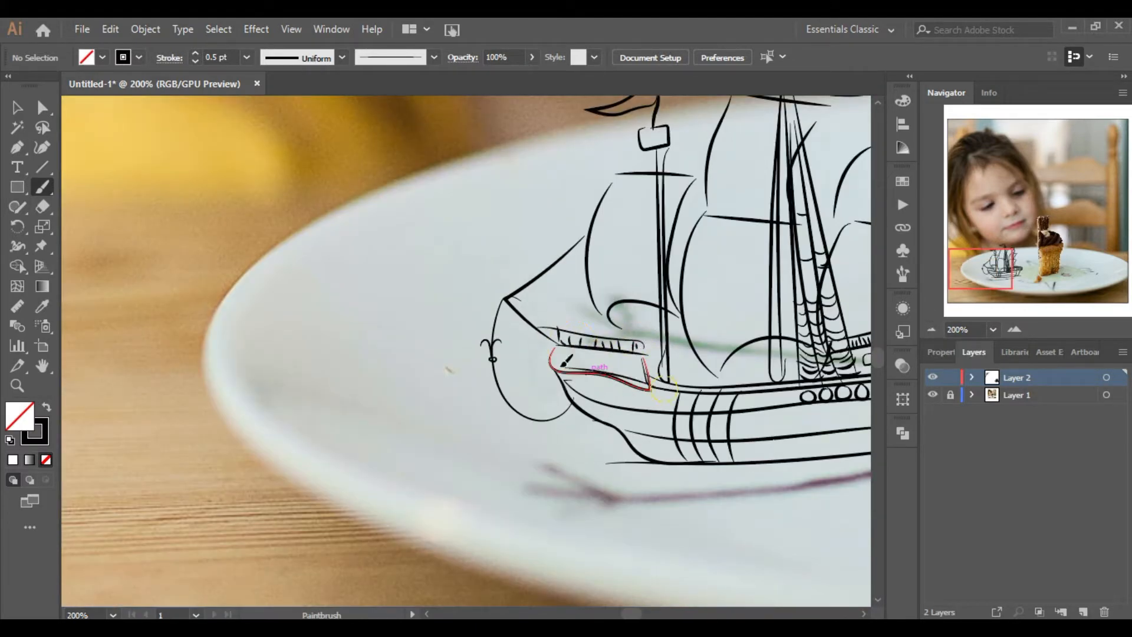
# Paint small rounded panels inside the three-by-three grid formed by the hull's ribs and plank lines
pyautogui.moveTo(979, 268); pyautogui.dragTo(997, 271)
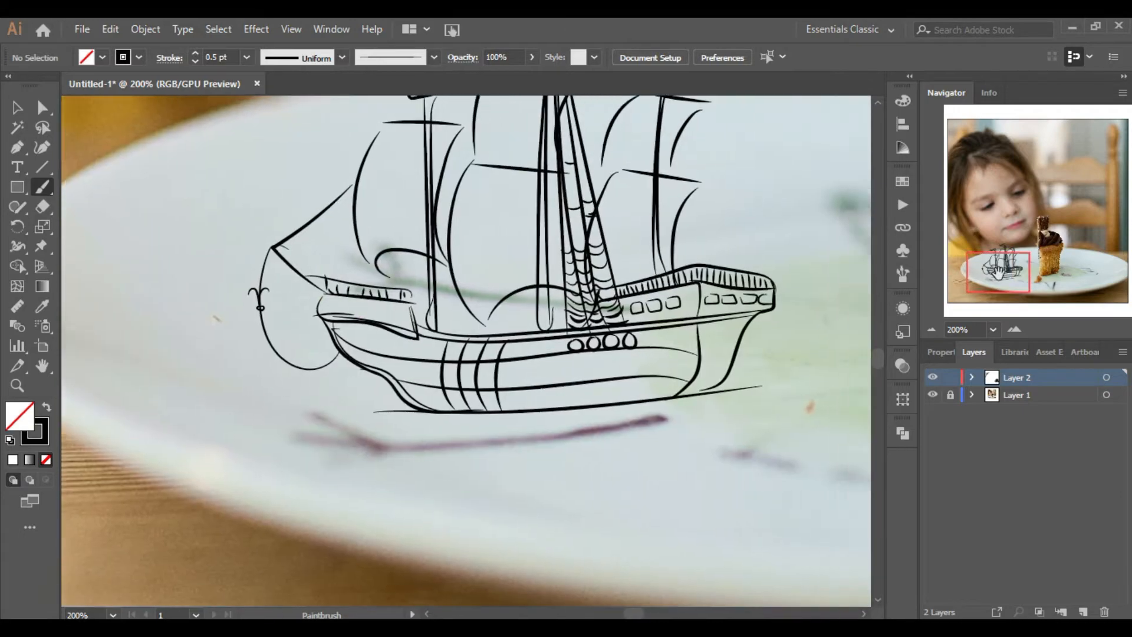
pyautogui.click(1015, 330)
pyautogui.moveTo(428, 339); pyautogui.dragTo(430, 336)
pyautogui.moveTo(464, 339)
pyautogui.mouseDown()
pyautogui.moveTo(474, 361)
pyautogui.moveTo(465, 335)
pyautogui.mouseUp()
pyautogui.moveTo(503, 339); pyautogui.dragTo(504, 336)
pyautogui.moveTo(426, 382); pyautogui.dragTo(469, 378)
pyautogui.moveTo(506, 376)
pyautogui.mouseDown()
pyautogui.moveTo(504, 419)
pyautogui.moveTo(514, 379)
pyautogui.mouseUp()
pyautogui.moveTo(444, 461); pyautogui.dragTo(496, 466)
pyautogui.moveTo(507, 444); pyautogui.dragTo(513, 456)
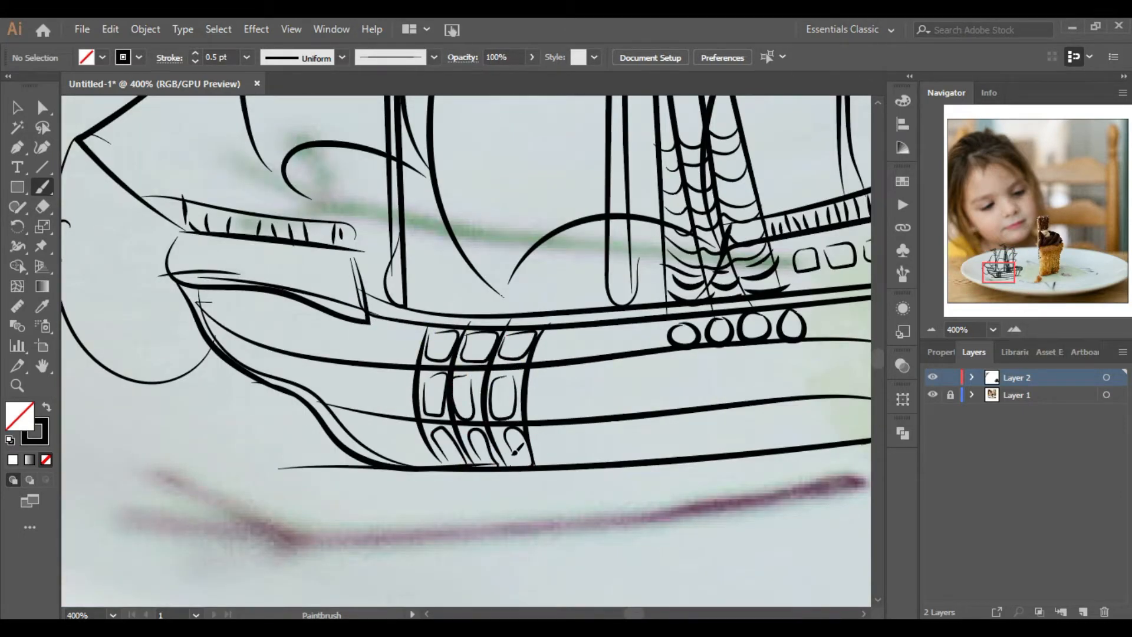
# Paint long, gently curved plank lines along the hull between the three-by-three panel grid and the stern
pyautogui.click(933, 331)
pyautogui.moveTo(414, 430); pyautogui.dragTo(766, 405)
pyautogui.moveTo(519, 425); pyautogui.dragTo(784, 398)
pyautogui.moveTo(524, 415); pyautogui.dragTo(761, 397)
pyautogui.moveTo(413, 401); pyautogui.dragTo(430, 416)
pyautogui.moveTo(530, 394)
pyautogui.mouseDown()
pyautogui.moveTo(795, 375)
pyautogui.moveTo(779, 358)
pyautogui.mouseUp()
# Paint a smaller ring inside each of the four round blocks below the rope ladders
pyautogui.doubleClick(1014, 330)
pyautogui.click(1014, 329)
pyautogui.click(1015, 330)
pyautogui.click(1011, 269)
pyautogui.moveTo(253, 525); pyautogui.dragTo(245, 524)
pyautogui.moveTo(358, 511); pyautogui.dragTo(349, 514)
pyautogui.moveTo(465, 492); pyautogui.dragTo(454, 493)
pyautogui.moveTo(593, 479)
pyautogui.mouseDown()
pyautogui.moveTo(595, 514)
pyautogui.moveTo(581, 476)
pyautogui.mouseUp()
# Paint rope lines running from the rope ladders down into the centers of the four round blocks
pyautogui.moveTo(538, 401); pyautogui.dragTo(567, 508)
pyautogui.moveTo(454, 462); pyautogui.dragTo(460, 519)
pyautogui.moveTo(340, 493); pyautogui.dragTo(350, 544)
pyautogui.moveTo(198, 475); pyautogui.dragTo(250, 541)
# Paint slanted, curved plank lines across the stern's underside, behind the hull's rear edge
pyautogui.doubleClick(932, 330)
pyautogui.click(932, 330)
pyautogui.click(932, 330)
pyautogui.moveTo(676, 352)
pyautogui.mouseDown()
pyautogui.moveTo(596, 376)
pyautogui.moveTo(594, 416)
pyautogui.mouseUp()
pyautogui.moveTo(638, 401); pyautogui.dragTo(560, 469)
pyautogui.moveTo(649, 370)
pyautogui.mouseDown()
pyautogui.moveTo(594, 392)
pyautogui.moveTo(593, 424)
pyautogui.mouseUp()
# Paint small leaf-like carved ornaments on the hull just beneath the bow deck
pyautogui.moveTo(1012, 272); pyautogui.dragTo(1000, 278)
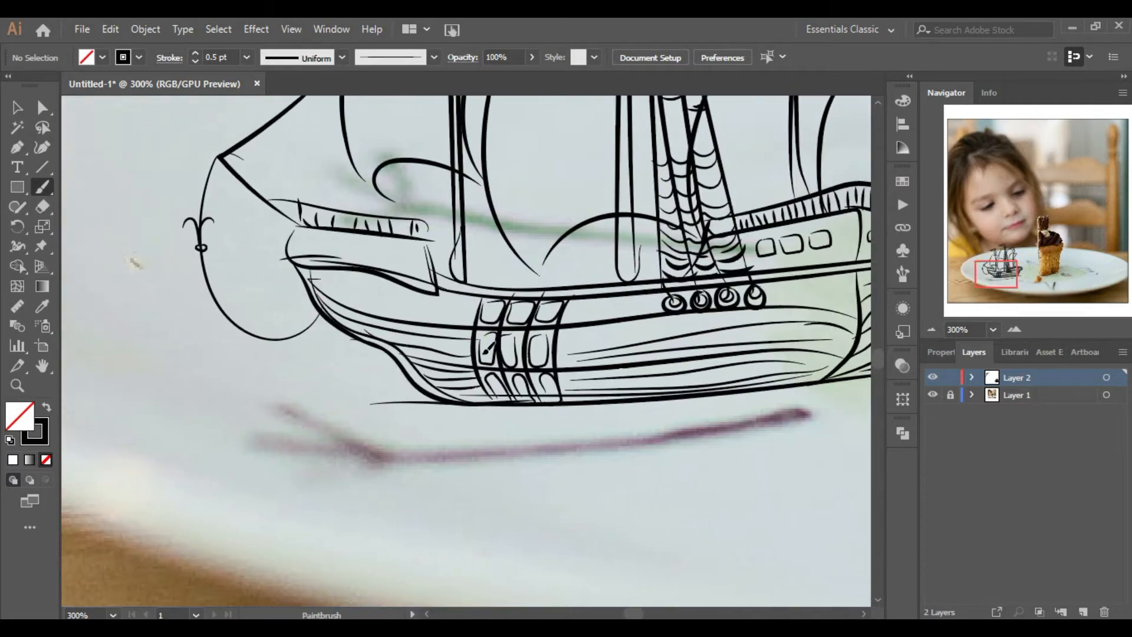
pyautogui.click(1014, 330)
pyautogui.click(1015, 329)
pyautogui.moveTo(158, 285); pyautogui.dragTo(248, 311)
pyautogui.moveTo(274, 298); pyautogui.dragTo(321, 321)
pyautogui.moveTo(168, 283); pyautogui.dragTo(195, 302)
pyautogui.moveTo(217, 283); pyautogui.dragTo(247, 313)
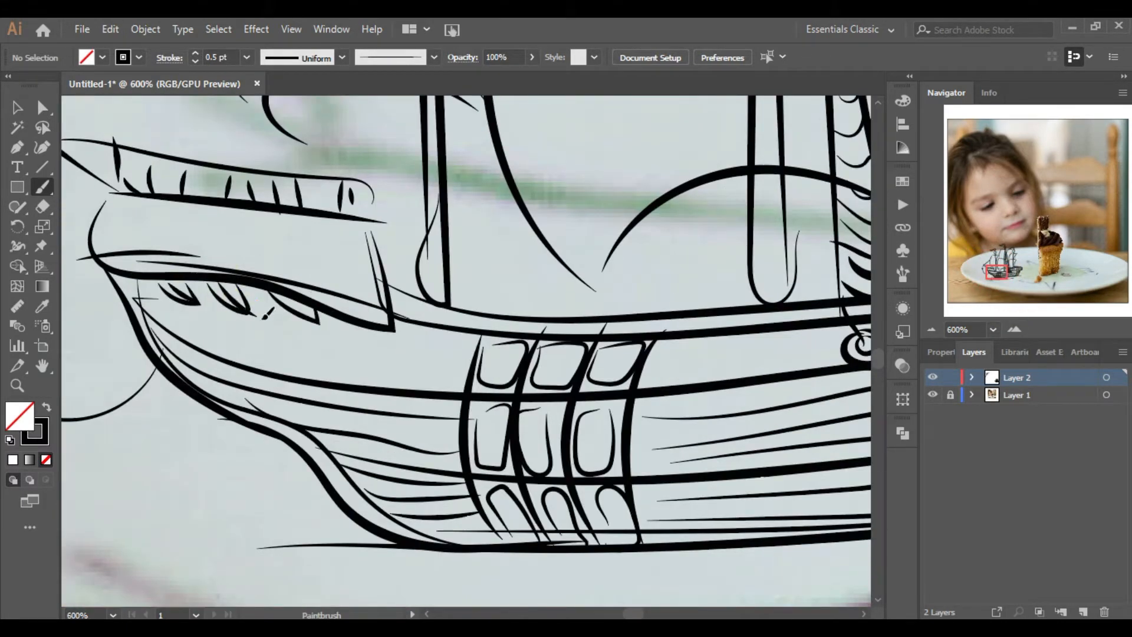
# Paint a curved inner panel outline on the upper bow hull and short strokes beneath the carved ornaments
pyautogui.moveTo(158, 293)
pyautogui.mouseDown()
pyautogui.moveTo(453, 374)
pyautogui.moveTo(399, 324)
pyautogui.mouseUp()
pyautogui.moveTo(226, 313); pyautogui.dragTo(277, 319)
pyautogui.moveTo(294, 325); pyautogui.dragTo(358, 328)
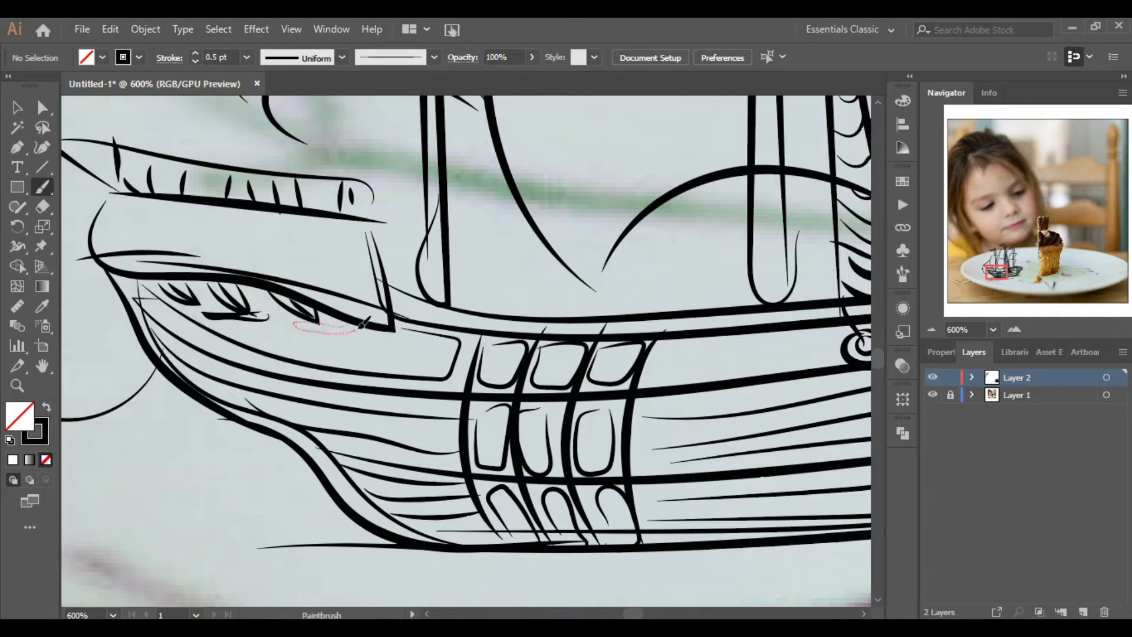
# Paint the lower main yard and the foremast's yard as closed spars, with stays from the fore crow's nest to its yard ends
pyautogui.click(932, 330)
pyautogui.click(932, 331)
pyautogui.click(931, 331)
pyautogui.moveTo(997, 272); pyautogui.dragTo(996, 260)
pyautogui.click(1013, 330)
pyautogui.click(1013, 331)
pyautogui.moveTo(554, 285)
pyautogui.mouseDown()
pyautogui.moveTo(534, 274)
pyautogui.moveTo(737, 294)
pyautogui.mouseUp()
pyautogui.moveTo(364, 188); pyautogui.dragTo(531, 190)
pyautogui.moveTo(407, 151); pyautogui.dragTo(353, 190)
pyautogui.moveTo(472, 142); pyautogui.dragTo(534, 192)
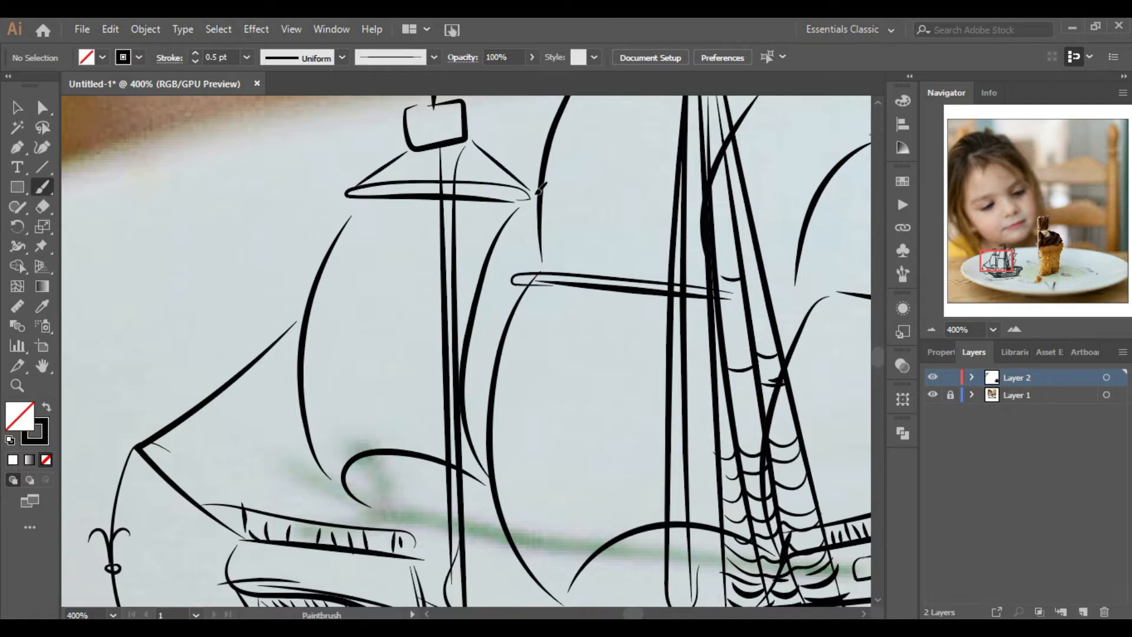
# Paint second billowing edges beside the foresail and lower mainsail, and join the foresail's foot to the deck
pyautogui.moveTo(365, 507); pyautogui.dragTo(318, 460)
pyautogui.moveTo(370, 509); pyautogui.dragTo(454, 558)
pyautogui.moveTo(367, 200); pyautogui.dragTo(370, 512)
pyautogui.moveTo(499, 558); pyautogui.dragTo(564, 598)
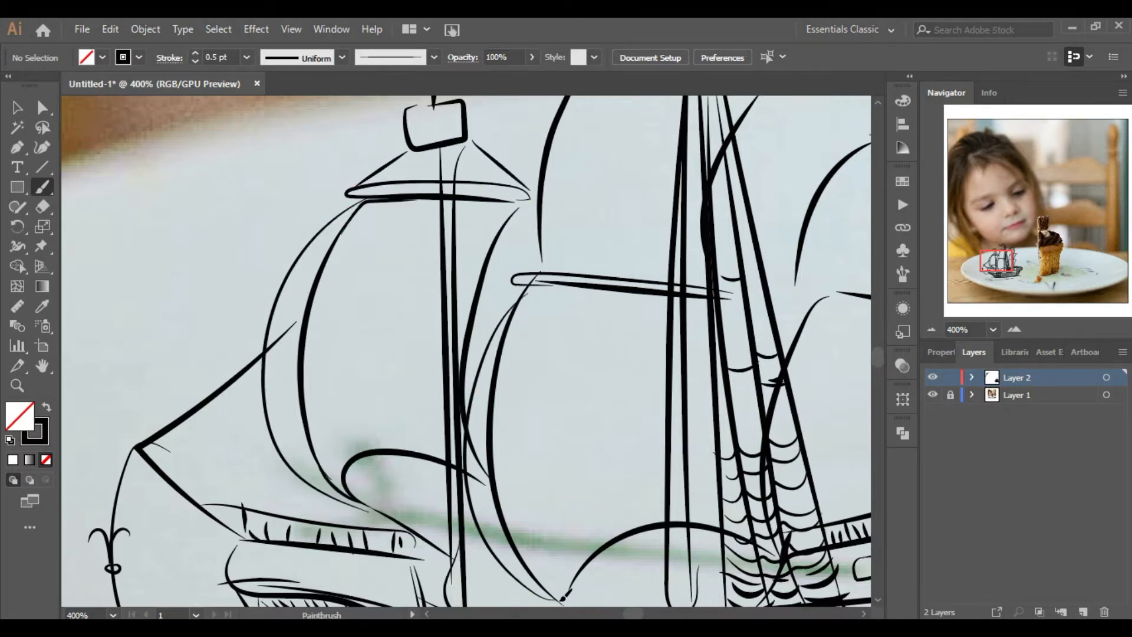
# Paint short fold lines at the foot of the lower mainsail near the mainmast's base
pyautogui.click(931, 330)
pyautogui.click(932, 331)
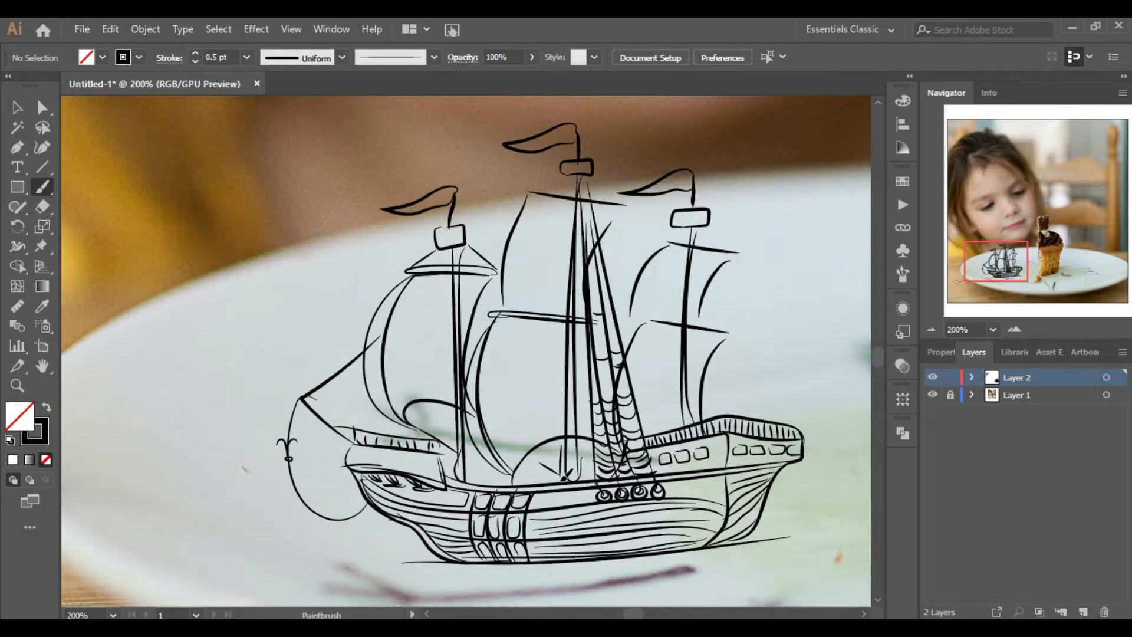
pyautogui.click(1015, 330)
pyautogui.click(1015, 330)
pyautogui.click(995, 274)
pyautogui.moveTo(622, 216); pyautogui.dragTo(656, 244)
pyautogui.moveTo(641, 194); pyautogui.dragTo(682, 184)
# Paint the mainmast's top yard as a closed spar over the upper mainsail
pyautogui.click(995, 255)
pyautogui.click(999, 261)
pyautogui.click(931, 331)
pyautogui.click(999, 251)
pyautogui.moveTo(509, 319)
pyautogui.mouseDown()
pyautogui.moveTo(558, 290)
pyautogui.moveTo(653, 338)
pyautogui.mouseUp()
pyautogui.moveTo(509, 318); pyautogui.dragTo(653, 339)
# Paint the mizzen mast's stays, close its two yards into spars, and add a curved foot to its lower sail
pyautogui.moveTo(721, 375); pyautogui.dragTo(712, 398)
pyautogui.moveTo(785, 375); pyautogui.dragTo(815, 408)
pyautogui.moveTo(719, 393); pyautogui.dragTo(833, 414)
pyautogui.click(1004, 262)
pyautogui.moveTo(595, 316); pyautogui.dragTo(718, 331)
pyautogui.moveTo(589, 479); pyautogui.dragTo(673, 457)
# Paint a wavy rope of small loops winding down the full length of the mainmast
pyautogui.click(998, 259)
pyautogui.moveTo(614, 164)
pyautogui.mouseDown()
pyautogui.moveTo(592, 193)
pyautogui.moveTo(593, 219)
pyautogui.mouseUp()
pyautogui.moveTo(604, 203); pyautogui.dragTo(587, 275)
pyautogui.moveTo(601, 266); pyautogui.dragTo(588, 332)
pyautogui.moveTo(601, 318); pyautogui.dragTo(589, 391)
pyautogui.moveTo(604, 366); pyautogui.dragTo(588, 415)
pyautogui.moveTo(603, 397); pyautogui.dragTo(589, 470)
pyautogui.moveTo(602, 454); pyautogui.dragTo(588, 529)
pyautogui.moveTo(604, 514); pyautogui.dragTo(590, 561)
# Paint a wavy rope of small loops winding down the foremast
pyautogui.moveTo(423, 239); pyautogui.dragTo(417, 262)
pyautogui.moveTo(432, 338); pyautogui.dragTo(417, 367)
pyautogui.moveTo(431, 363); pyautogui.dragTo(415, 441)
pyautogui.moveTo(431, 439); pyautogui.dragTo(417, 480)
pyautogui.moveTo(434, 472); pyautogui.dragTo(417, 512)
# Paint a wavy rope of small loops winding down the mizzen mast to the stern deck
pyautogui.moveTo(783, 198); pyautogui.dragTo(767, 242)
pyautogui.moveTo(777, 239); pyautogui.dragTo(761, 316)
pyautogui.moveTo(773, 322); pyautogui.dragTo(758, 401)
pyautogui.moveTo(777, 401); pyautogui.dragTo(762, 466)
pyautogui.moveTo(780, 466); pyautogui.dragTo(775, 487)
# Paint short horizontal shading lines near the deck between the foremast and the lower mainsail
pyautogui.click(931, 330)
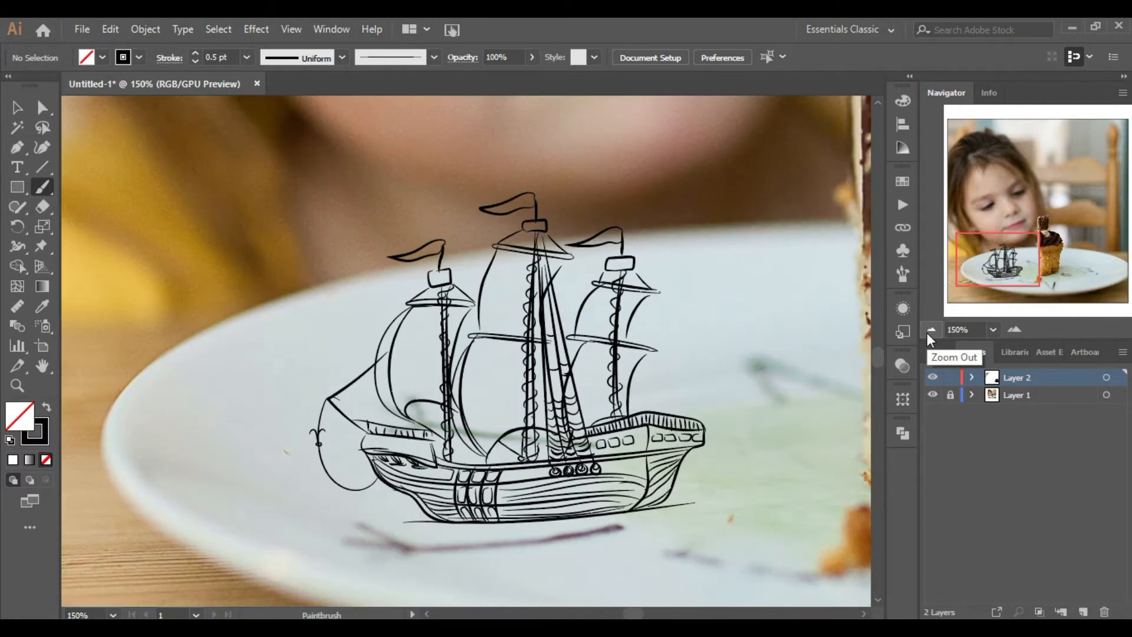
pyautogui.click(1014, 329)
pyautogui.moveTo(998, 260); pyautogui.dragTo(1009, 264)
pyautogui.moveTo(308, 422); pyautogui.dragTo(339, 424)
pyautogui.moveTo(308, 441); pyautogui.dragTo(348, 442)
pyautogui.moveTo(308, 450); pyautogui.dragTo(376, 452)
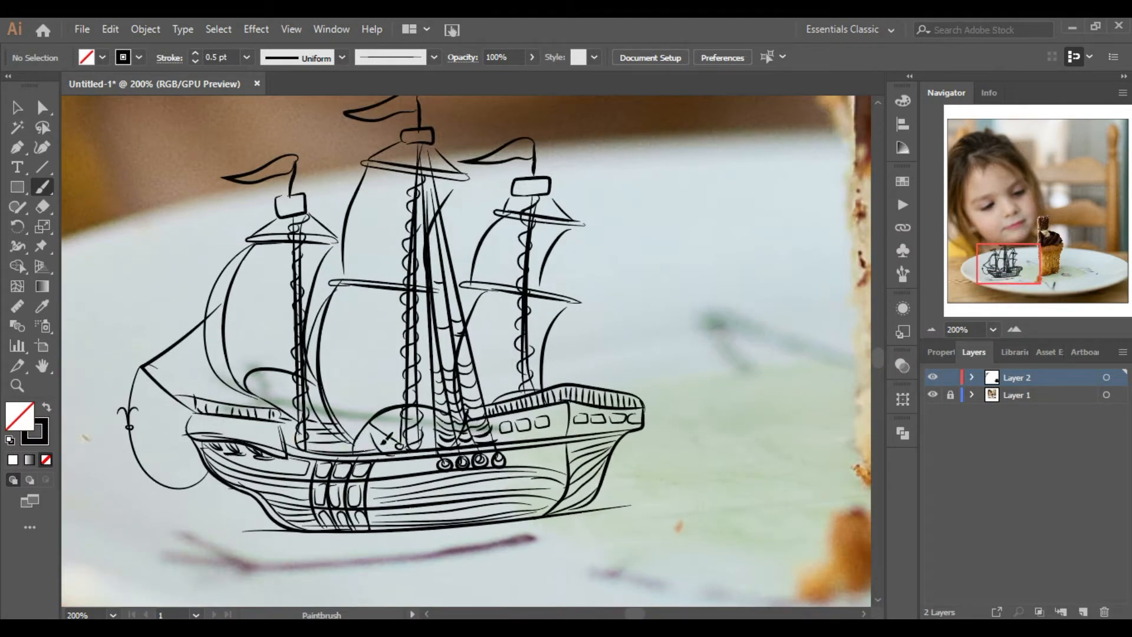
# Paint inner frame lines inside the windows along both sections of the stern cabin
pyautogui.click(1015, 330)
pyautogui.click(1015, 330)
pyautogui.moveTo(1010, 264); pyautogui.dragTo(1015, 266)
pyautogui.click(1014, 329)
pyautogui.click(1014, 329)
pyautogui.moveTo(263, 492); pyautogui.dragTo(270, 519)
pyautogui.moveTo(334, 477); pyautogui.dragTo(340, 514)
pyautogui.moveTo(237, 524); pyautogui.dragTo(337, 510)
pyautogui.moveTo(372, 502); pyautogui.dragTo(411, 499)
pyautogui.moveTo(565, 455); pyautogui.dragTo(570, 485)
pyautogui.moveTo(523, 487); pyautogui.dragTo(568, 482)
pyautogui.moveTo(595, 483); pyautogui.dragTo(634, 481)
pyautogui.moveTo(673, 484); pyautogui.dragTo(721, 485)
pyautogui.moveTo(737, 492)
pyautogui.mouseDown()
pyautogui.moveTo(790, 488)
pyautogui.moveTo(771, 482)
pyautogui.mouseUp()
# Paint a thin line beneath the stern railing and a second curved rail with short ticks across its balusters
pyautogui.click(932, 329)
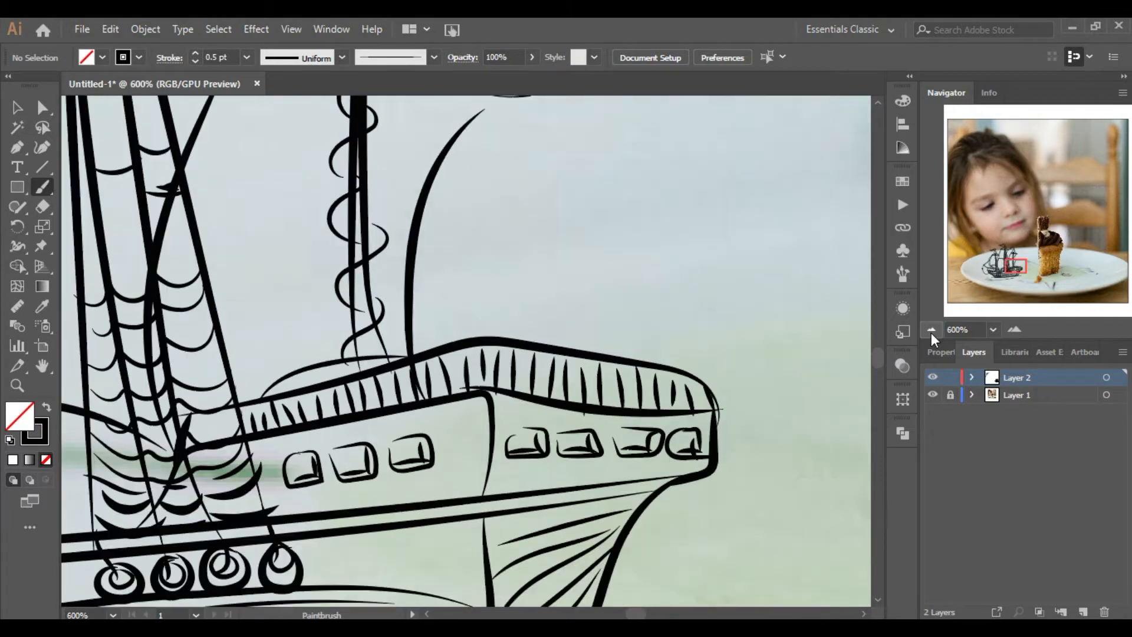
pyautogui.moveTo(273, 439); pyautogui.dragTo(714, 415)
pyautogui.moveTo(247, 409); pyautogui.dragTo(708, 382)
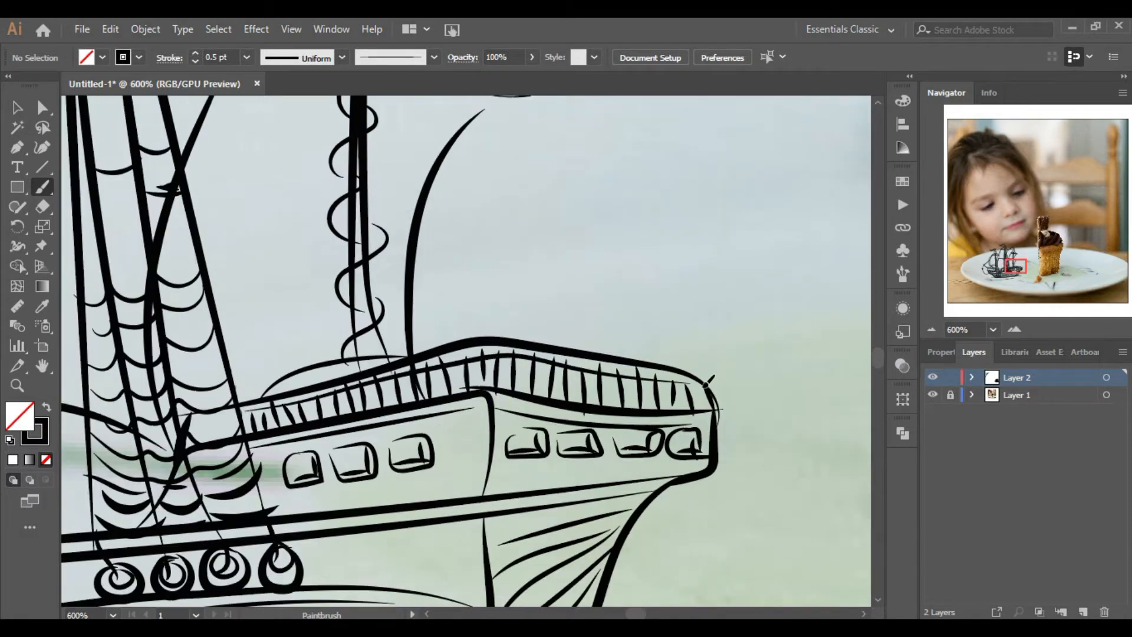
# Paint rigging lines from the outer ends of the mizzen mast's yards down to the stern railing
pyautogui.click(931, 330)
pyautogui.click(932, 330)
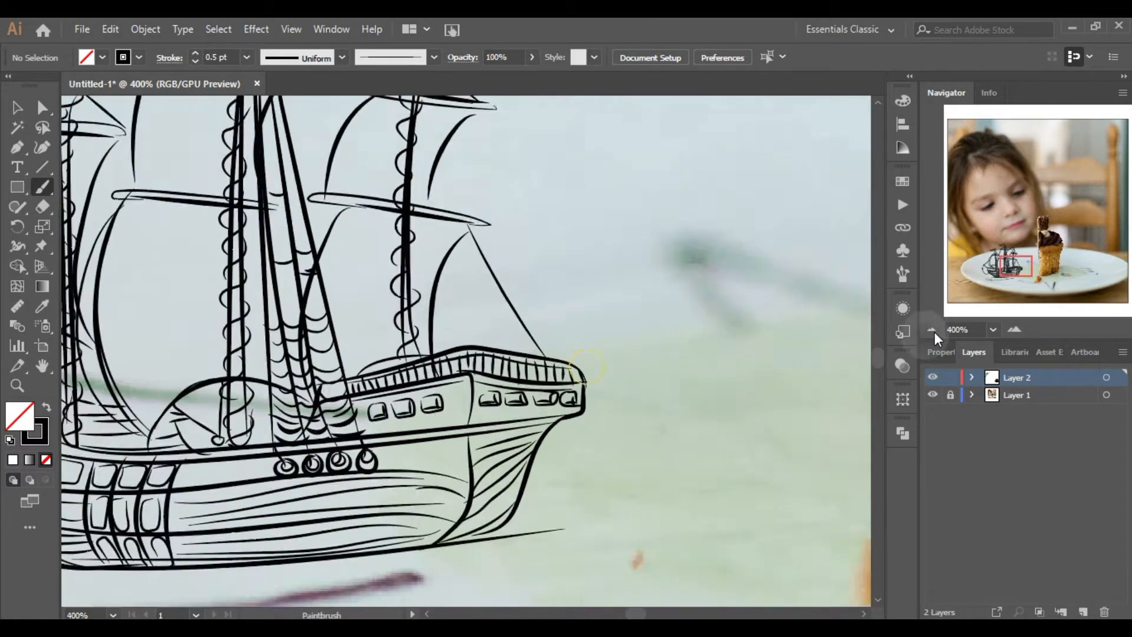
pyautogui.click(933, 328)
pyautogui.moveTo(475, 189); pyautogui.dragTo(542, 352)
# Set the stroke weight to 0.25 pt and shade the lower mainsail with diagonal hatching
pyautogui.moveTo(1031, 268)
pyautogui.mouseDown()
pyautogui.moveTo(1009, 252)
pyautogui.moveTo(1018, 263)
pyautogui.mouseUp()
pyautogui.moveTo(385, 335); pyautogui.dragTo(423, 311)
pyautogui.click(246, 57)
pyautogui.click(236, 79)
pyautogui.moveTo(384, 356)
pyautogui.mouseDown()
pyautogui.moveTo(444, 319)
pyautogui.moveTo(433, 328)
pyautogui.mouseUp()
pyautogui.moveTo(391, 370)
pyautogui.mouseDown()
pyautogui.moveTo(420, 344)
pyautogui.moveTo(412, 363)
pyautogui.mouseUp()
# Shade the upper mainsail and the foresail with thin diagonal hatching lines
pyautogui.moveTo(419, 209); pyautogui.dragTo(455, 199)
pyautogui.moveTo(410, 236); pyautogui.dragTo(452, 202)
pyautogui.moveTo(411, 248); pyautogui.dragTo(456, 207)
pyautogui.moveTo(301, 295); pyautogui.dragTo(328, 271)
pyautogui.moveTo(288, 312); pyautogui.dragTo(337, 288)
pyautogui.moveTo(285, 338)
pyautogui.mouseDown()
pyautogui.moveTo(343, 303)
pyautogui.moveTo(290, 377)
pyautogui.mouseUp()
# Shade the mizzen mast's lower and upper sails and the upper mainsail's far edge with thin diagonal hatching
pyautogui.moveTo(521, 353); pyautogui.dragTo(547, 320)
pyautogui.moveTo(517, 373)
pyautogui.mouseDown()
pyautogui.moveTo(565, 325)
pyautogui.moveTo(557, 353)
pyautogui.mouseUp()
pyautogui.moveTo(528, 364); pyautogui.dragTo(568, 336)
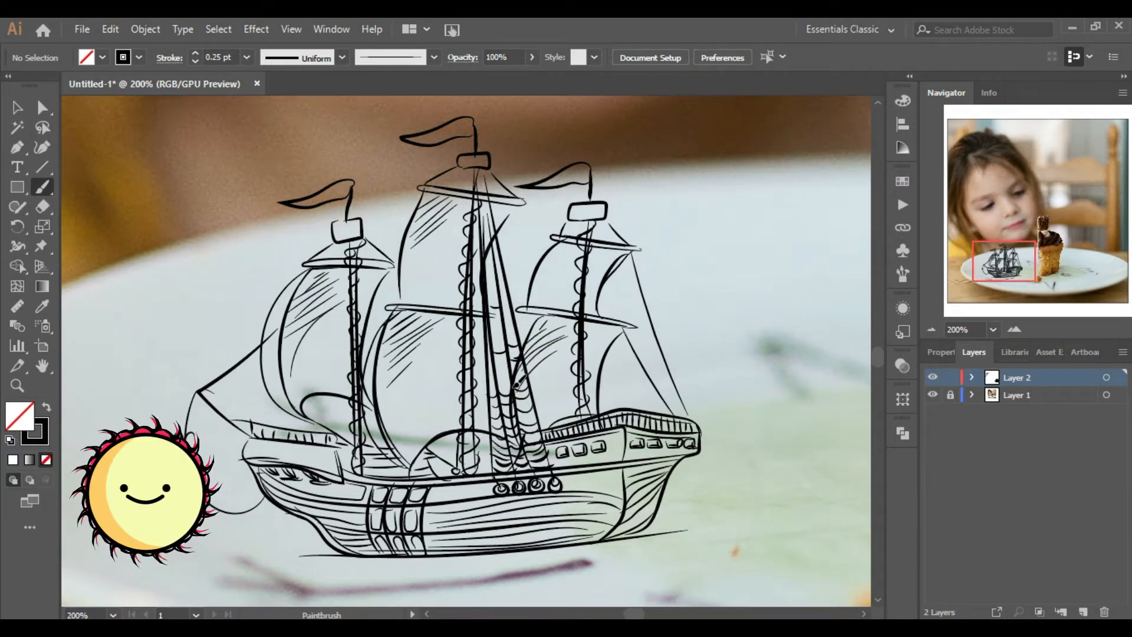
pyautogui.moveTo(535, 280); pyautogui.dragTo(561, 247)
pyautogui.moveTo(536, 287); pyautogui.dragTo(580, 249)
pyautogui.moveTo(595, 358); pyautogui.dragTo(623, 332)
pyautogui.moveTo(486, 256); pyautogui.dragTo(506, 219)
# Paint thin contour lines along the feet of the lower mainsail and foresail and along the lower main yard
pyautogui.moveTo(418, 446); pyautogui.dragTo(498, 429)
pyautogui.moveTo(302, 398); pyautogui.dragTo(367, 392)
pyautogui.moveTo(407, 304); pyautogui.dragTo(472, 308)
# Paint a thin inner rim line inside each of the three crow's nests
pyautogui.click(930, 330)
pyautogui.click(929, 331)
pyautogui.click(929, 331)
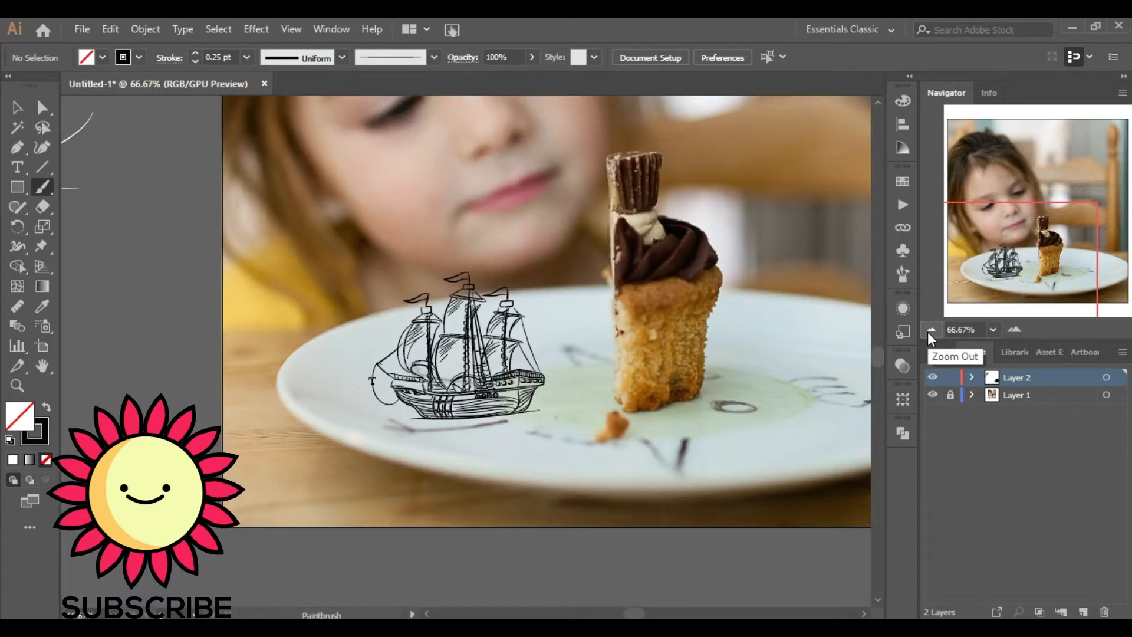
pyautogui.click(1013, 330)
pyautogui.click(1014, 330)
pyautogui.click(1013, 330)
pyautogui.click(1013, 330)
pyautogui.moveTo(1005, 263); pyautogui.dragTo(1003, 253)
pyautogui.moveTo(329, 352); pyautogui.dragTo(368, 346)
pyautogui.hotkey('ctrl', 'z')
pyautogui.moveTo(517, 256); pyautogui.dragTo(557, 251)
pyautogui.moveTo(731, 320); pyautogui.dragTo(735, 322)
pyautogui.moveTo(328, 372); pyautogui.dragTo(369, 365)
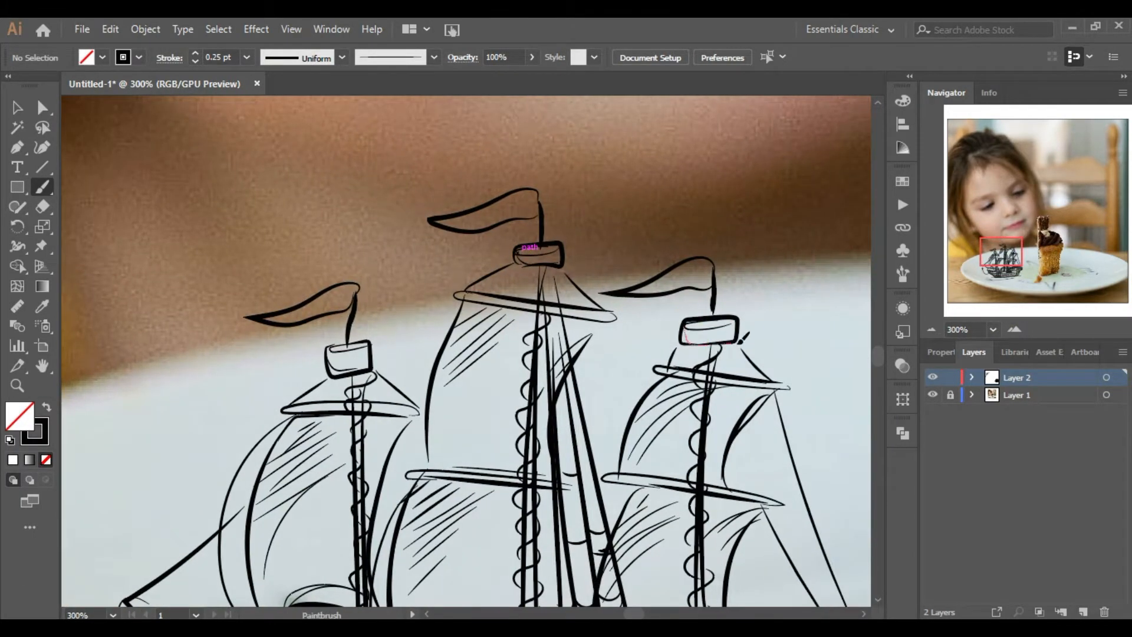
pyautogui.moveTo(734, 342); pyautogui.dragTo(735, 341)
# Shade the crow's nests with short, thin hatching strokes
pyautogui.doubleClick(1014, 331)
pyautogui.moveTo(241, 351); pyautogui.dragTo(279, 341)
pyautogui.moveTo(239, 366)
pyautogui.mouseDown()
pyautogui.moveTo(274, 352)
pyautogui.moveTo(268, 364)
pyautogui.mouseUp()
pyautogui.moveTo(611, 155)
pyautogui.mouseDown()
pyautogui.moveTo(663, 145)
pyautogui.moveTo(666, 157)
pyautogui.mouseUp()
# Paint an additional long diagonal hatching line across the upper mainsail
pyautogui.doubleClick(931, 330)
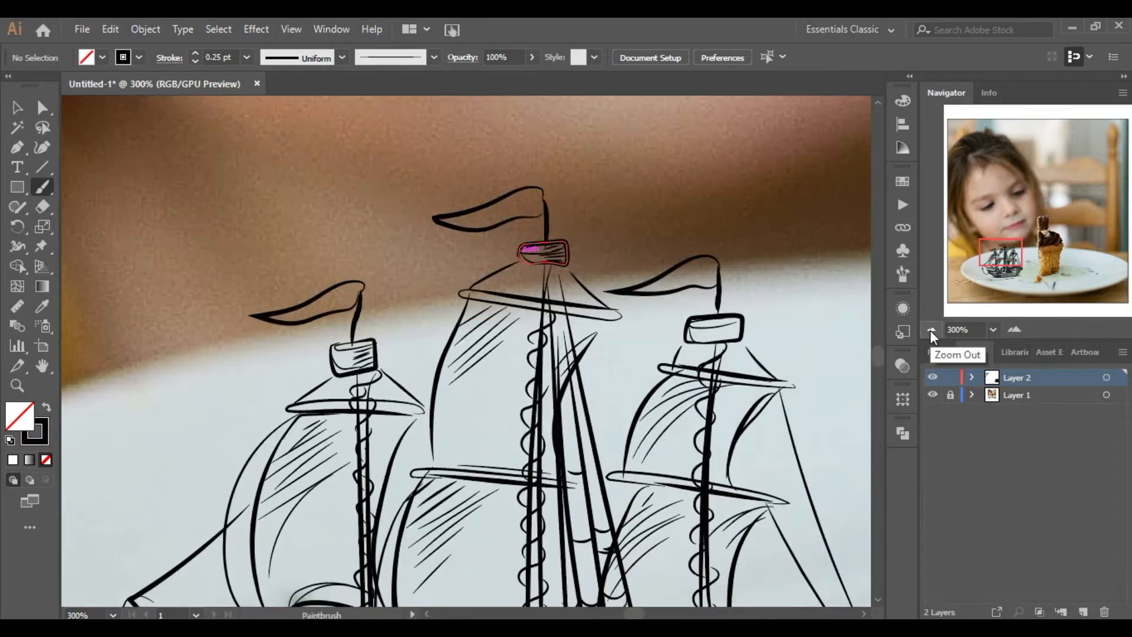
pyautogui.doubleClick(931, 331)
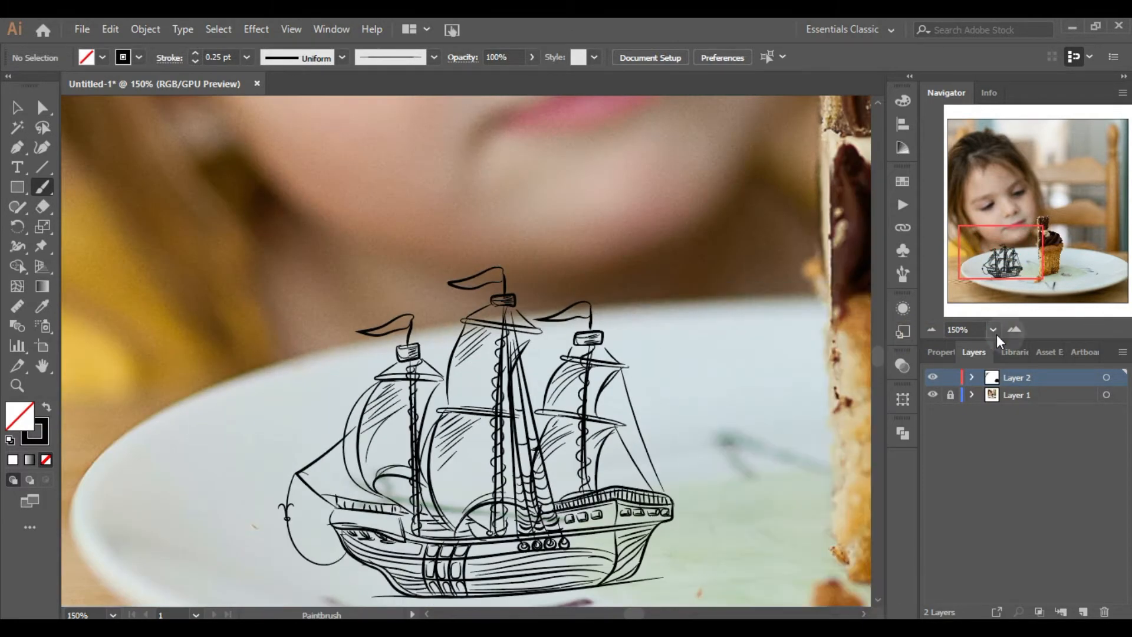
pyautogui.doubleClick(1015, 329)
pyautogui.moveTo(458, 306); pyautogui.dragTo(519, 254)
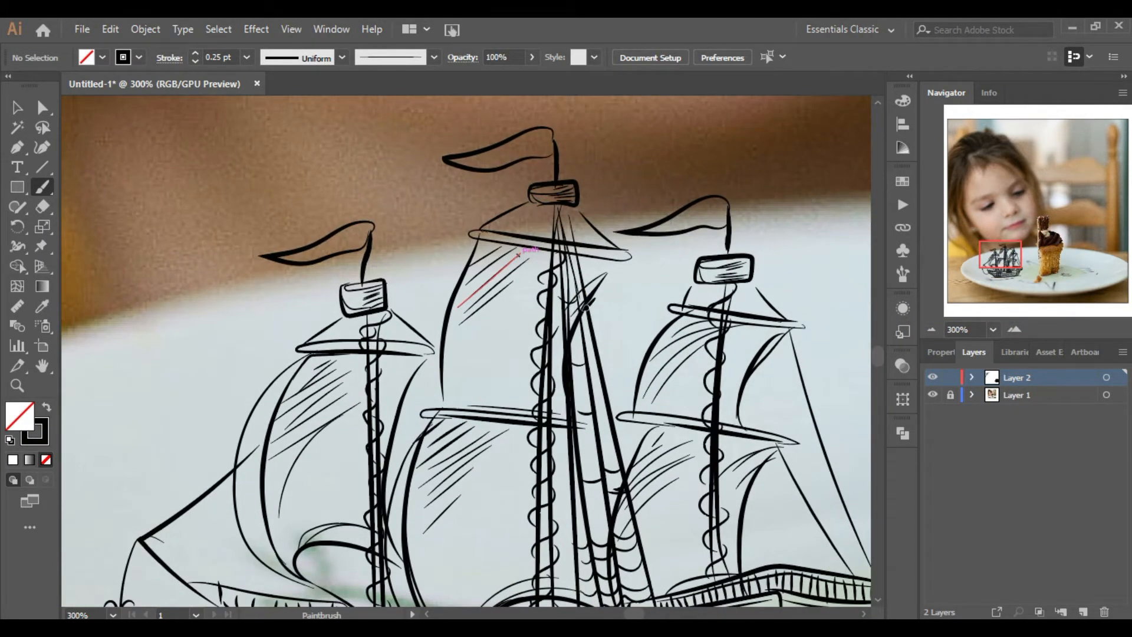
# Paint thin wavy water lines on the plate beneath the ship's hull
pyautogui.doubleClick(930, 331)
pyautogui.moveTo(1003, 282); pyautogui.dragTo(1004, 268)
pyautogui.moveTo(475, 459); pyautogui.dragTo(570, 453)
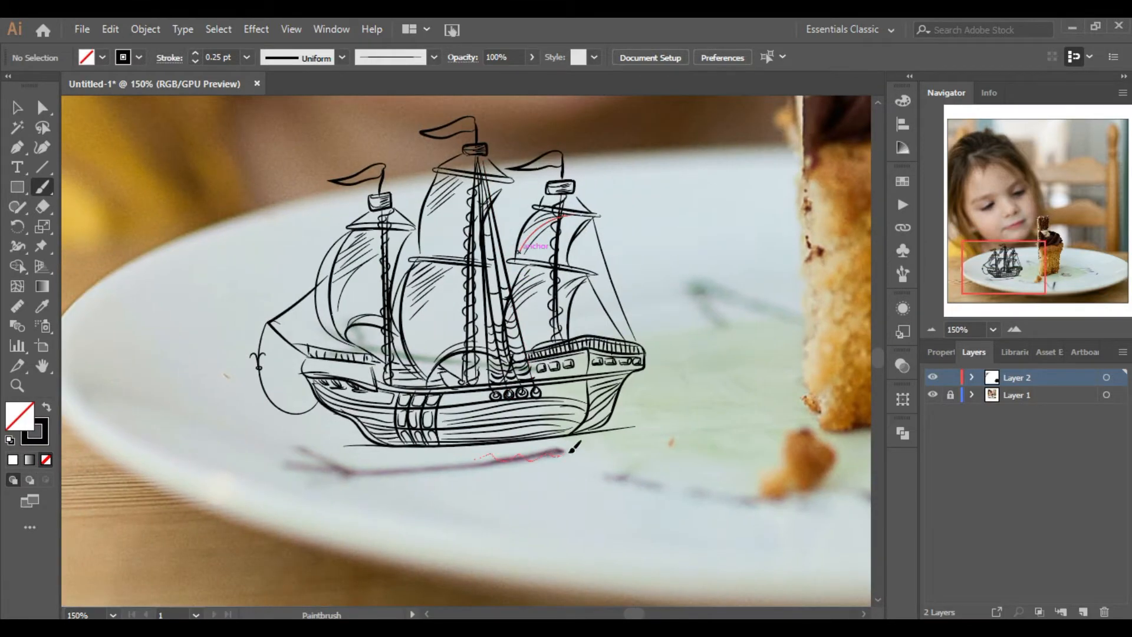
pyautogui.moveTo(299, 449); pyautogui.dragTo(348, 447)
pyautogui.moveTo(327, 462); pyautogui.dragTo(371, 458)
# Paint thin wavy water lines across the plate between the ship and cupcake and beyond the cupcake
pyautogui.doubleClick(930, 330)
pyautogui.click(1016, 255)
pyautogui.moveTo(543, 438); pyautogui.dragTo(581, 441)
pyautogui.moveTo(624, 435); pyautogui.dragTo(677, 434)
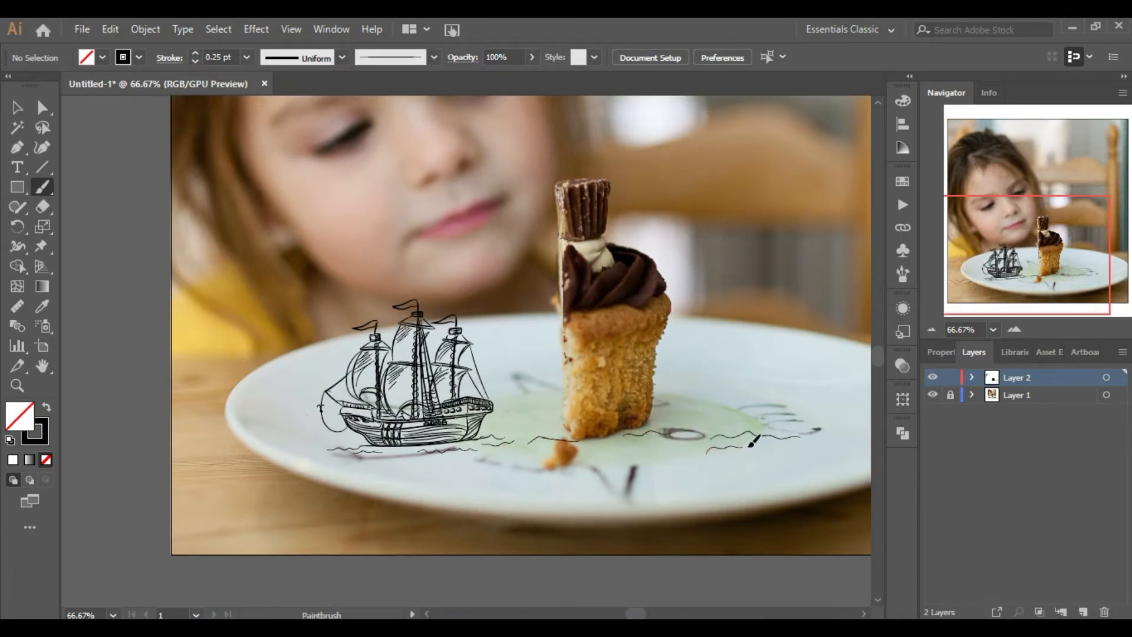
# Set the stroke weight to 0.75 pt and paint ropes wrapping diagonally and horizontally around the cupcake
pyautogui.doubleClick(1015, 330)
pyautogui.click(1038, 260)
pyautogui.click(247, 57)
pyautogui.click(272, 115)
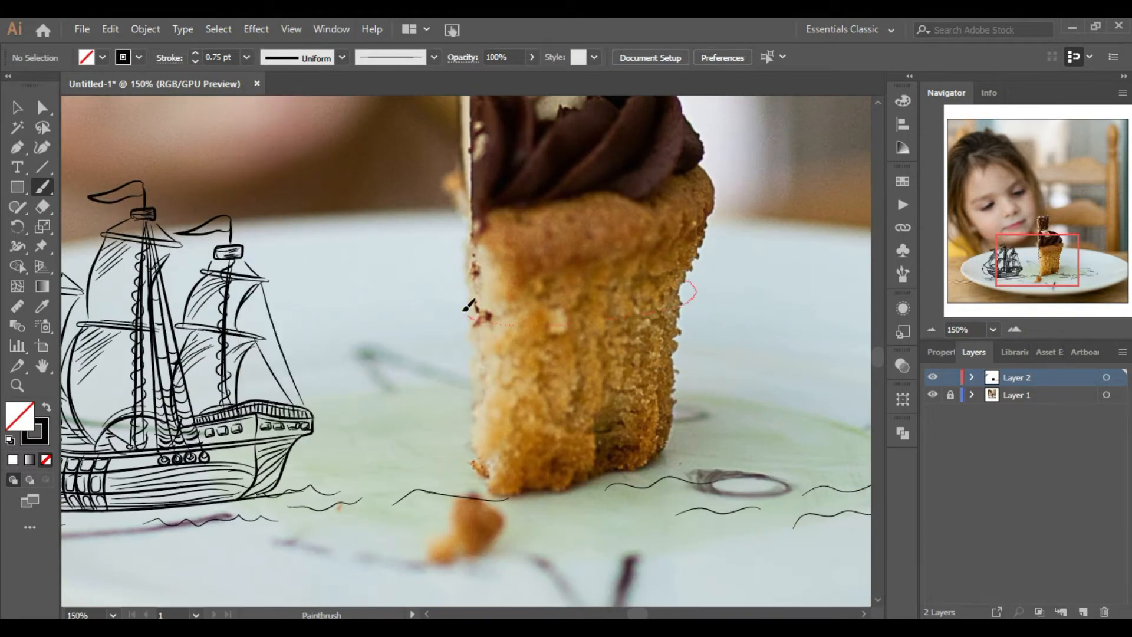
pyautogui.moveTo(464, 310); pyautogui.dragTo(473, 304)
pyautogui.click(931, 330)
pyautogui.moveTo(627, 236)
pyautogui.mouseDown()
pyautogui.moveTo(512, 324)
pyautogui.moveTo(470, 336)
pyautogui.moveTo(603, 388)
pyautogui.mouseUp()
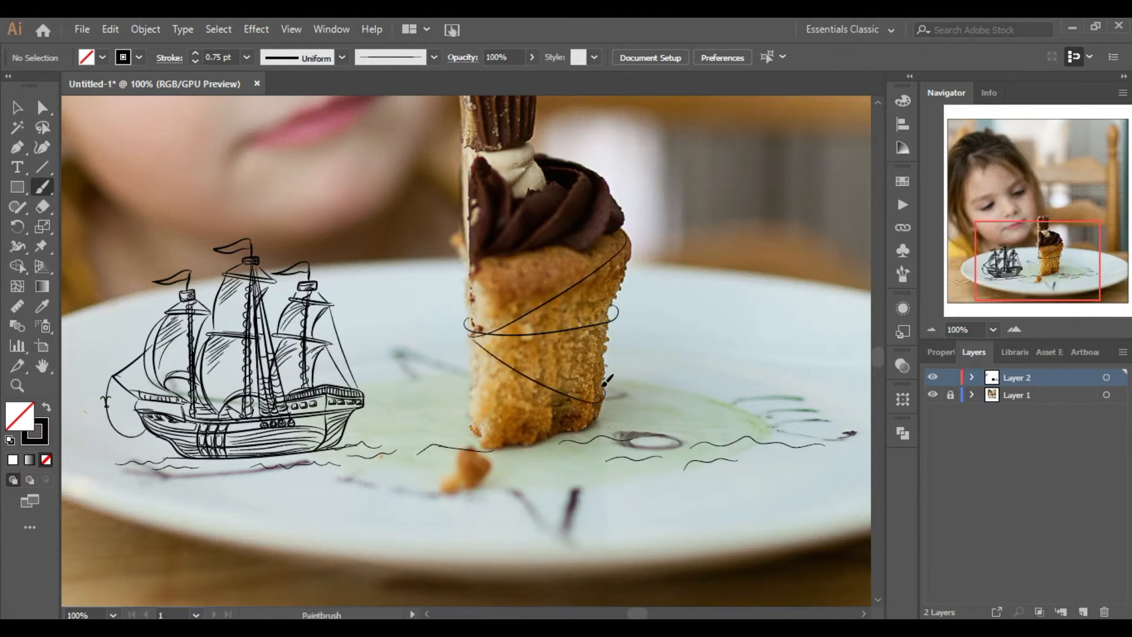
# Paint a small rope-wound bollard on the ship's stern and tow ropes running from it to the cupcake
pyautogui.doubleClick(1016, 330)
pyautogui.click(1026, 257)
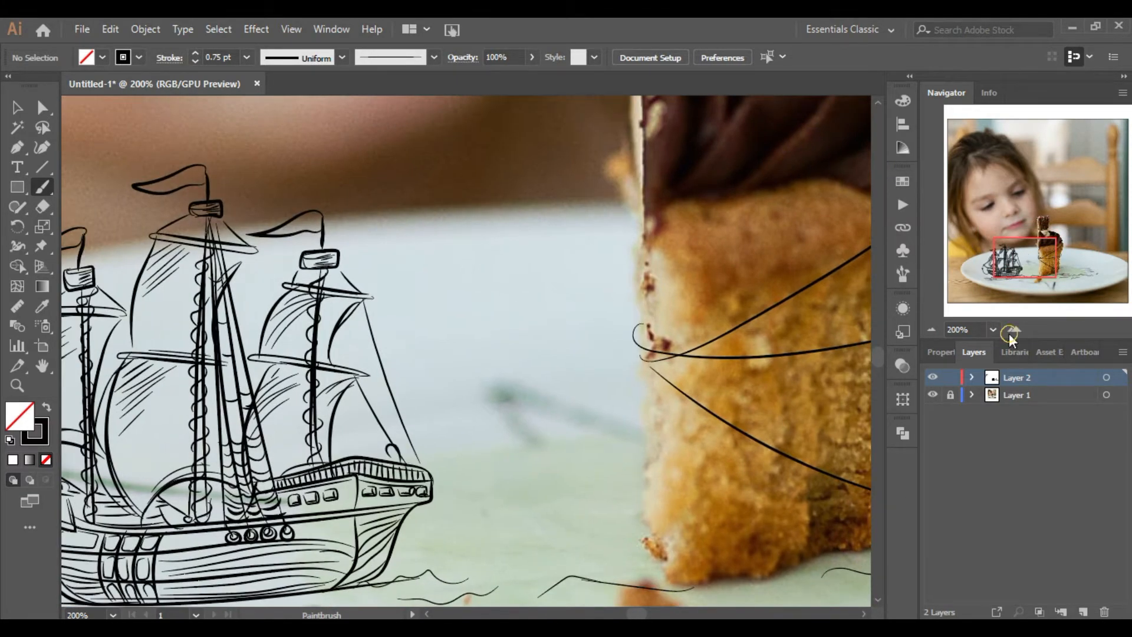
pyautogui.scroll(3, 408, 459)
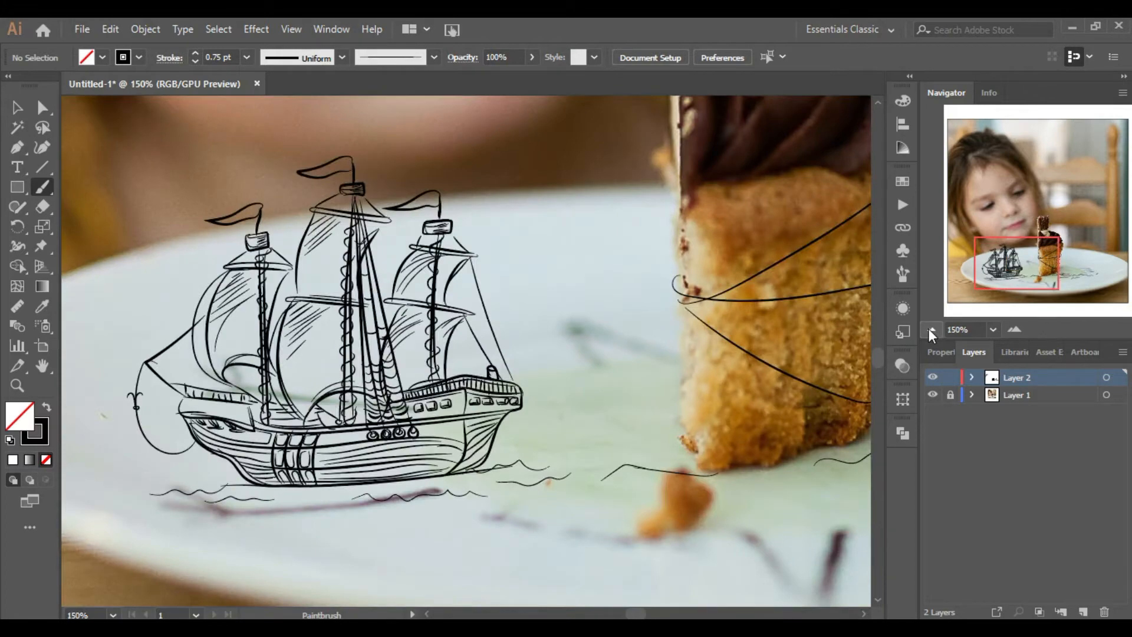
pyautogui.moveTo(519, 385); pyautogui.dragTo(687, 301)
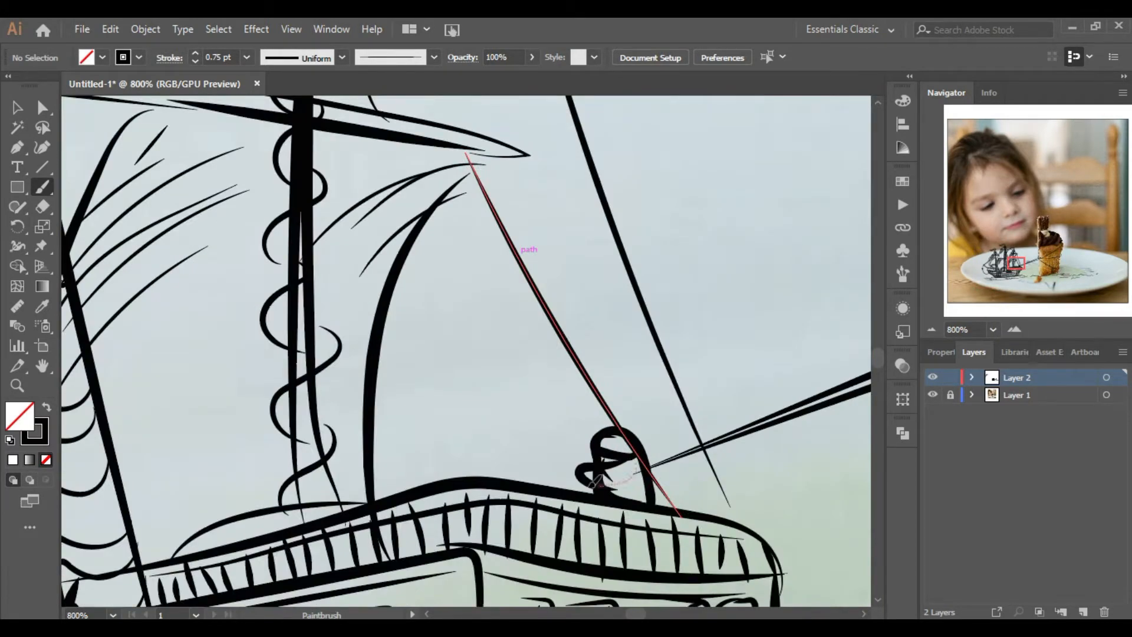
pyautogui.click(930, 330)
pyautogui.click(931, 330)
pyautogui.click(931, 330)
pyautogui.click(1029, 258)
pyautogui.moveTo(297, 495); pyautogui.dragTo(659, 329)
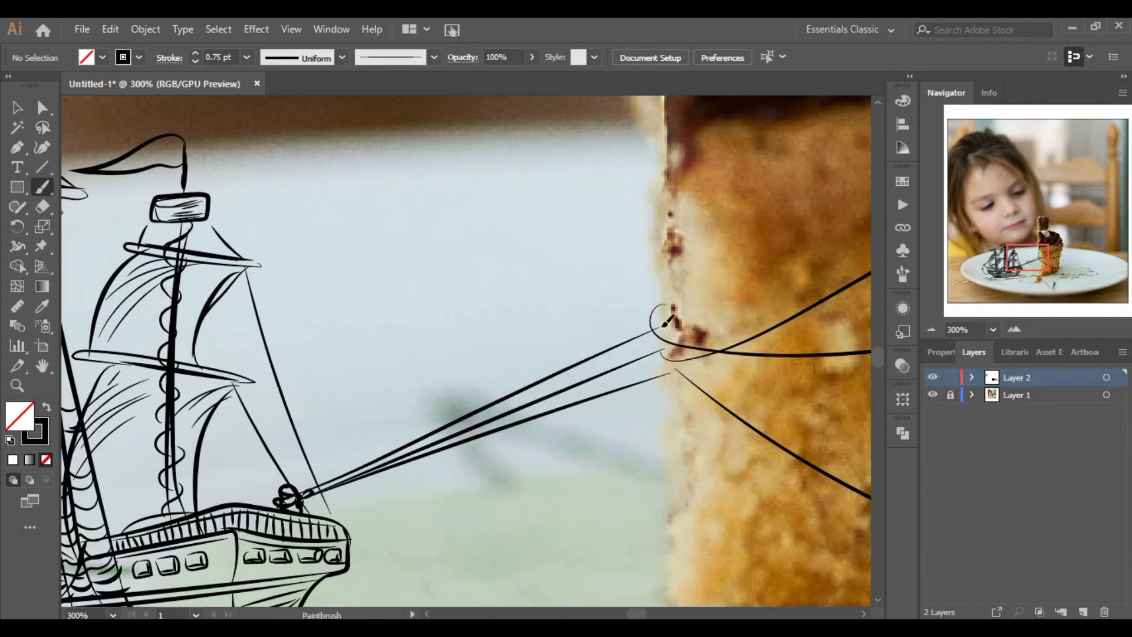
# Paint a small knot where the tow ropes meet the ropes around the cupcake
pyautogui.click(1015, 330)
pyautogui.click(1014, 330)
pyautogui.click(1040, 260)
pyautogui.click(931, 330)
pyautogui.click(931, 330)
pyautogui.click(931, 329)
pyautogui.click(931, 330)
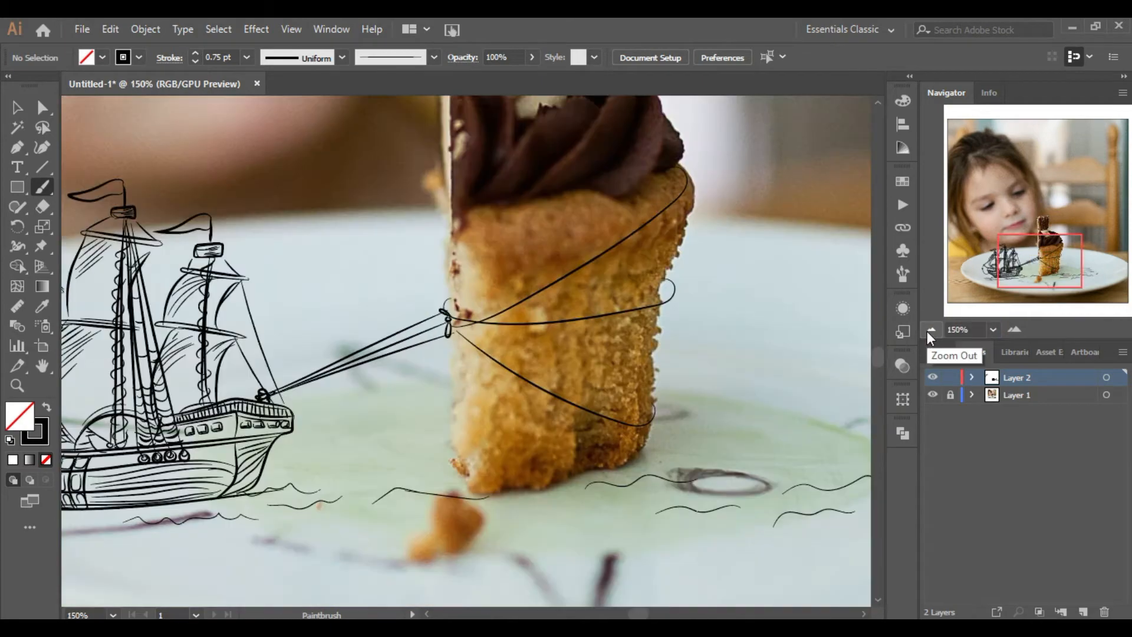
pyautogui.click(931, 330)
pyautogui.click(931, 330)
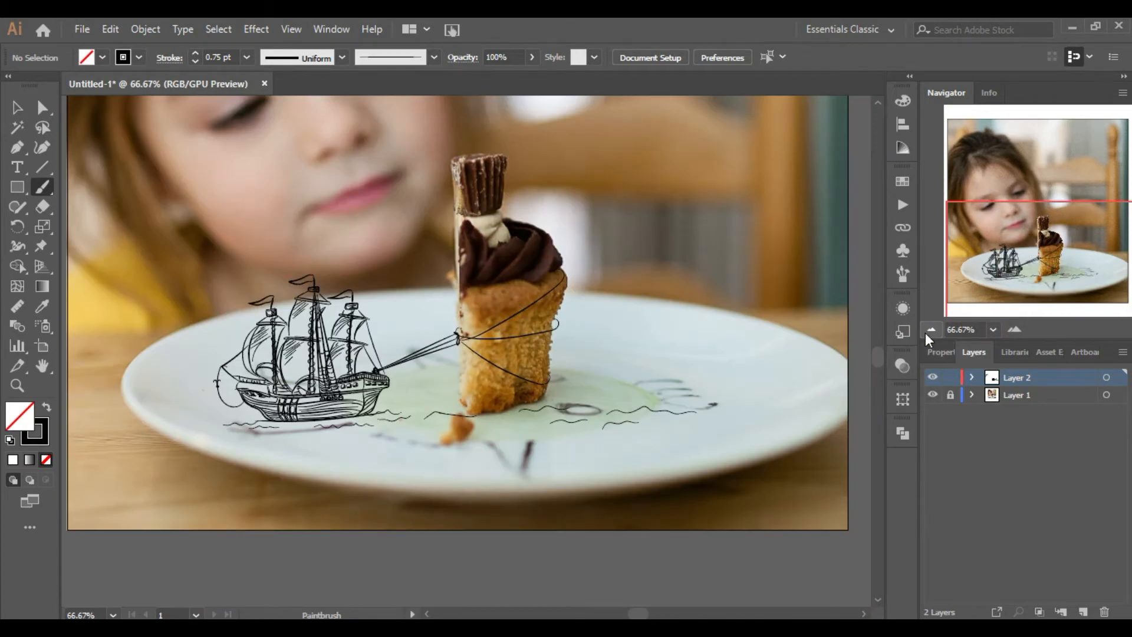
# Paint bolder 0.75 pt waves around the cupcake's base and over the water lines beyond it
pyautogui.click(927, 332)
pyautogui.click(1011, 331)
pyautogui.click(1011, 332)
pyautogui.click(1012, 331)
pyautogui.click(1044, 275)
pyautogui.moveTo(521, 346); pyautogui.dragTo(544, 329)
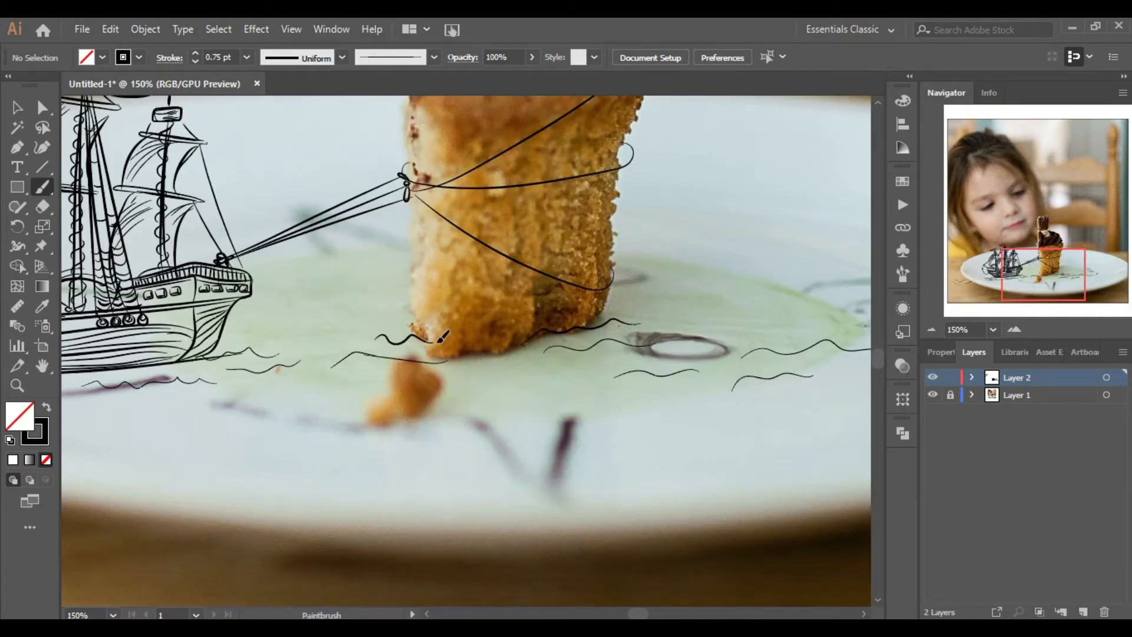
pyautogui.click(931, 330)
pyautogui.moveTo(758, 349); pyautogui.dragTo(813, 342)
pyautogui.click(931, 329)
pyautogui.click(931, 329)
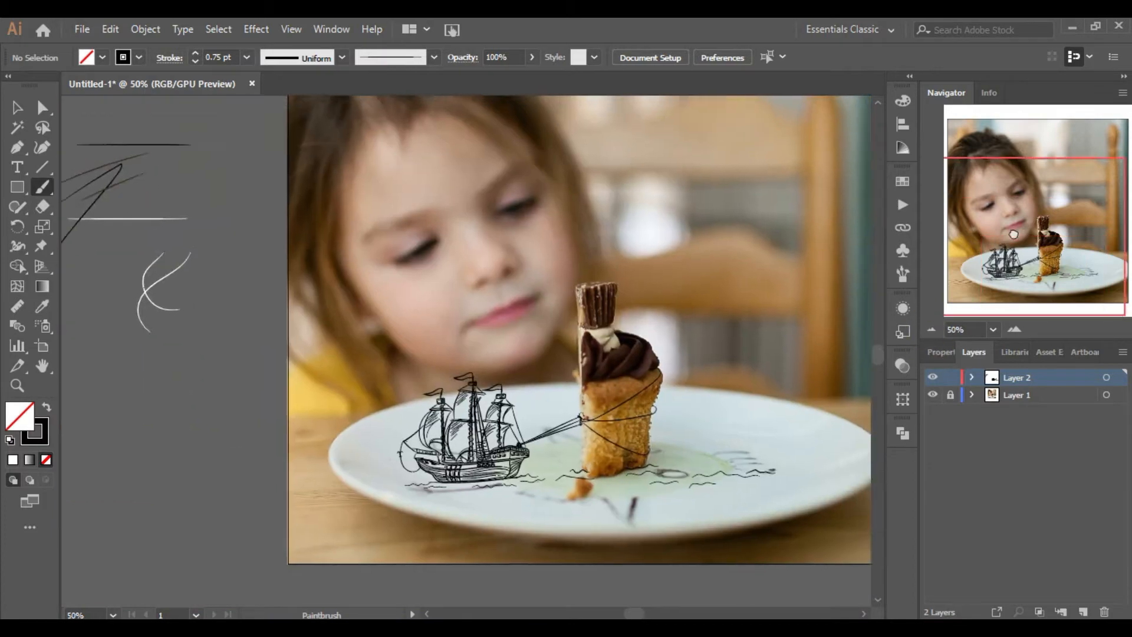
# Paint a small pennant flag on a short pole on top of the cupcake's chocolate piece
pyautogui.click(1014, 330)
pyautogui.click(1013, 330)
pyautogui.click(1013, 330)
pyautogui.click(1014, 330)
pyautogui.click(1033, 212)
pyautogui.moveTo(561, 312); pyautogui.dragTo(559, 377)
pyautogui.click(931, 329)
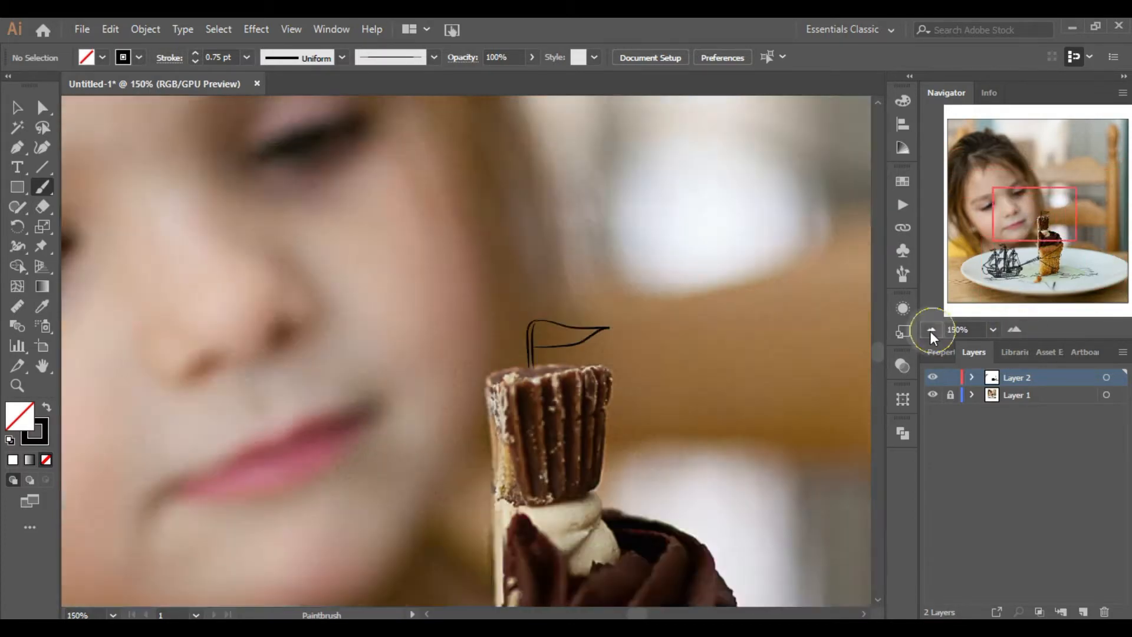
pyautogui.click(932, 330)
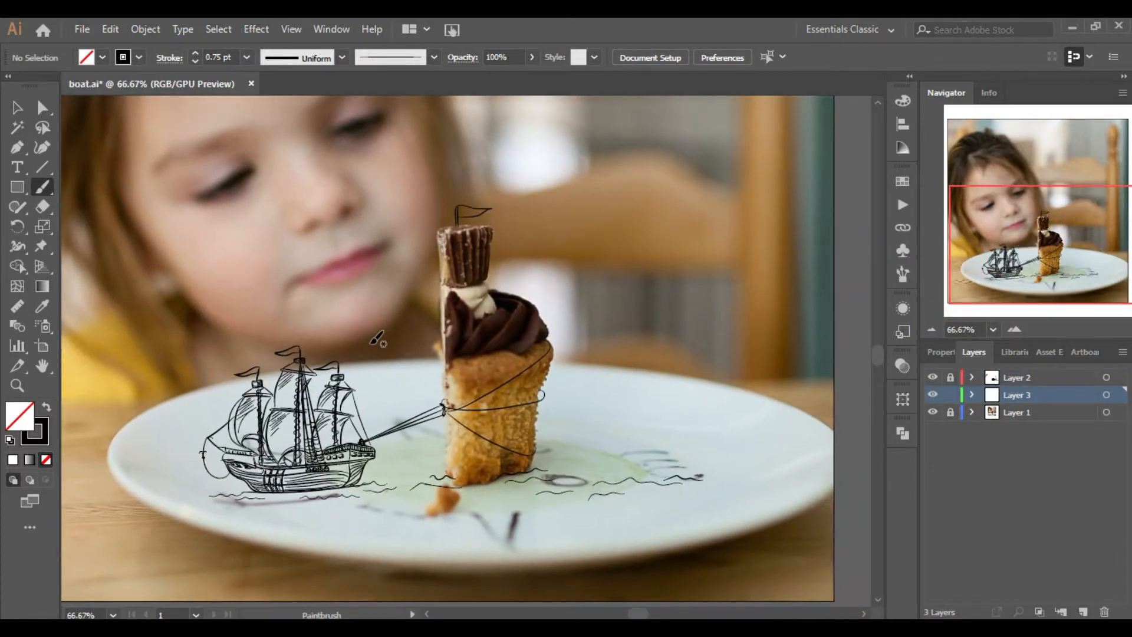
# Open the Beach swatch library and make its turquoise swatch C=63 M=0 Y=25 K=0 2 the stroke colour
pyautogui.click(139, 57)
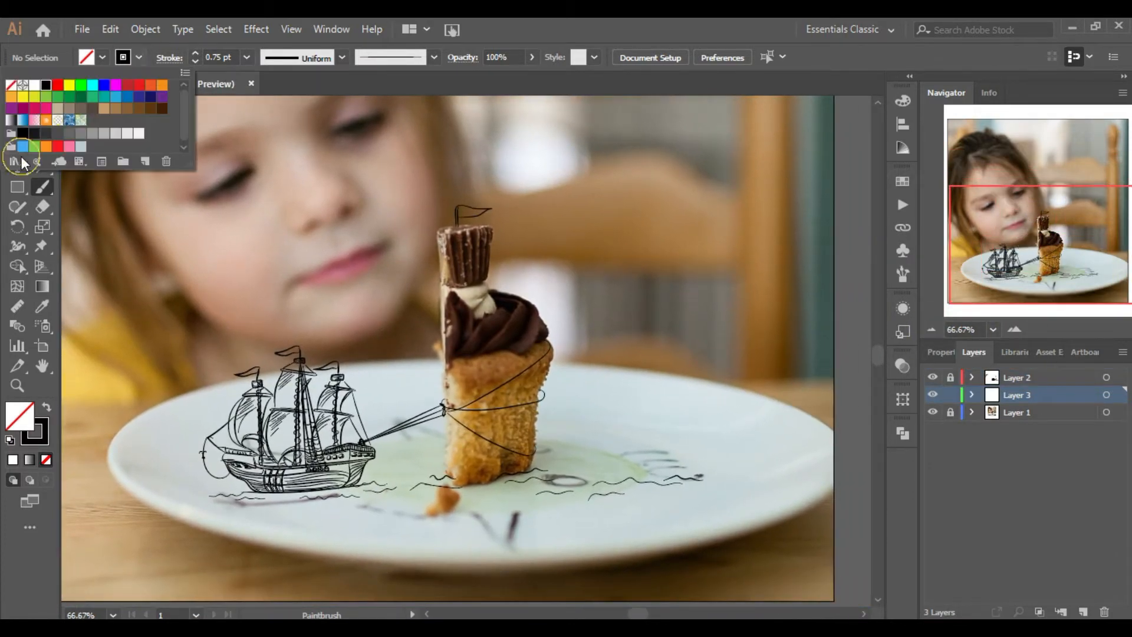
pyautogui.click(22, 161)
pyautogui.click(259, 402)
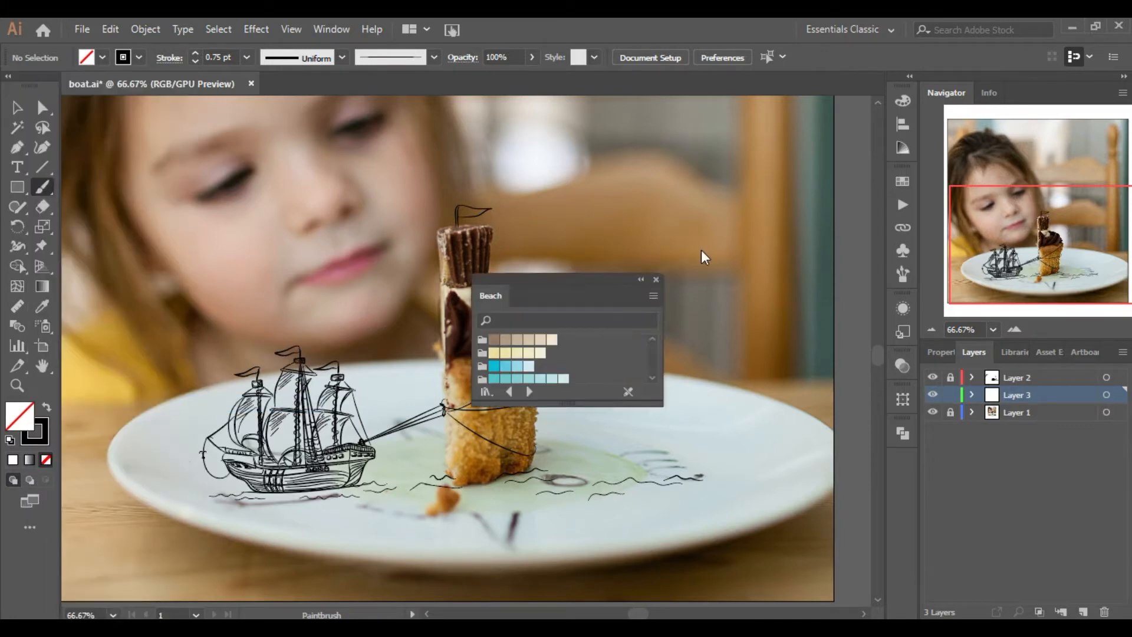
pyautogui.moveTo(572, 279); pyautogui.dragTo(767, 168)
pyautogui.click(697, 250)
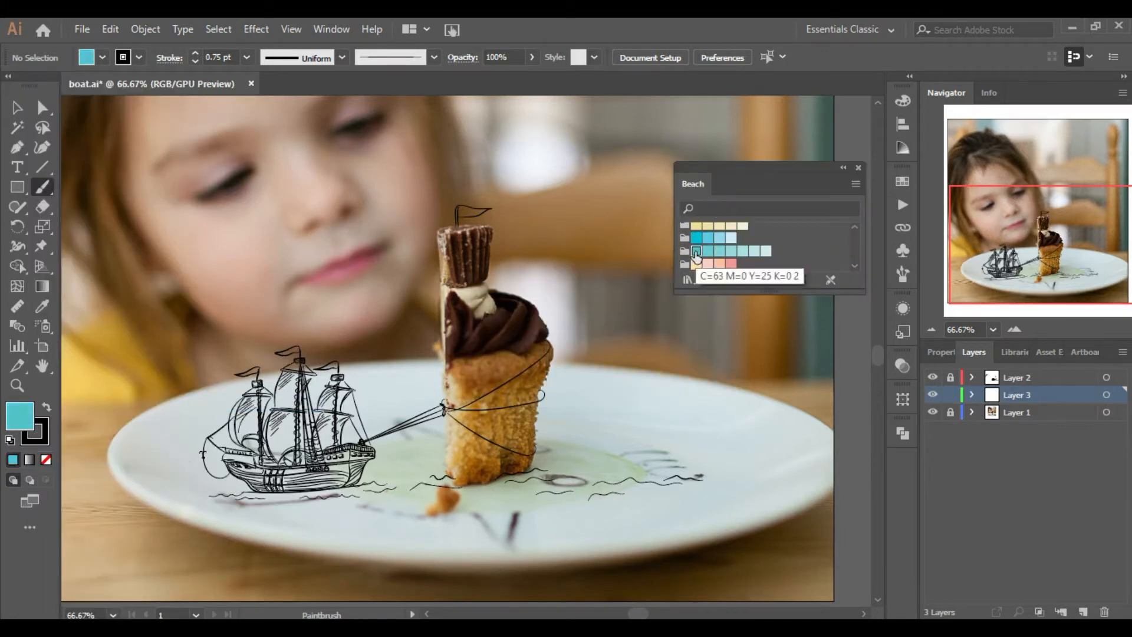
pyautogui.click(139, 56)
# Switch to the 3 pt. Round brush and set the stroke weight to 4 pt
pyautogui.click(236, 56)
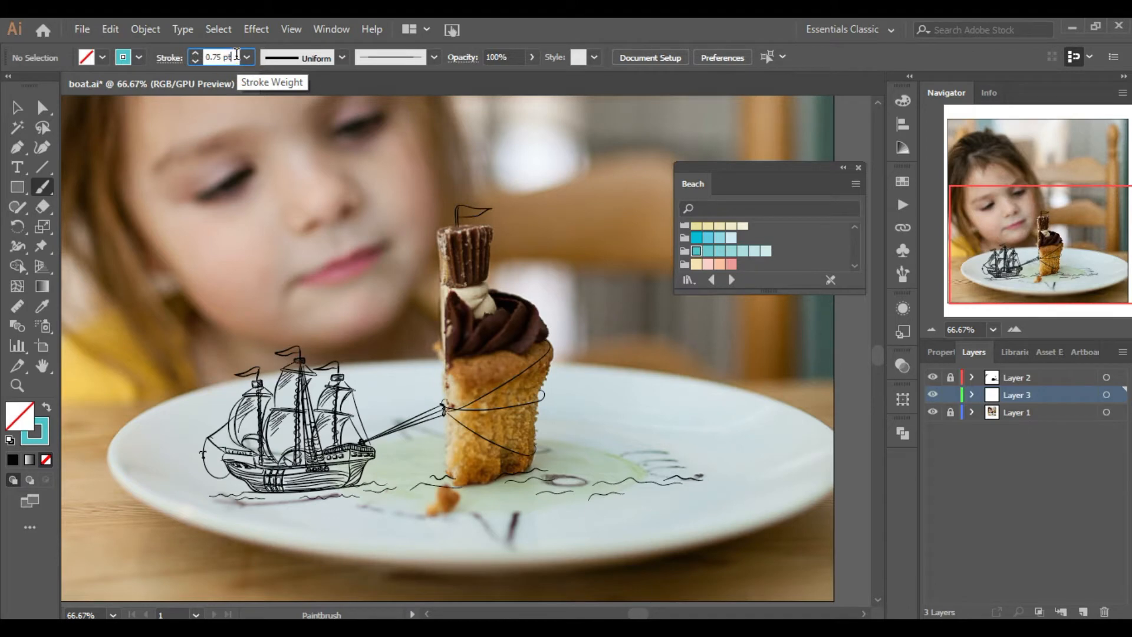
pyautogui.write('3')
pyautogui.press('Return')
pyautogui.hotkey('ctrl', 'z')
pyautogui.click(342, 58)
pyautogui.click(434, 57)
pyautogui.click(284, 89)
pyautogui.hotkey('ctrl', 'z')
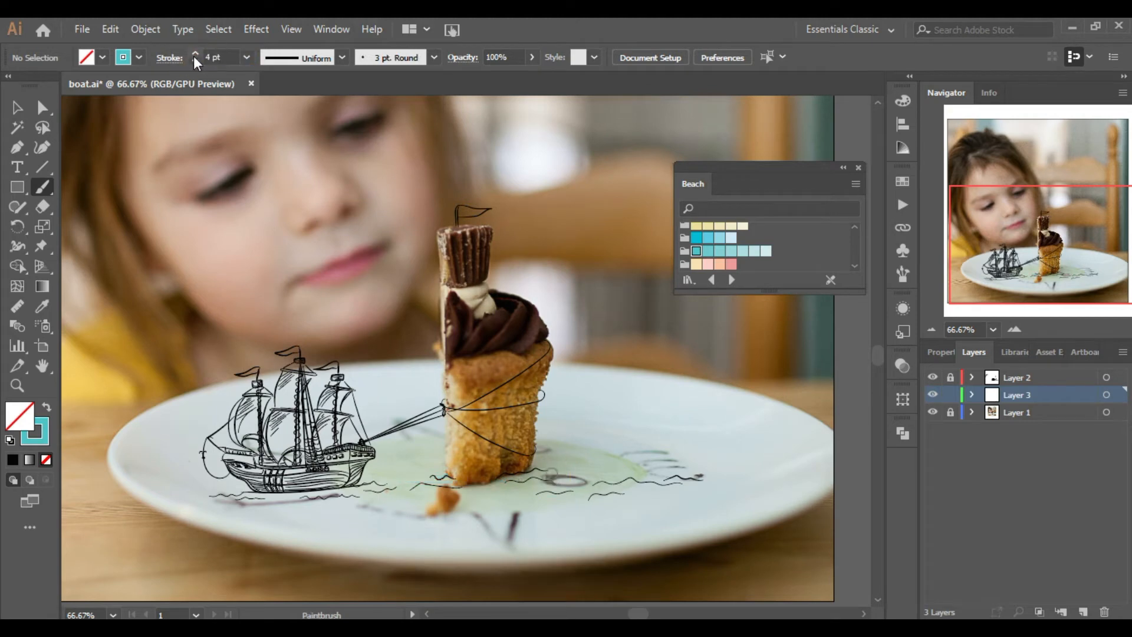
# Paint broad turquoise strokes on the plate in front of the cupcake, extending over the black waves beyond it
pyautogui.moveTo(461, 511); pyautogui.dragTo(582, 503)
pyautogui.moveTo(482, 519)
pyautogui.mouseDown()
pyautogui.moveTo(634, 494)
pyautogui.moveTo(530, 498)
pyautogui.mouseUp()
pyautogui.moveTo(566, 516); pyautogui.dragTo(682, 486)
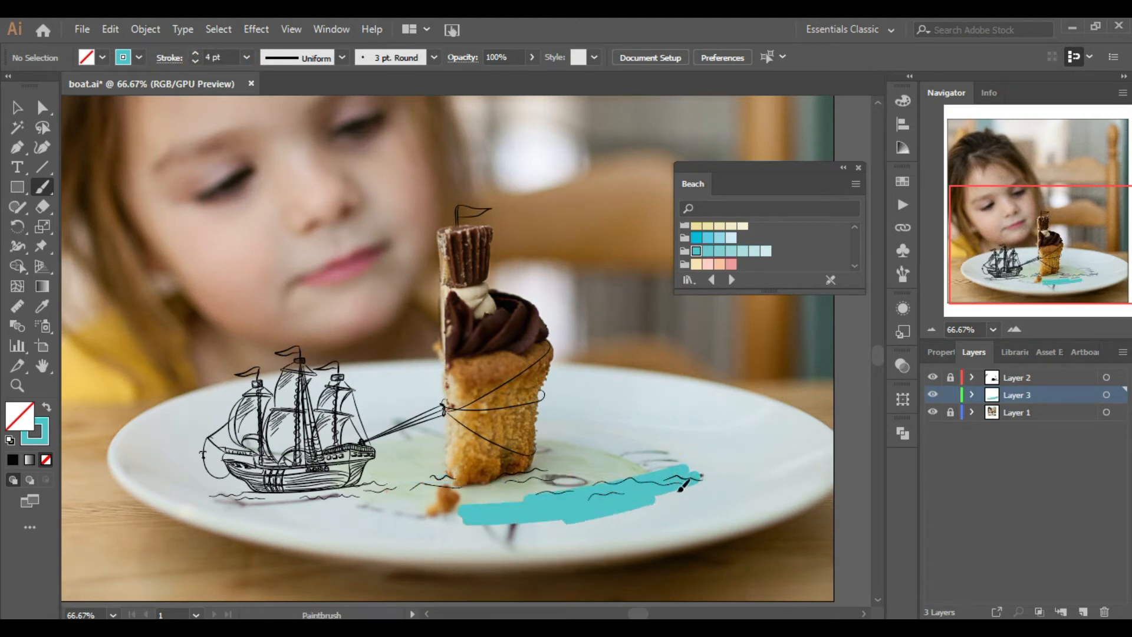
# Dock the Beach swatches out of the way and paint turquoise bands along the plate's inner rim around the ship
pyautogui.moveTo(1043, 282); pyautogui.dragTo(1040, 255)
pyautogui.click(844, 167)
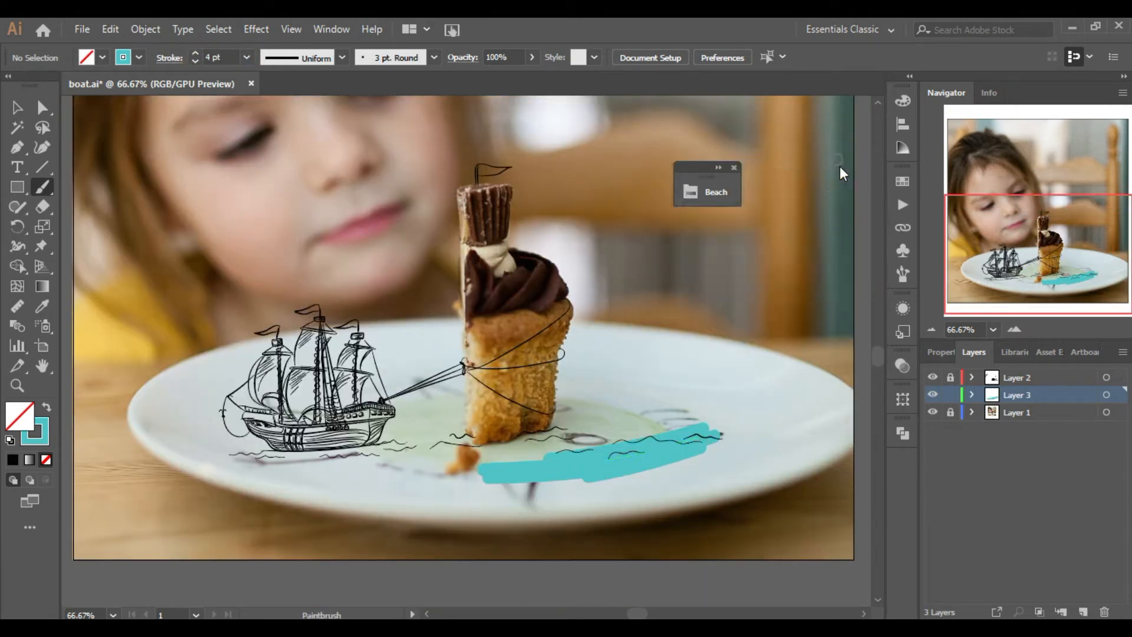
pyautogui.moveTo(698, 185); pyautogui.dragTo(912, 498)
pyautogui.moveTo(157, 410)
pyautogui.mouseDown()
pyautogui.moveTo(230, 369)
pyautogui.moveTo(404, 339)
pyautogui.moveTo(446, 345)
pyautogui.mouseUp()
pyautogui.moveTo(289, 466)
pyautogui.mouseDown()
pyautogui.moveTo(529, 491)
pyautogui.moveTo(746, 452)
pyautogui.mouseUp()
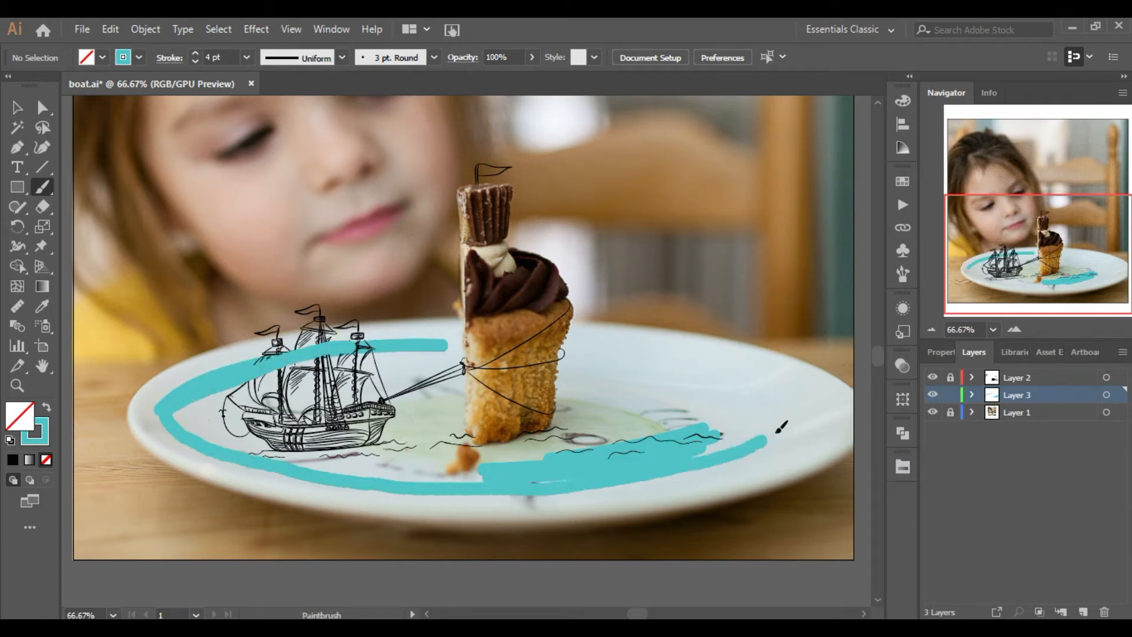
# Fill the part of the plate beyond the cupcake with broad turquoise strokes
pyautogui.doubleClick(931, 330)
pyautogui.moveTo(652, 362)
pyautogui.mouseDown()
pyautogui.moveTo(602, 359)
pyautogui.moveTo(588, 303)
pyautogui.mouseUp()
pyautogui.click(930, 330)
pyautogui.tripleClick(1014, 330)
pyautogui.moveTo(603, 374); pyautogui.dragTo(662, 394)
pyautogui.moveTo(669, 342); pyautogui.dragTo(689, 323)
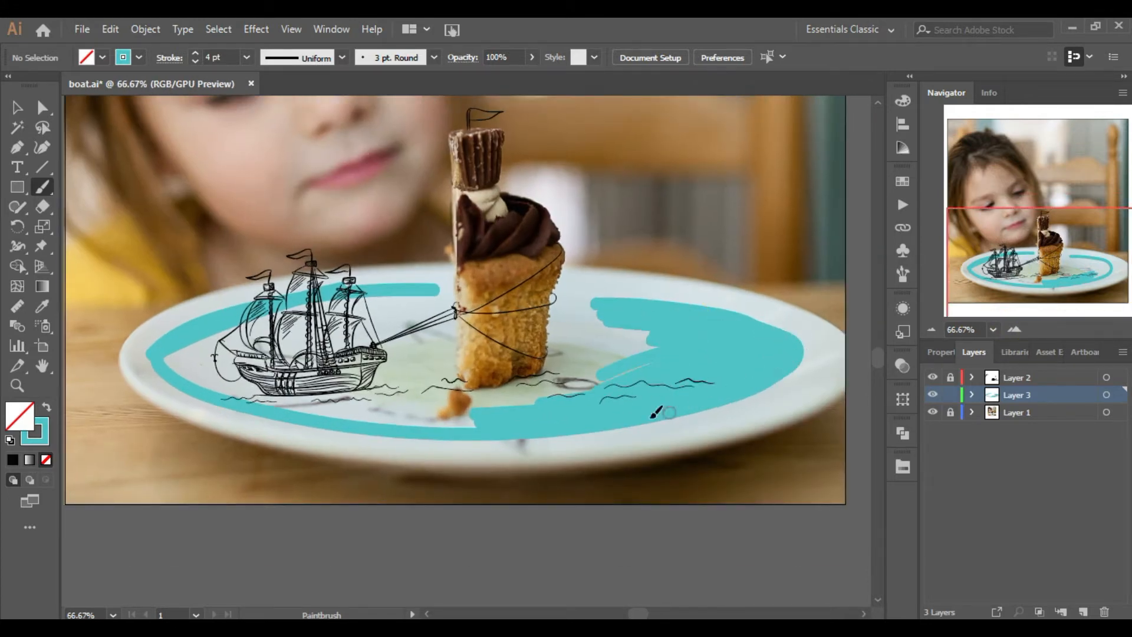
pyautogui.moveTo(646, 344); pyautogui.dragTo(566, 386)
# Extend the turquoise water toward the fallen crumb, undo the overlapping strokes, and repaint a smooth edge past the crumb and cupcake base
pyautogui.doubleClick(1014, 330)
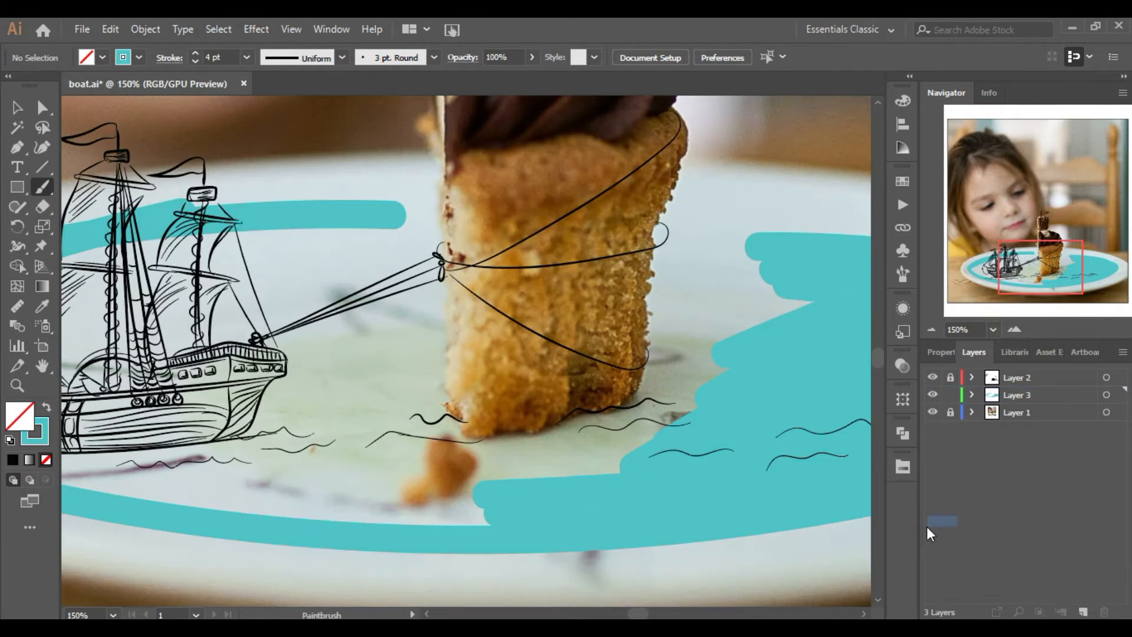
pyautogui.moveTo(932, 526); pyautogui.dragTo(1002, 378)
pyautogui.click(1012, 274)
pyautogui.click(1036, 271)
pyautogui.moveTo(459, 454)
pyautogui.mouseDown()
pyautogui.moveTo(534, 460)
pyautogui.moveTo(397, 468)
pyautogui.mouseUp()
pyautogui.moveTo(437, 444); pyautogui.dragTo(655, 416)
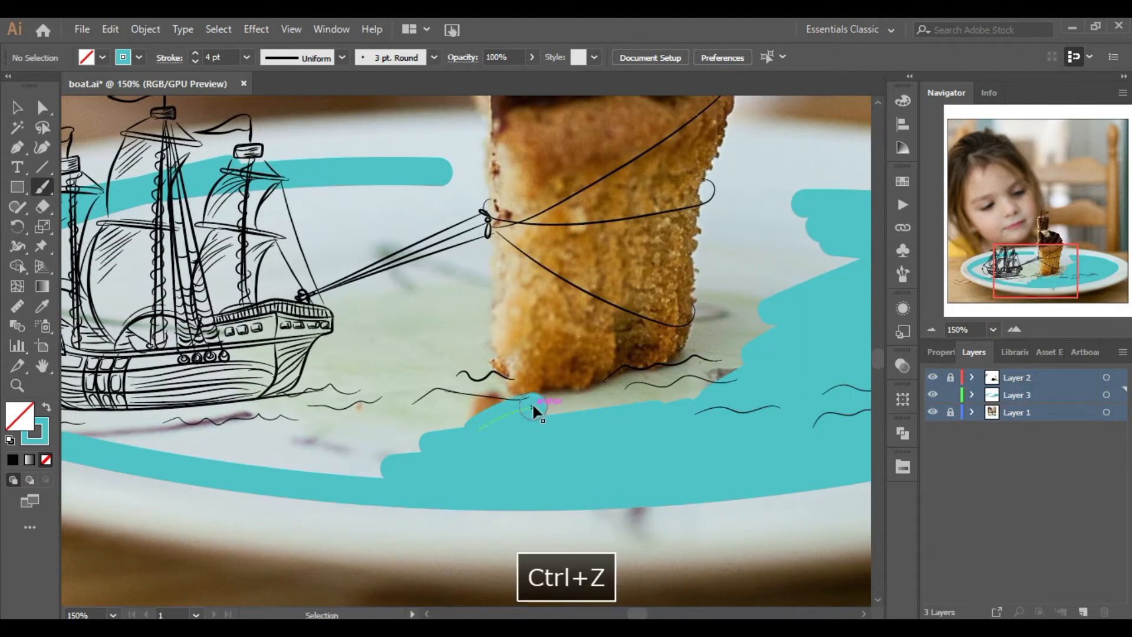
pyautogui.hotkey('ctrl', 'z')
pyautogui.hotkey('ctrl', 'z')
pyautogui.moveTo(533, 456); pyautogui.dragTo(715, 404)
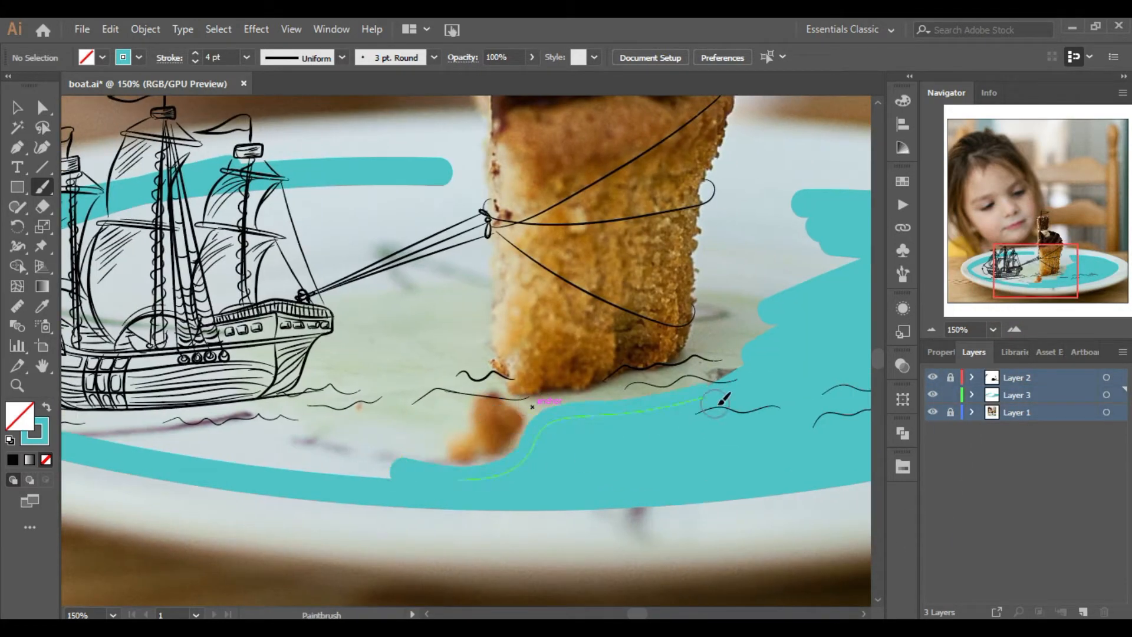
# Switch to the thin tapered brush with a 1 pt white stroke
pyautogui.click(389, 60)
pyautogui.scroll(-3, 387, 121)
pyautogui.click(385, 127)
pyautogui.click(135, 60)
pyautogui.click(35, 85)
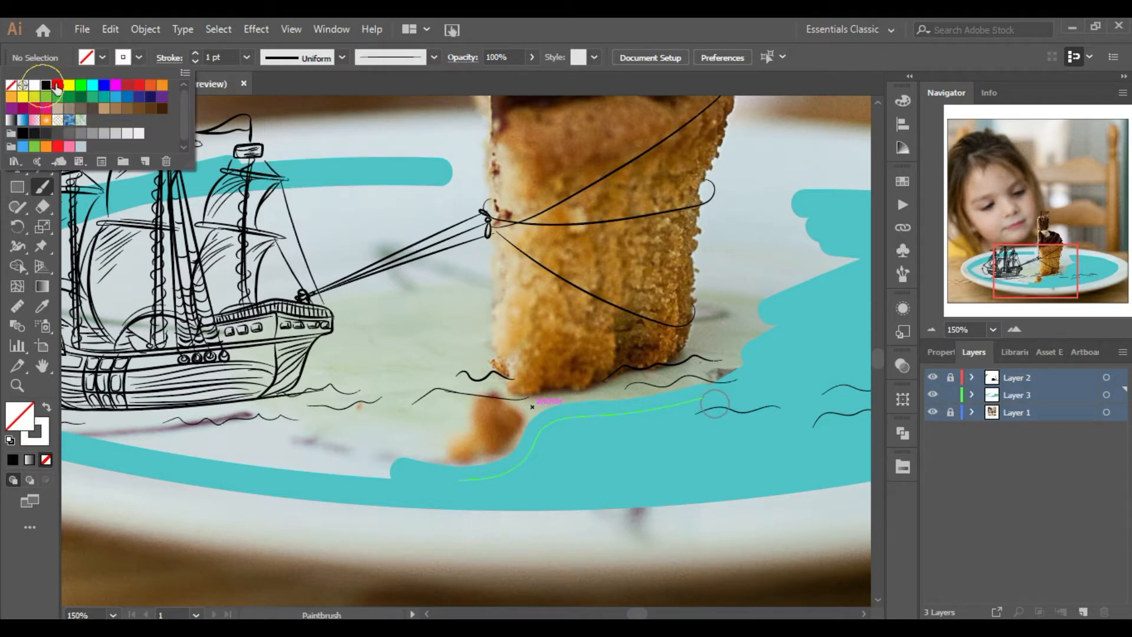
# Lock Layer 3, unlock and activate Layer 2, and set the stroke colour to black
pyautogui.click(951, 394)
pyautogui.click(951, 377)
pyautogui.click(1015, 454)
pyautogui.click(1021, 378)
pyautogui.click(138, 58)
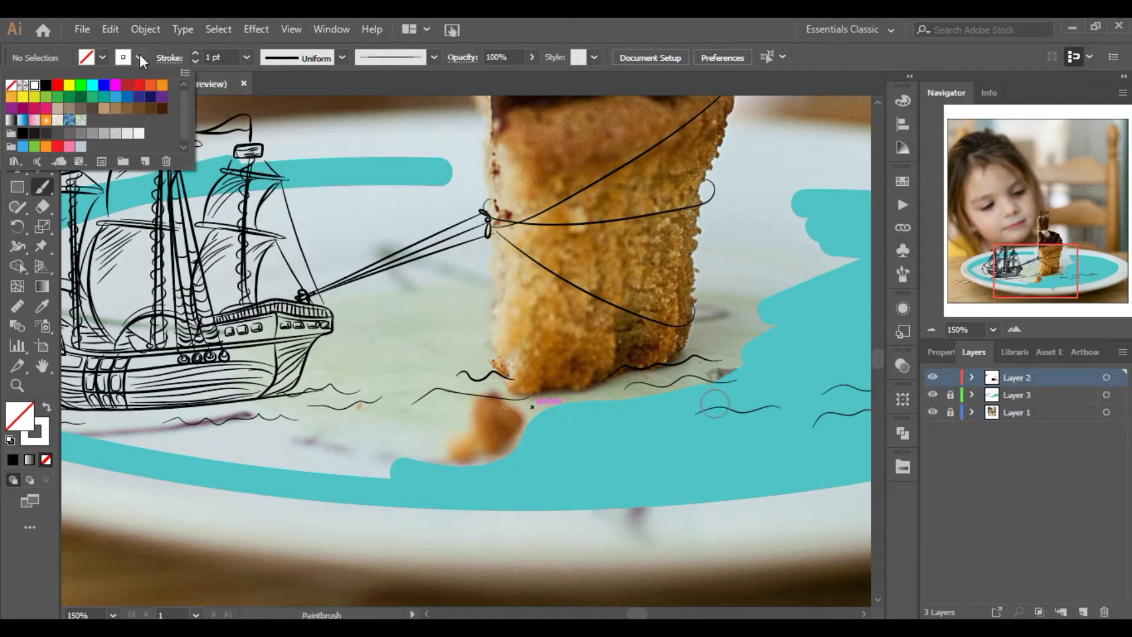
pyautogui.click(43, 86)
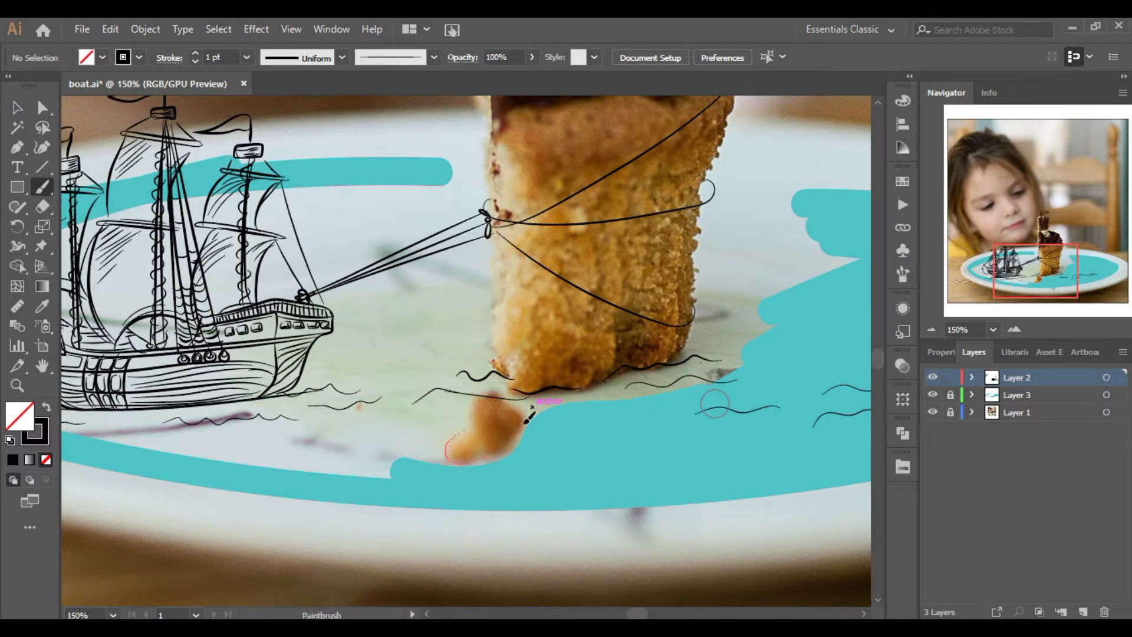
# Outline the fallen crumb, the cupcake's sides and the lower edge of its frosting with 1 pt black strokes
pyautogui.moveTo(517, 411); pyautogui.dragTo(523, 420)
pyautogui.moveTo(480, 460); pyautogui.dragTo(523, 444)
pyautogui.click(1038, 264)
pyautogui.moveTo(699, 140); pyautogui.dragTo(705, 203)
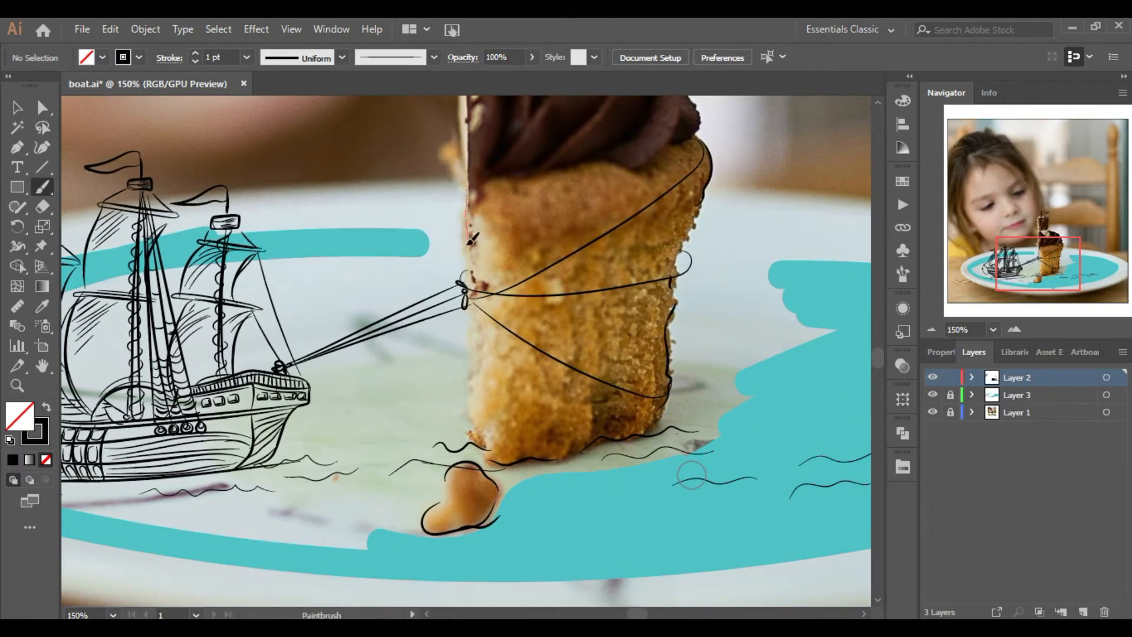
pyautogui.moveTo(1040, 265); pyautogui.dragTo(1046, 254)
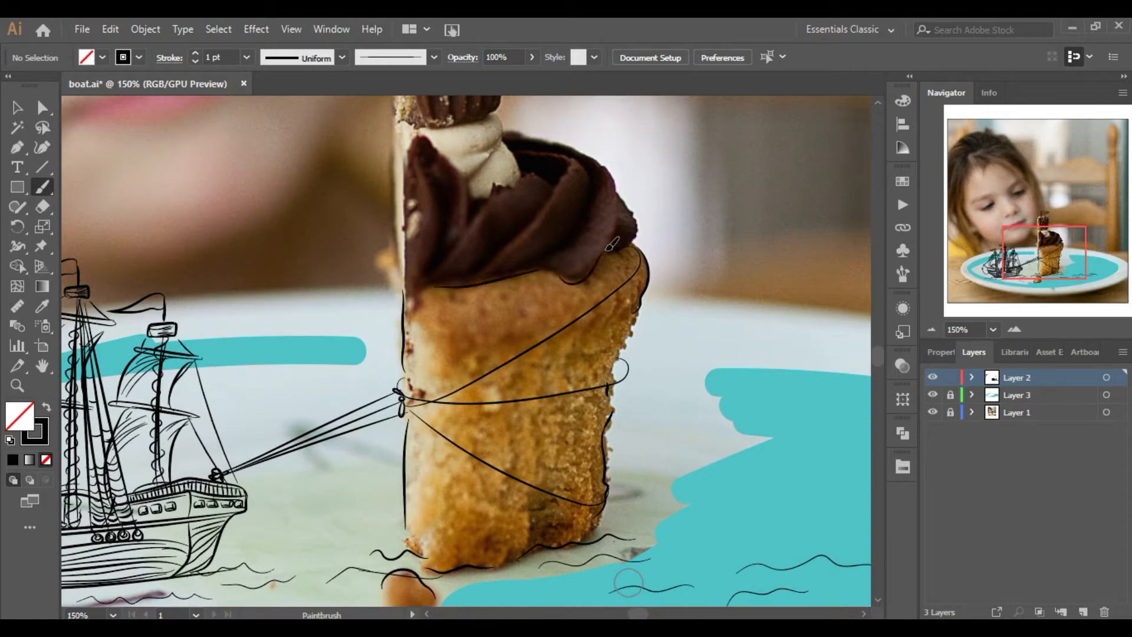
pyautogui.click(931, 331)
pyautogui.click(931, 331)
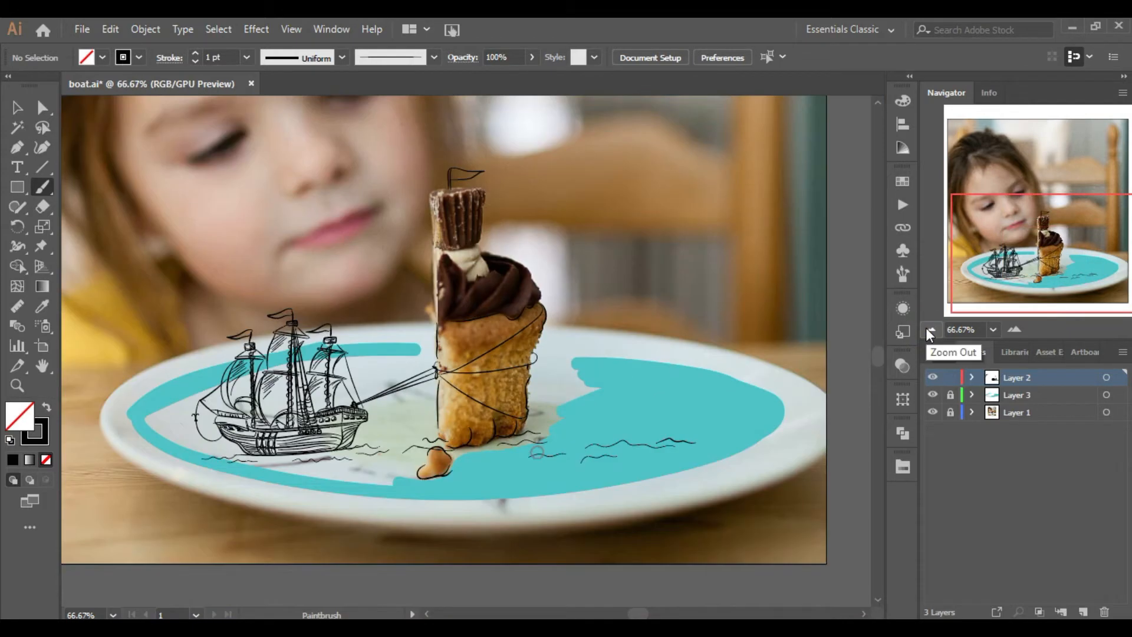
pyautogui.click(384, 61)
pyautogui.moveTo(430, 150); pyautogui.dragTo(430, 97)
pyautogui.click(285, 94)
pyautogui.click(42, 187)
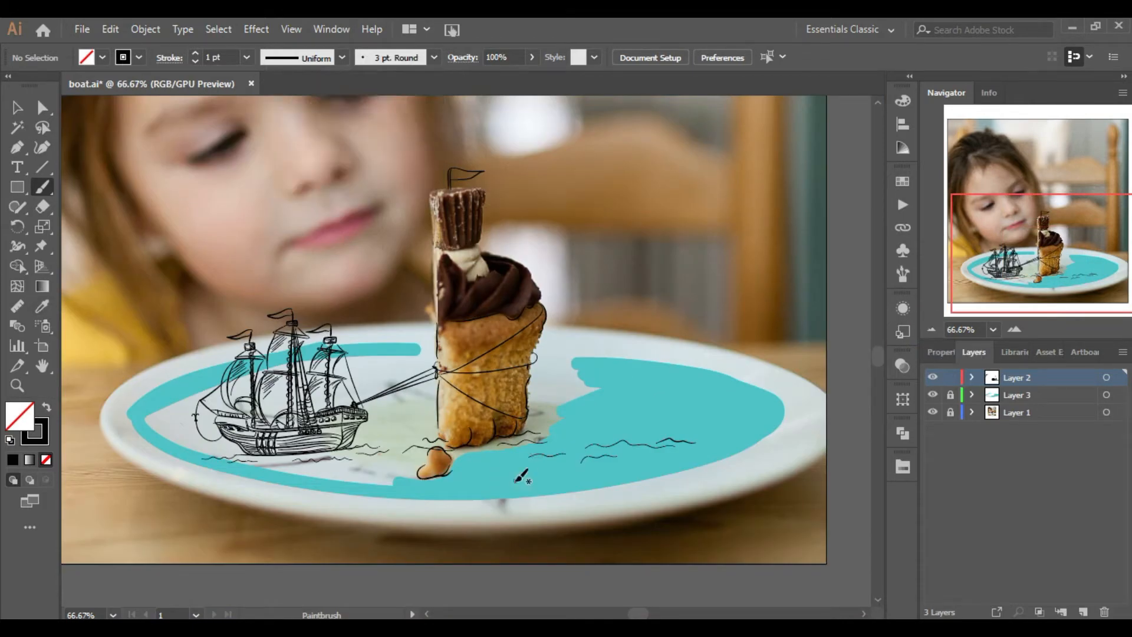
pyautogui.hotkey('ctrl', 'z')
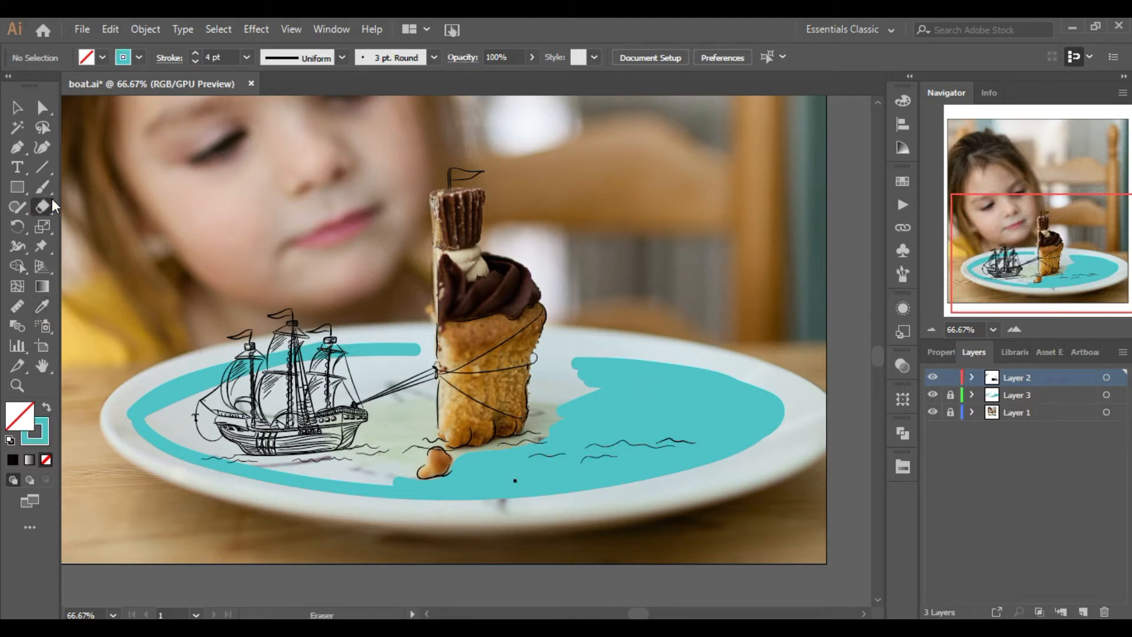
pyautogui.scroll(3, 578, 413)
pyautogui.moveTo(583, 340)
pyautogui.mouseDown()
pyautogui.moveTo(533, 317)
pyautogui.moveTo(600, 282)
pyautogui.moveTo(555, 328)
pyautogui.mouseUp()
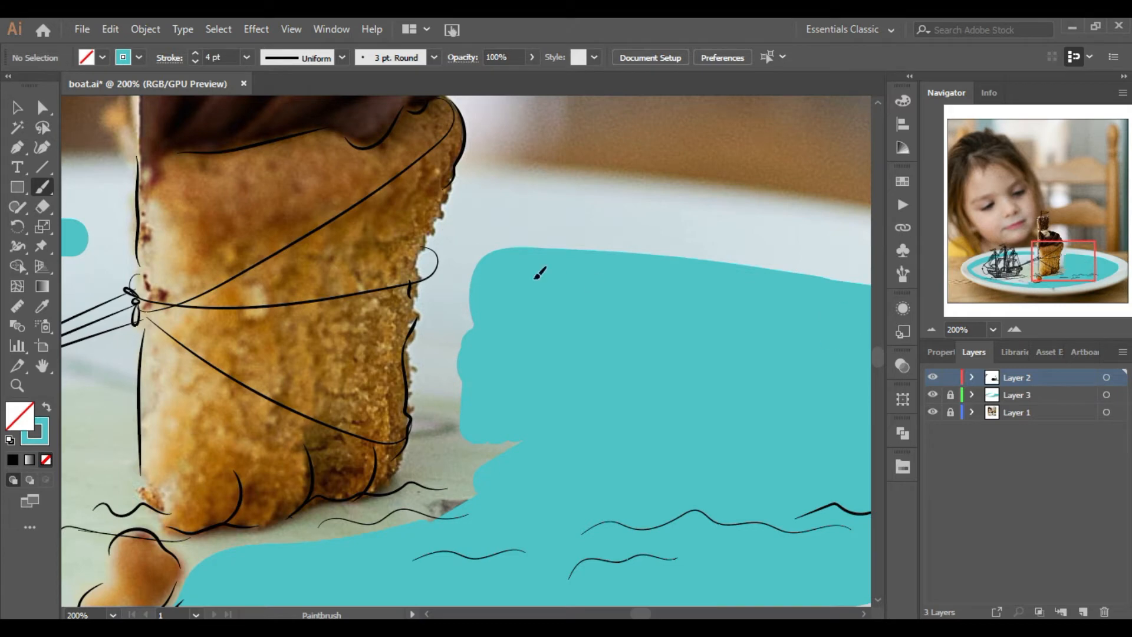
pyautogui.moveTo(462, 270)
pyautogui.mouseDown()
pyautogui.moveTo(443, 299)
pyautogui.moveTo(450, 368)
pyautogui.moveTo(427, 503)
pyautogui.mouseUp()
pyautogui.click(246, 58)
pyautogui.click(268, 110)
pyautogui.hotkey('ctrl', '=')
pyautogui.hotkey('ctrl', '=')
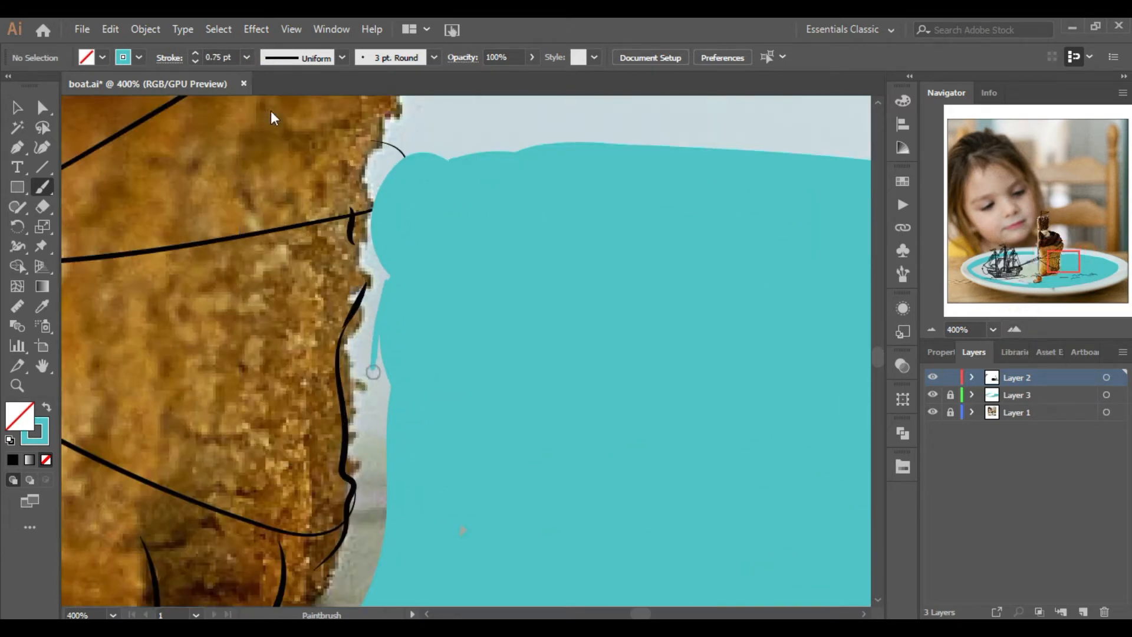
pyautogui.hotkey('ctrl', 'z')
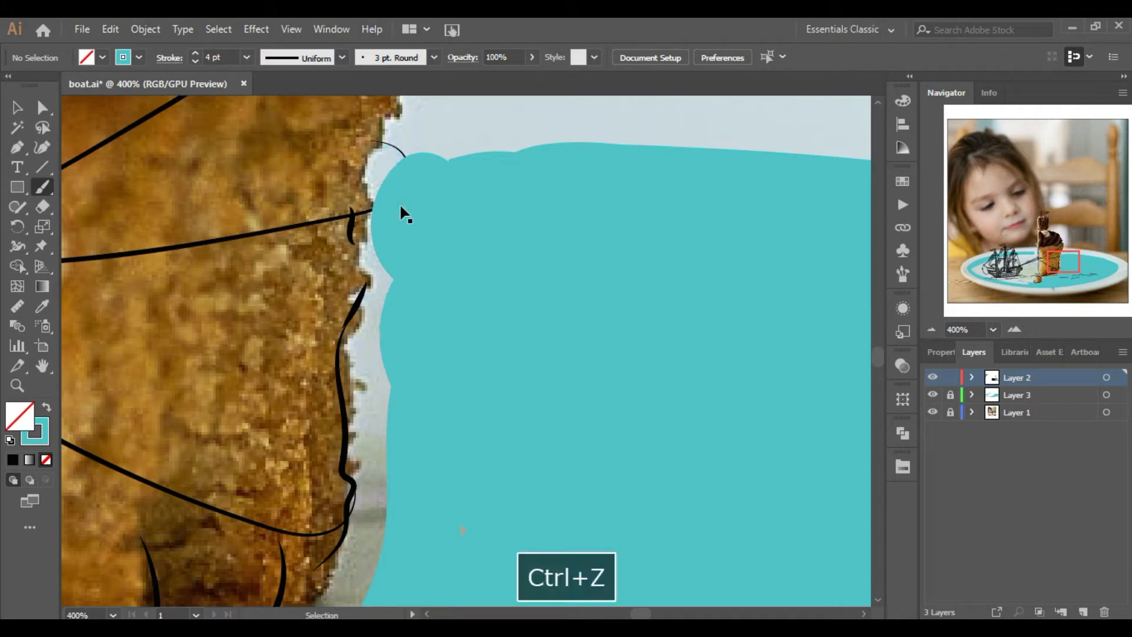
pyautogui.hotkey('ctrl', 'z')
pyautogui.hotkey('ctrl', 'z')
pyautogui.hotkey('ctrl', 'z')
# Lock Layer 2, then unlock and activate Layer 3 for the water
pyautogui.click(950, 377)
pyautogui.click(950, 395)
pyautogui.click(1026, 395)
# Fill the gap between the water and the cupcake's right side with turquoise, following its rough edge with a 1 pt stroke
pyautogui.moveTo(489, 221); pyautogui.dragTo(667, 177)
pyautogui.click(247, 57)
pyautogui.click(270, 129)
pyautogui.moveTo(531, 154)
pyautogui.mouseDown()
pyautogui.moveTo(378, 179)
pyautogui.moveTo(381, 298)
pyautogui.mouseUp()
pyautogui.moveTo(364, 358); pyautogui.dragTo(356, 581)
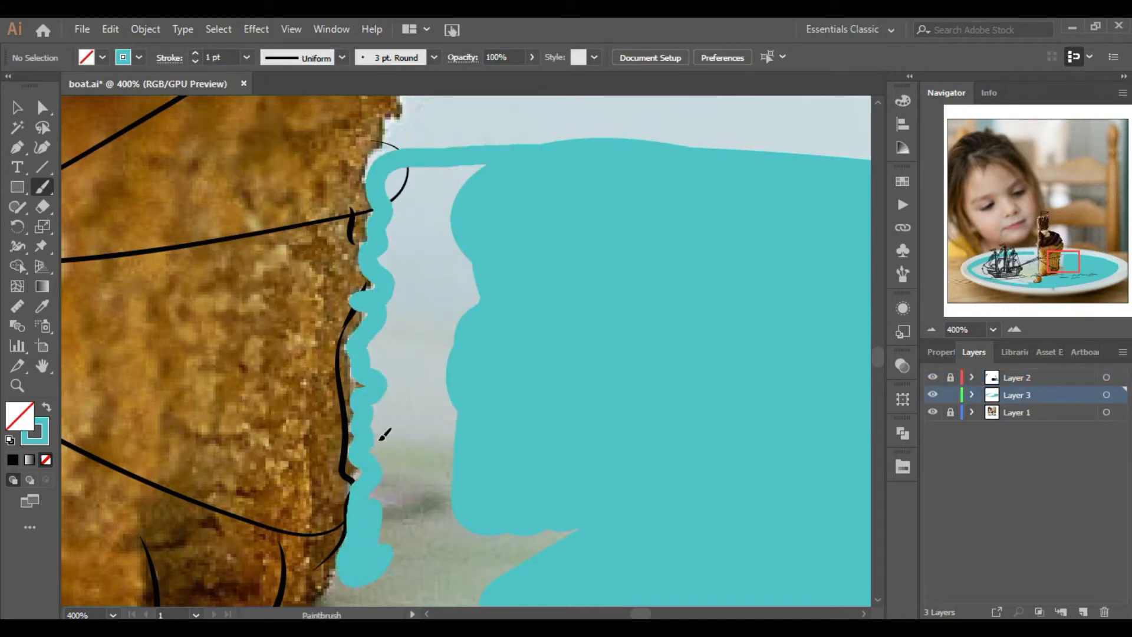
pyautogui.moveTo(398, 192)
pyautogui.mouseDown()
pyautogui.moveTo(413, 224)
pyautogui.moveTo(480, 172)
pyautogui.moveTo(434, 265)
pyautogui.moveTo(451, 254)
pyautogui.mouseUp()
pyautogui.click(1050, 273)
pyautogui.moveTo(1049, 273); pyautogui.dragTo(1056, 268)
pyautogui.moveTo(667, 415)
pyautogui.mouseDown()
pyautogui.moveTo(544, 458)
pyautogui.moveTo(250, 522)
pyautogui.moveTo(217, 560)
pyautogui.moveTo(646, 375)
pyautogui.moveTo(720, 259)
pyautogui.moveTo(645, 450)
pyautogui.moveTo(758, 455)
pyautogui.moveTo(788, 339)
pyautogui.mouseUp()
# Paint turquoise water around the fallen crumb, from the cupcake's base down to the existing water band
pyautogui.click(930, 330)
pyautogui.click(1035, 275)
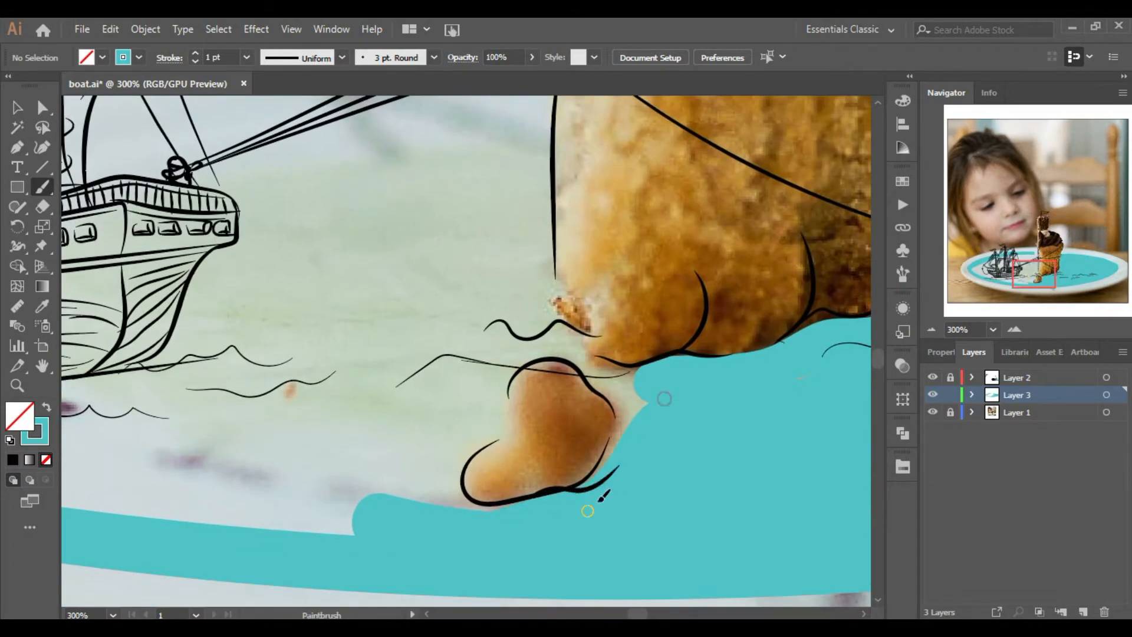
pyautogui.moveTo(651, 403)
pyautogui.mouseDown()
pyautogui.moveTo(430, 417)
pyautogui.moveTo(490, 394)
pyautogui.moveTo(380, 489)
pyautogui.mouseUp()
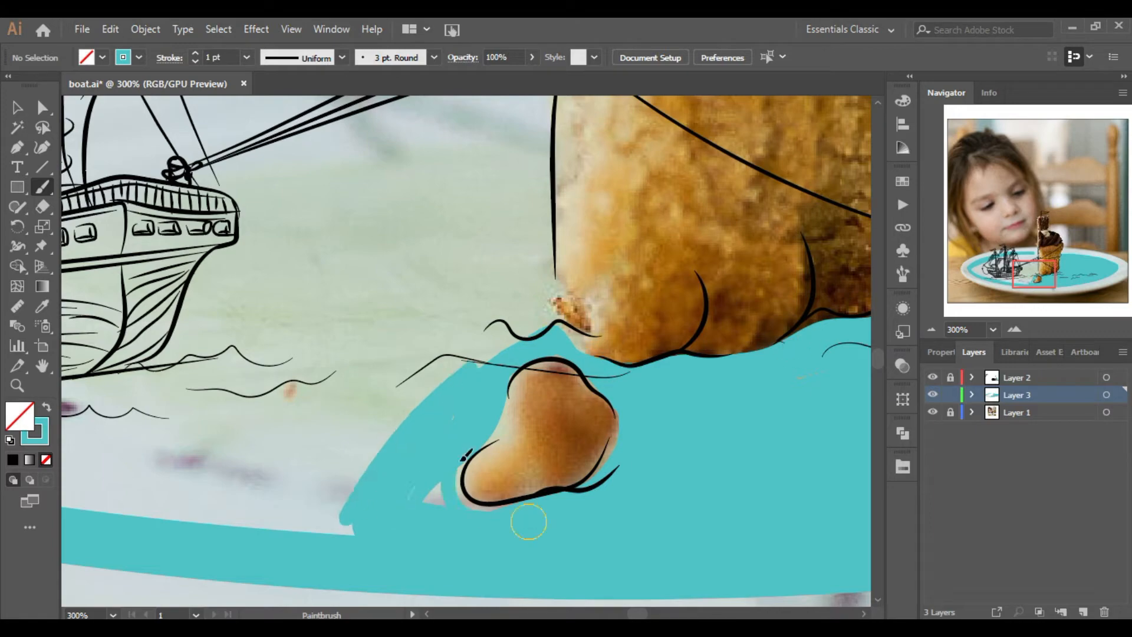
pyautogui.moveTo(480, 359); pyautogui.dragTo(402, 421)
pyautogui.click(930, 332)
pyautogui.click(1125, 76)
pyautogui.click(1118, 105)
pyautogui.click(1124, 76)
pyautogui.click(930, 330)
pyautogui.click(930, 330)
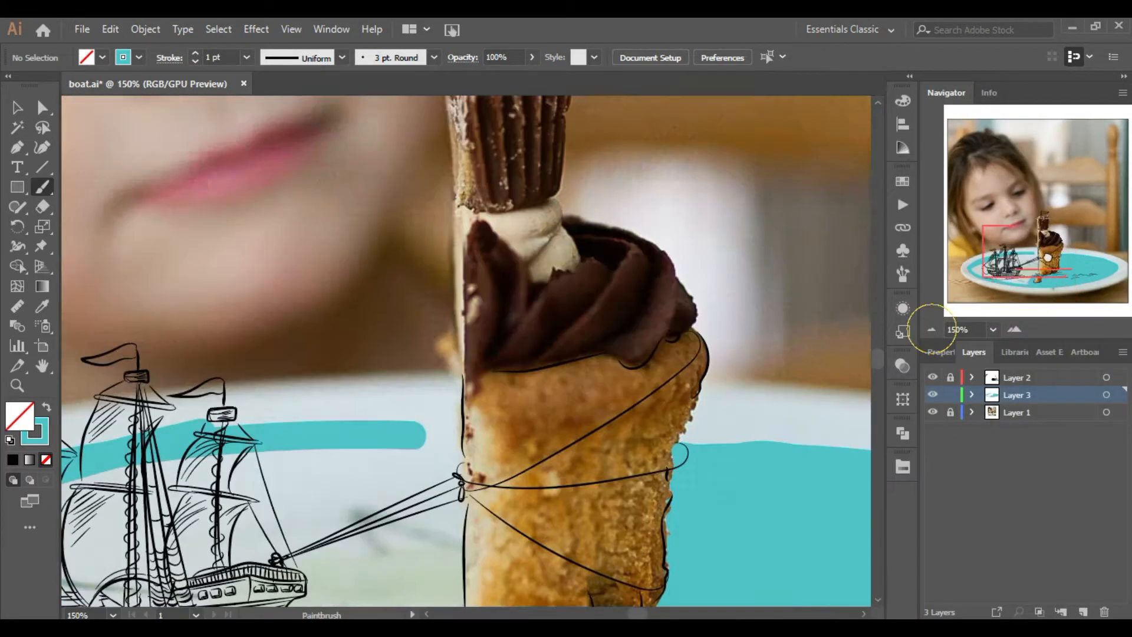
# Paint 3 pt turquoise water from the plate's left end along the underside of the ship's hull toward the crumb
pyautogui.click(999, 270)
pyautogui.moveTo(233, 337); pyautogui.dragTo(274, 268)
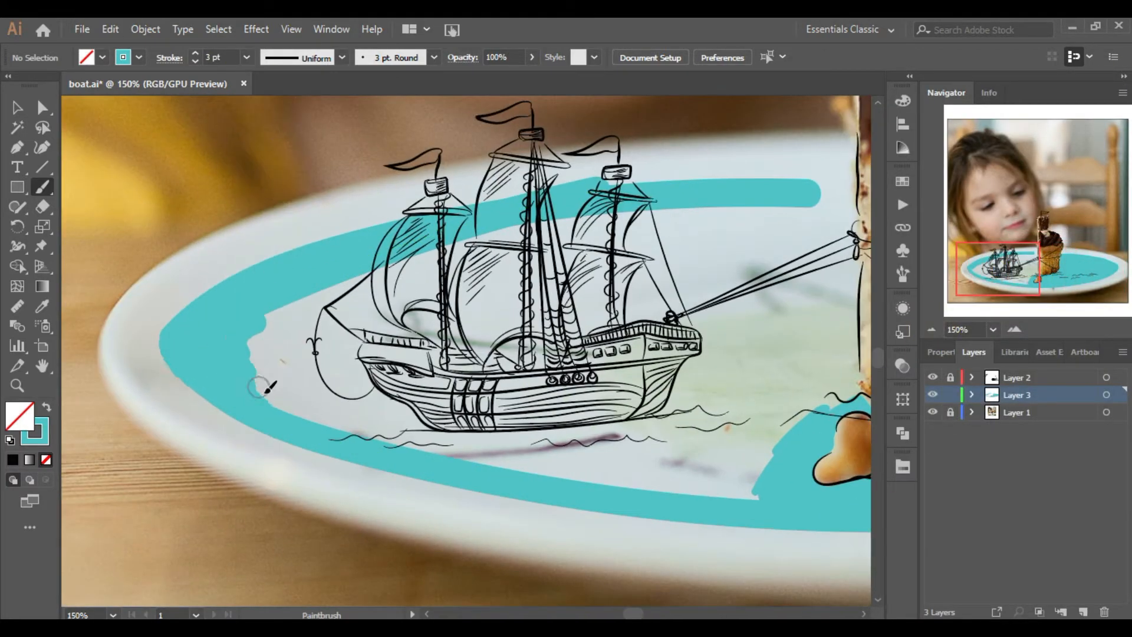
pyautogui.moveTo(433, 454); pyautogui.dragTo(679, 446)
pyautogui.moveTo(375, 440); pyautogui.dragTo(522, 440)
pyautogui.moveTo(512, 439); pyautogui.dragTo(714, 414)
pyautogui.moveTo(555, 466); pyautogui.dragTo(748, 487)
pyautogui.moveTo(634, 460); pyautogui.dragTo(744, 401)
# Fill the area between the ship's stern and the cupcake with turquoise water
pyautogui.moveTo(688, 472); pyautogui.dragTo(794, 378)
pyautogui.moveTo(776, 203); pyautogui.dragTo(768, 407)
pyautogui.moveTo(772, 416)
pyautogui.mouseDown()
pyautogui.moveTo(544, 497)
pyautogui.moveTo(562, 528)
pyautogui.mouseUp()
pyautogui.moveTo(498, 478)
pyautogui.mouseDown()
pyautogui.moveTo(519, 400)
pyautogui.moveTo(597, 431)
pyautogui.moveTo(599, 274)
pyautogui.moveTo(614, 453)
pyautogui.mouseUp()
# Fill the water around the ship's bow, anchor line and foremost sail with turquoise
pyautogui.moveTo(430, 297); pyautogui.dragTo(499, 432)
pyautogui.moveTo(501, 412)
pyautogui.mouseDown()
pyautogui.moveTo(470, 302)
pyautogui.moveTo(512, 365)
pyautogui.mouseUp()
pyautogui.moveTo(330, 407)
pyautogui.mouseDown()
pyautogui.moveTo(708, 310)
pyautogui.moveTo(582, 298)
pyautogui.mouseUp()
pyautogui.moveTo(303, 363)
pyautogui.mouseDown()
pyautogui.moveTo(324, 275)
pyautogui.moveTo(379, 373)
pyautogui.mouseUp()
pyautogui.moveTo(361, 286); pyautogui.dragTo(444, 398)
pyautogui.moveTo(348, 387); pyautogui.dragTo(418, 403)
pyautogui.moveTo(354, 268)
pyautogui.mouseDown()
pyautogui.moveTo(386, 319)
pyautogui.moveTo(430, 233)
pyautogui.mouseUp()
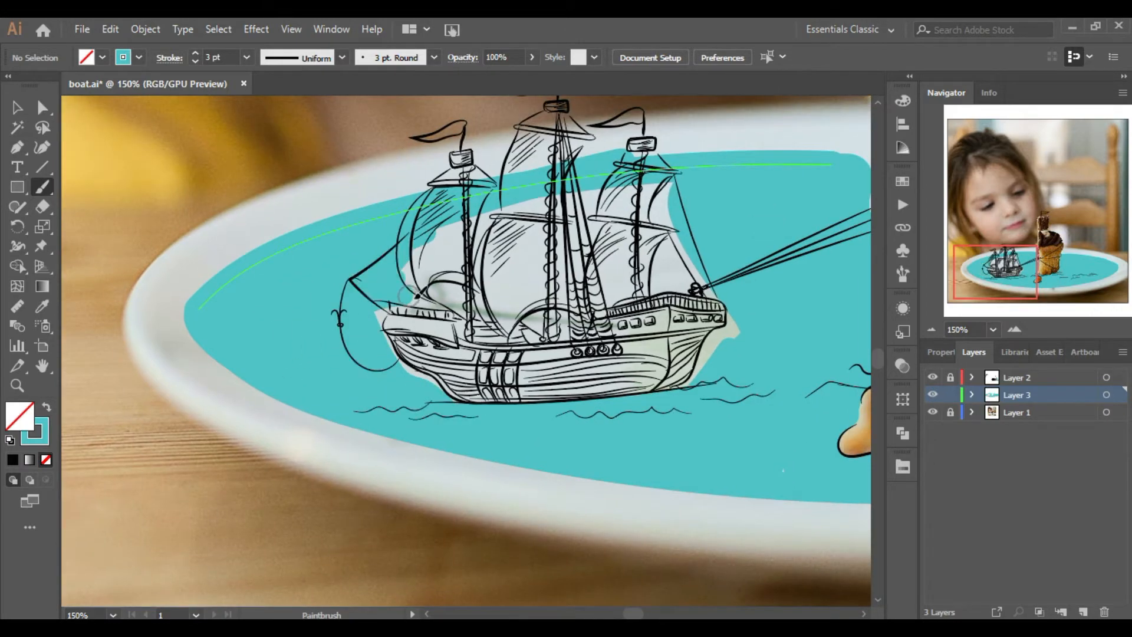
# Paint turquoise close around the hull and stern and into the gaps between the masts and sails
pyautogui.moveTo(493, 214); pyautogui.dragTo(472, 295)
pyautogui.moveTo(407, 289); pyautogui.dragTo(506, 288)
pyautogui.moveTo(401, 360); pyautogui.dragTo(463, 389)
pyautogui.moveTo(463, 402); pyautogui.dragTo(666, 394)
pyautogui.moveTo(732, 323); pyautogui.dragTo(687, 372)
pyautogui.moveTo(669, 189); pyautogui.dragTo(707, 292)
pyautogui.moveTo(661, 195); pyautogui.dragTo(660, 286)
pyautogui.moveTo(602, 189); pyautogui.dragTo(581, 254)
pyautogui.moveTo(546, 204); pyautogui.dragTo(486, 236)
pyautogui.moveTo(524, 330)
pyautogui.mouseDown()
pyautogui.moveTo(544, 319)
pyautogui.moveTo(558, 343)
pyautogui.mouseUp()
pyautogui.moveTo(563, 312); pyautogui.dragTo(575, 333)
# Smooth the far edge of the water behind the ship and beside the cupcake with long 3 pt turquoise strokes
pyautogui.moveTo(318, 220); pyautogui.dragTo(855, 153)
pyautogui.moveTo(236, 274); pyautogui.dragTo(320, 236)
pyautogui.click(932, 330)
pyautogui.click(932, 330)
pyautogui.click(932, 330)
pyautogui.click(1014, 330)
pyautogui.click(1015, 329)
pyautogui.moveTo(654, 305); pyautogui.dragTo(468, 327)
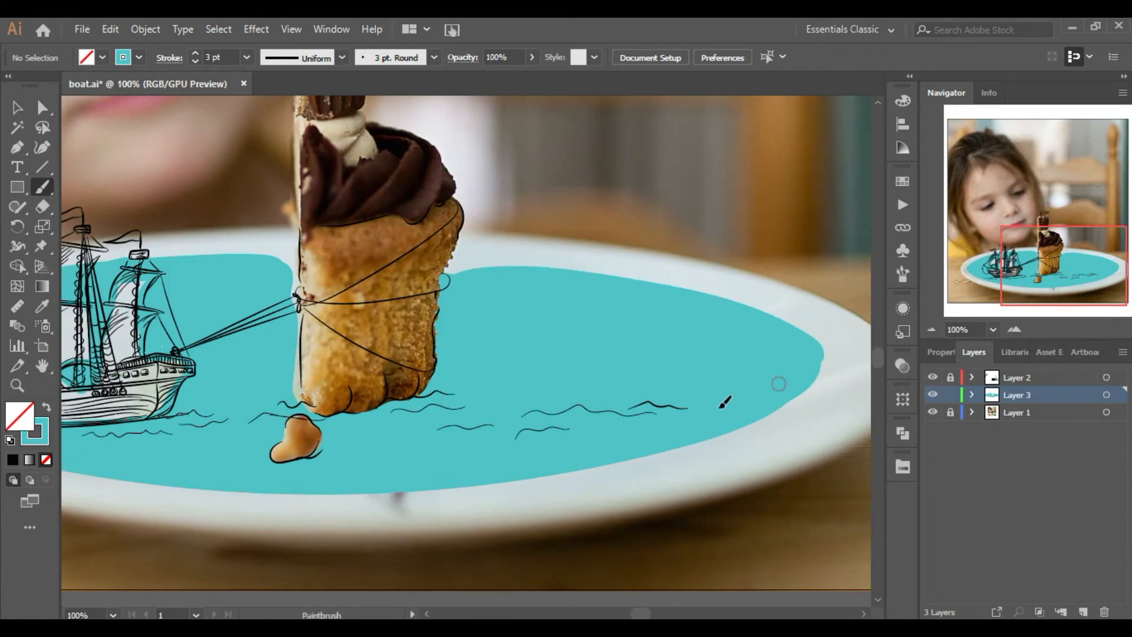
# Close the remaining gaps along both sides of the cupcake with 1 pt turquoise strokes
pyautogui.scroll(2, 221, 292)
pyautogui.click(248, 58)
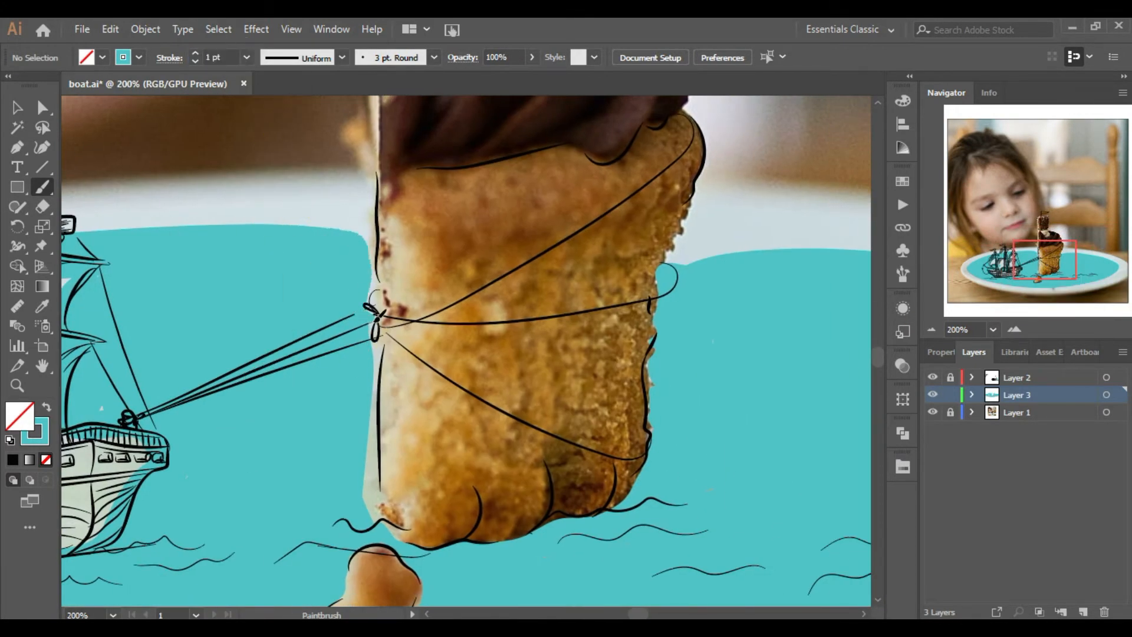
pyautogui.hotkey('ctrl', 'z')
pyautogui.hotkey('ctrl', '+')
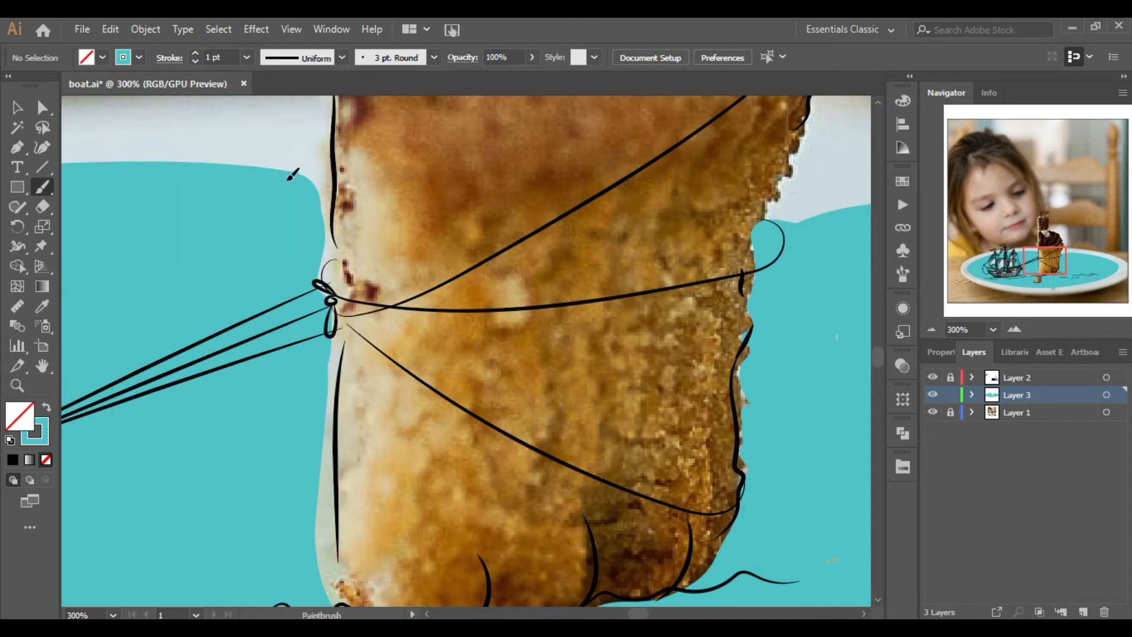
pyautogui.moveTo(324, 411); pyautogui.dragTo(321, 594)
pyautogui.click(1042, 271)
pyautogui.moveTo(395, 276); pyautogui.dragTo(394, 407)
pyautogui.moveTo(395, 342); pyautogui.dragTo(391, 112)
pyautogui.hotkey('ctrl', '-')
pyautogui.click(1063, 255)
pyautogui.moveTo(446, 346); pyautogui.dragTo(472, 339)
# Even out the water's far edge where it meets the right side of the cupcake
pyautogui.doubleClick(930, 330)
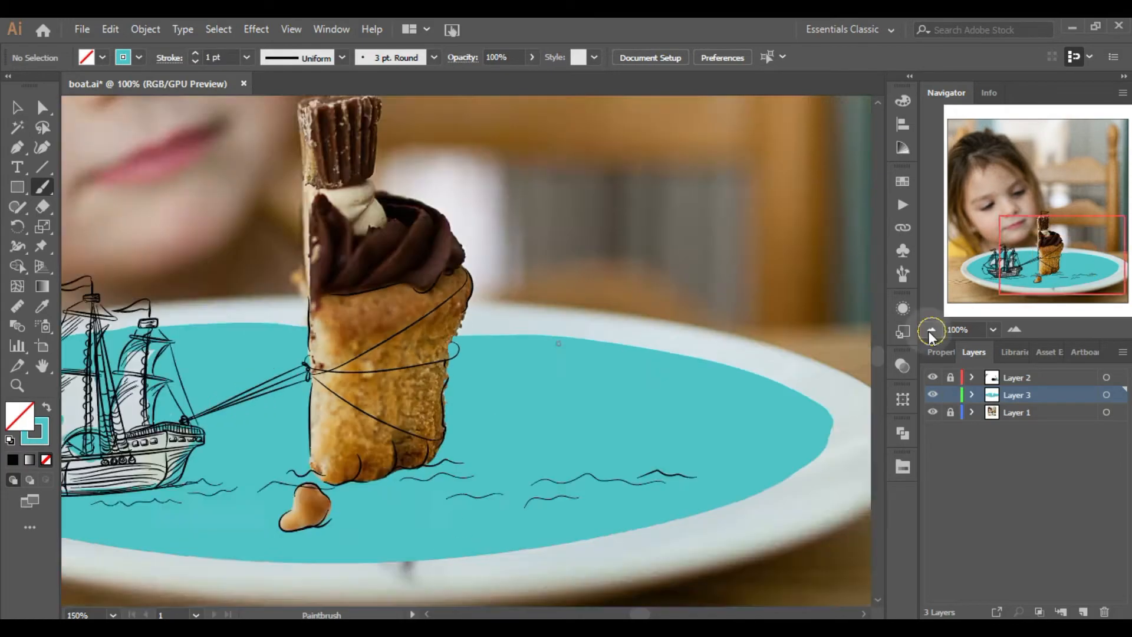
pyautogui.click(930, 331)
pyautogui.click(1040, 265)
pyautogui.click(1025, 266)
pyautogui.doubleClick(1016, 330)
pyautogui.click(1056, 260)
pyautogui.moveTo(512, 278); pyautogui.dragTo(616, 280)
pyautogui.tripleClick(928, 330)
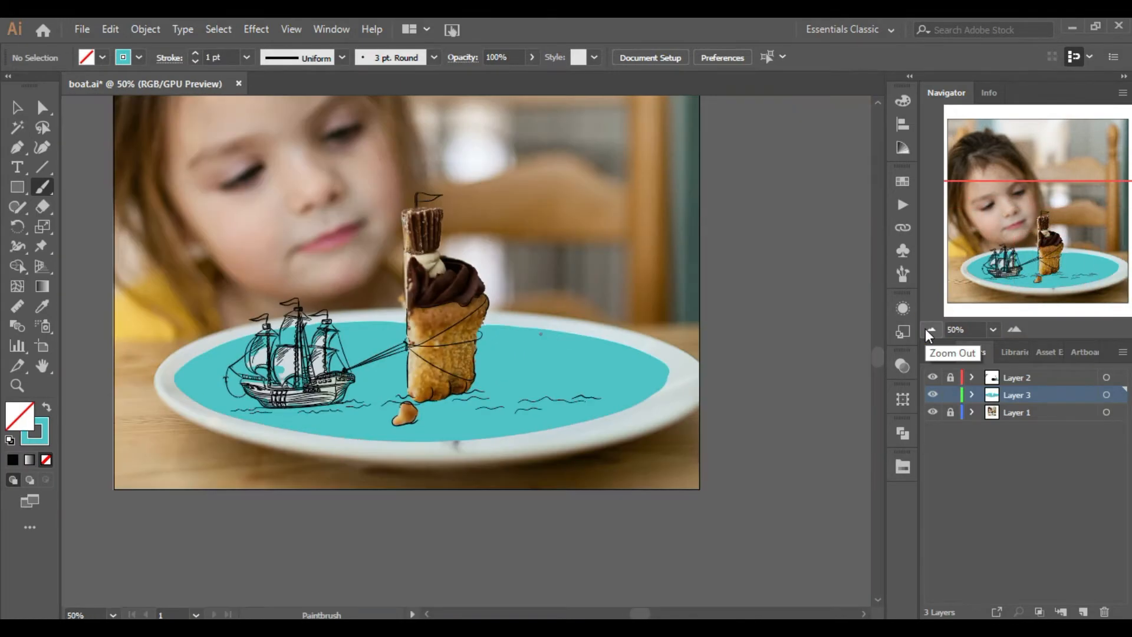
# Paint 1 pt turquoise strokes along the cupcake's base so that it sits in the water
pyautogui.tripleClick(1016, 329)
pyautogui.click(1052, 276)
pyautogui.moveTo(358, 342); pyautogui.dragTo(447, 335)
pyautogui.moveTo(405, 337); pyautogui.dragTo(473, 328)
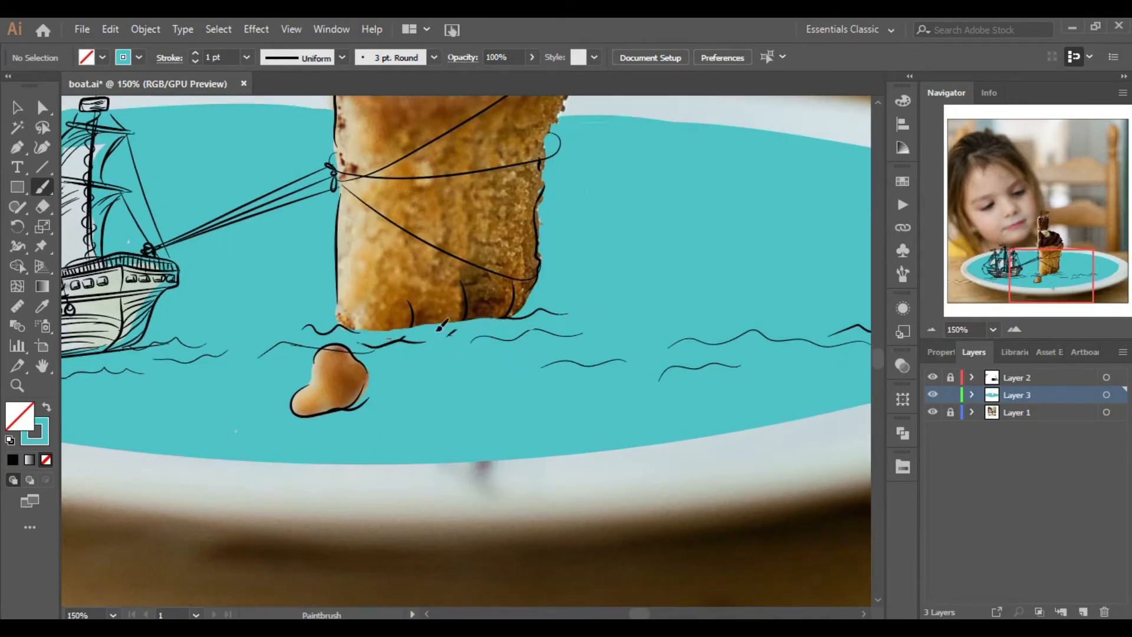
pyautogui.doubleClick(932, 329)
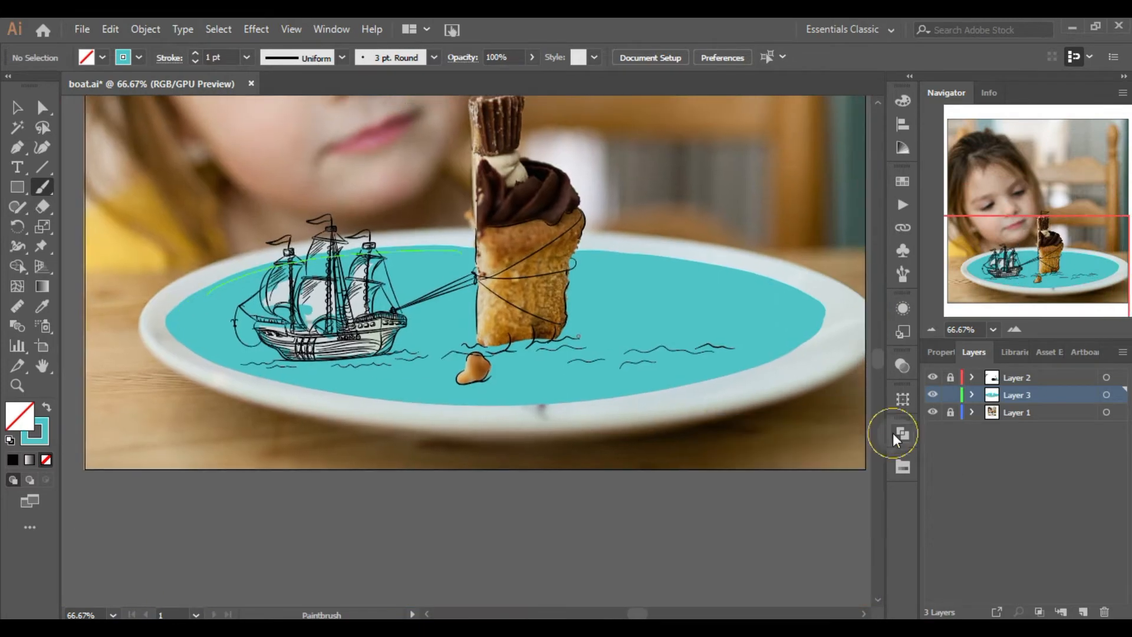
# Set the stroke to the bright blue from the Beach swatches and undo the test stroke on the water
pyautogui.click(900, 433)
pyautogui.click(716, 514)
pyautogui.moveTo(639, 287); pyautogui.dragTo(753, 297)
pyautogui.click(716, 514)
pyautogui.click(47, 407)
pyautogui.moveTo(639, 287); pyautogui.dragTo(754, 298)
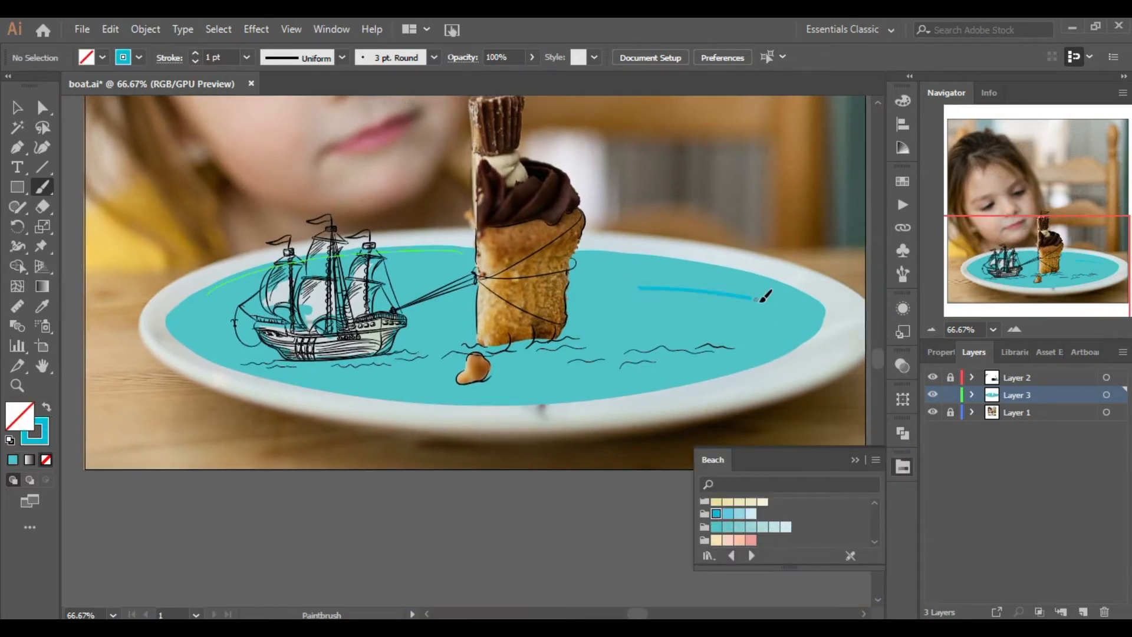
pyautogui.hotkey('ctrl', 'z')
# Shade the ripple lines around the cupcake, the ship and the crumb with 1 pt bright blue strokes
pyautogui.doubleClick(1015, 330)
pyautogui.moveTo(461, 340); pyautogui.dragTo(700, 323)
pyautogui.click(1002, 273)
pyautogui.moveTo(302, 403); pyautogui.dragTo(656, 388)
pyautogui.moveTo(355, 410); pyautogui.dragTo(466, 406)
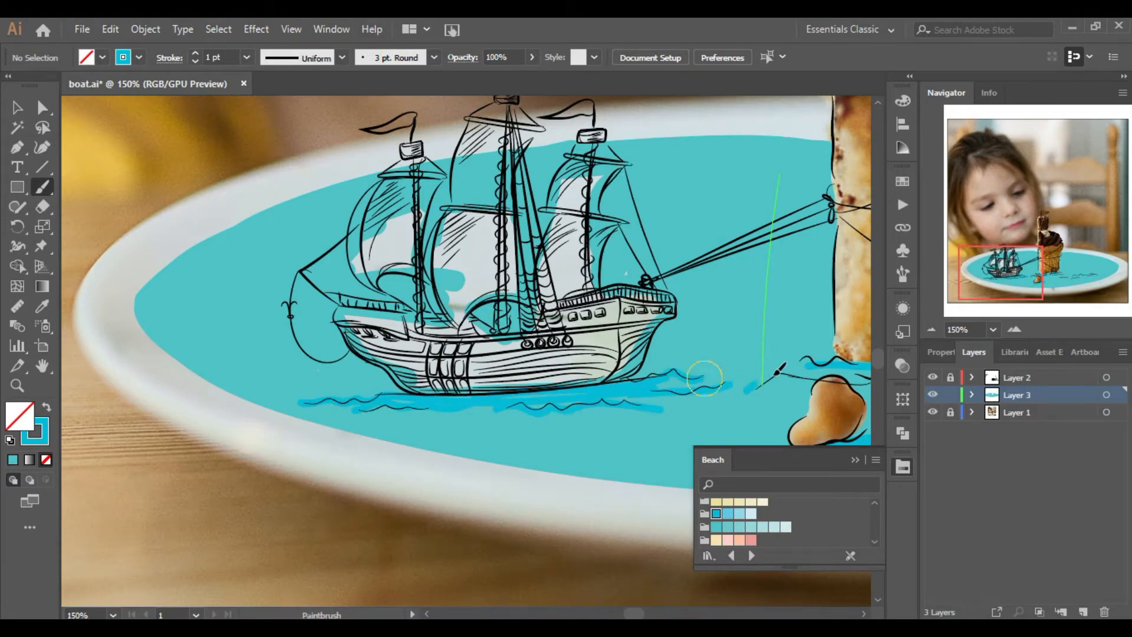
pyautogui.moveTo(776, 375); pyautogui.dragTo(805, 376)
pyautogui.moveTo(1001, 273); pyautogui.dragTo(1054, 279)
pyautogui.moveTo(450, 321); pyautogui.dragTo(573, 304)
# Outline the water's far rim on the plate with a bright blue stroke
pyautogui.click(932, 329)
pyautogui.click(931, 329)
pyautogui.click(1015, 330)
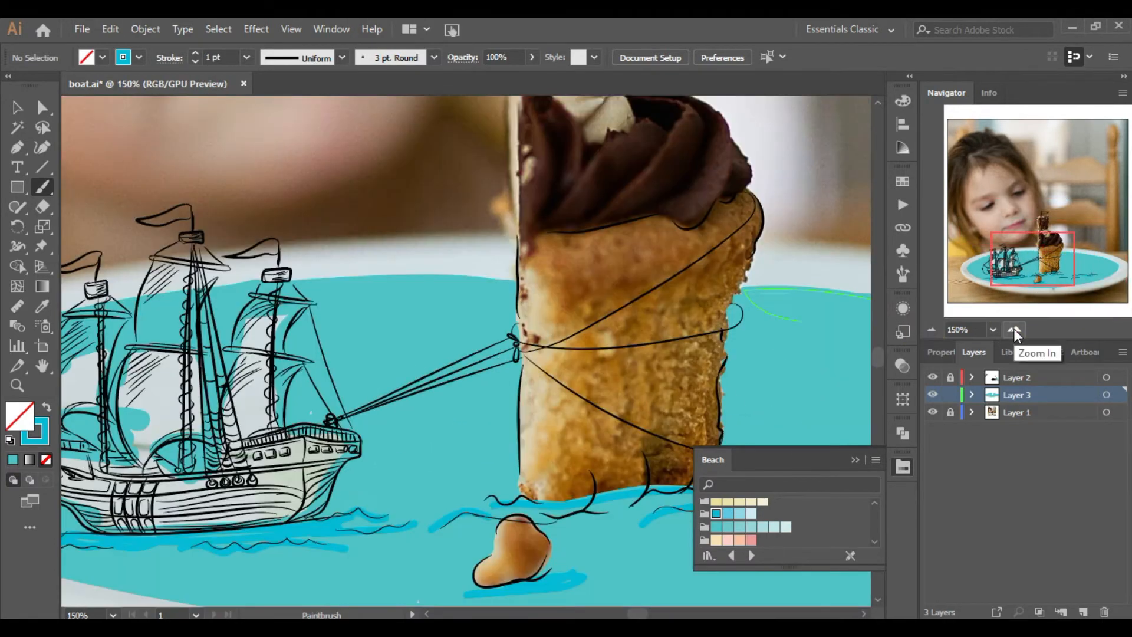
pyautogui.click(932, 329)
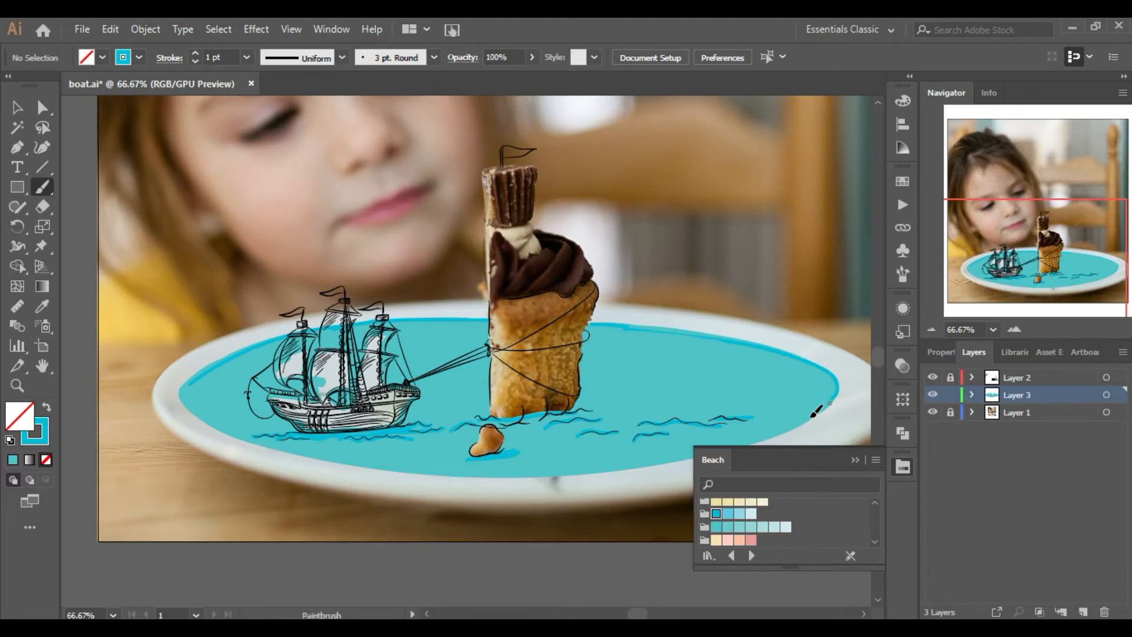
# Reduce the brush opacity to 24% and layer translucent 3 pt blue strokes across the water
pyautogui.click(532, 57)
pyautogui.moveTo(567, 77); pyautogui.dragTo(489, 77)
pyautogui.moveTo(727, 355)
pyautogui.mouseDown()
pyautogui.moveTo(614, 351)
pyautogui.moveTo(782, 378)
pyautogui.moveTo(608, 422)
pyautogui.moveTo(652, 373)
pyautogui.moveTo(614, 360)
pyautogui.mouseUp()
pyautogui.moveTo(469, 333); pyautogui.dragTo(221, 384)
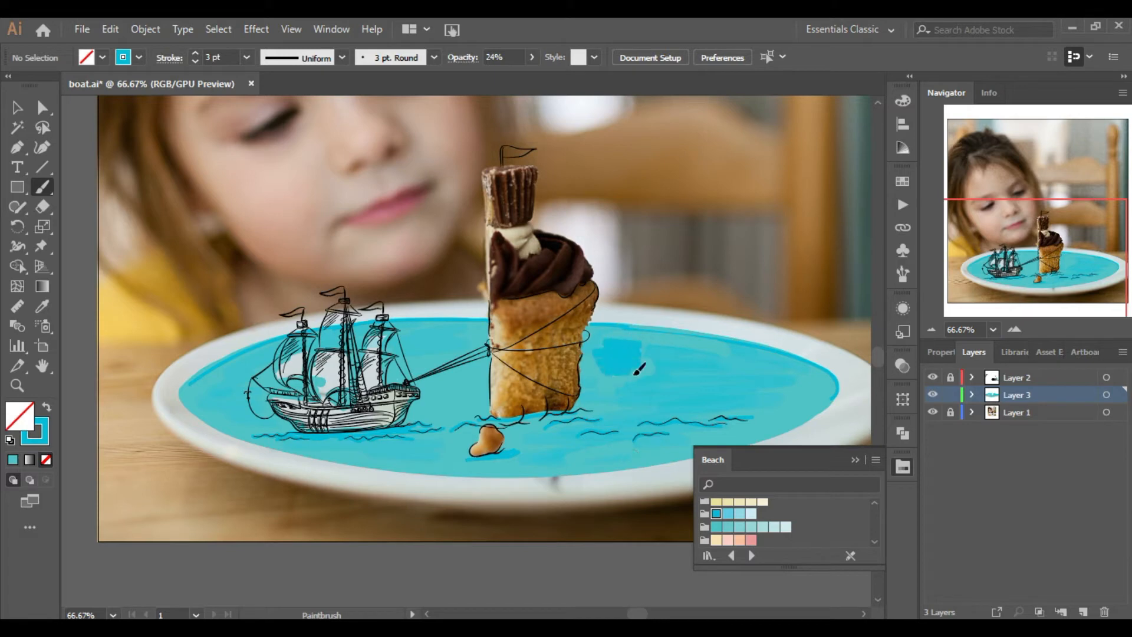
pyautogui.moveTo(754, 365); pyautogui.dragTo(823, 380)
pyautogui.moveTo(622, 433); pyautogui.dragTo(694, 425)
pyautogui.moveTo(433, 470); pyautogui.dragTo(646, 455)
pyautogui.moveTo(479, 471); pyautogui.dragTo(404, 466)
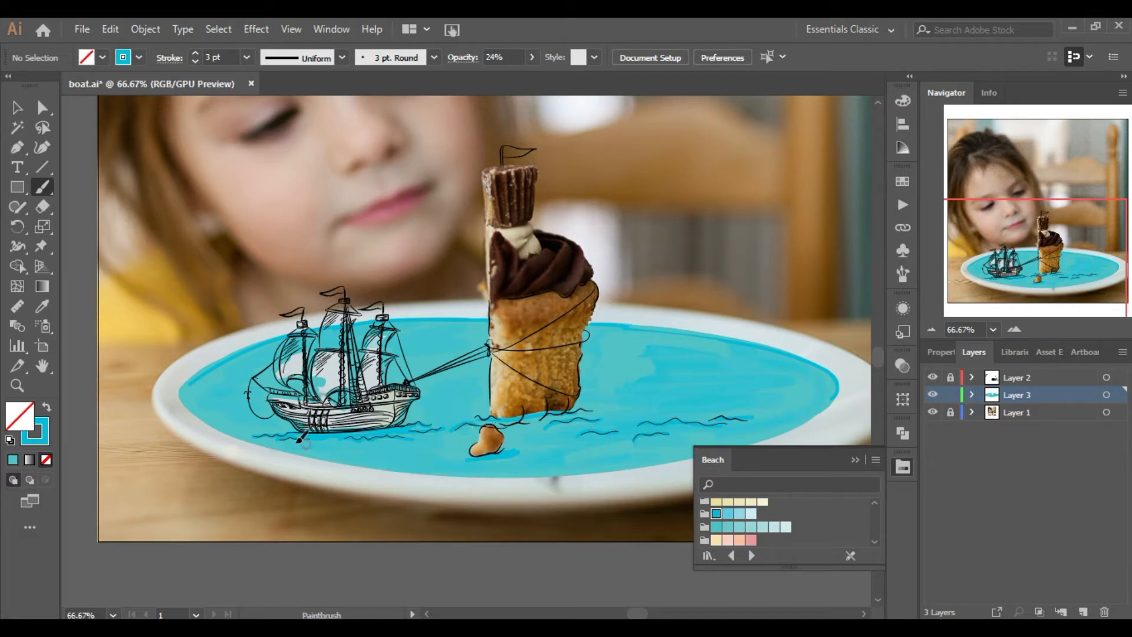
# Zoom in on the ship and enlarge the Beach swatch library to show its brown and orange colour groups
pyautogui.moveTo(918, 330); pyautogui.dragTo(928, 331)
pyautogui.doubleClick(942, 330)
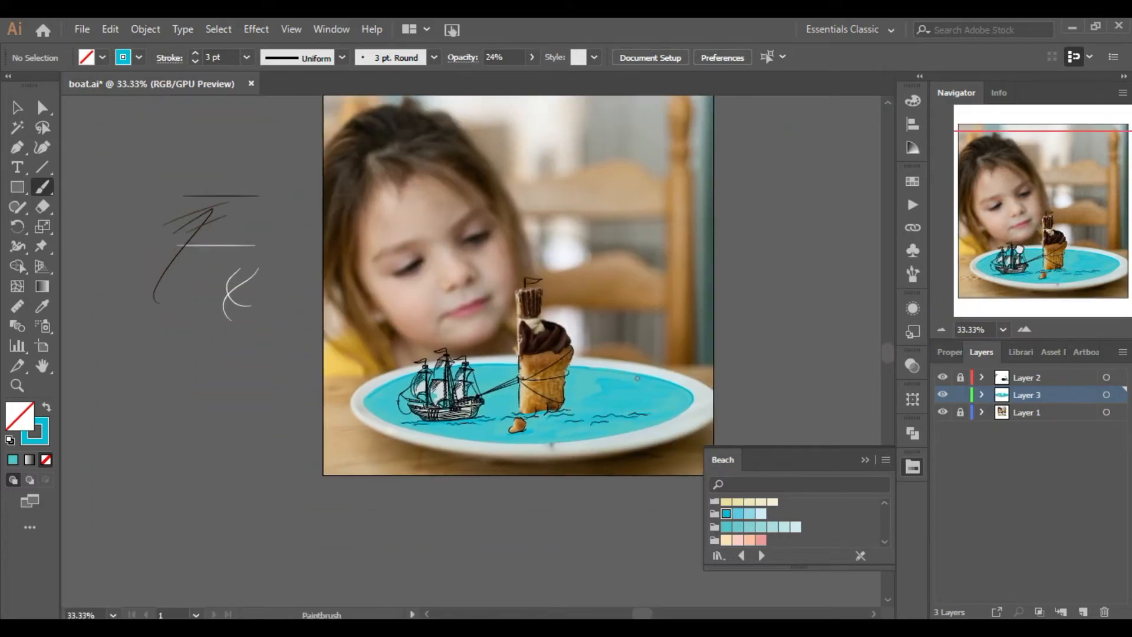
pyautogui.moveTo(1036, 229); pyautogui.dragTo(1010, 257)
pyautogui.click(1025, 329)
pyautogui.click(1025, 330)
pyautogui.click(1025, 330)
pyautogui.click(1025, 330)
pyautogui.click(1025, 330)
pyautogui.click(761, 540)
pyautogui.moveTo(725, 459); pyautogui.dragTo(716, 402)
pyautogui.moveTo(797, 510); pyautogui.dragTo(796, 599)
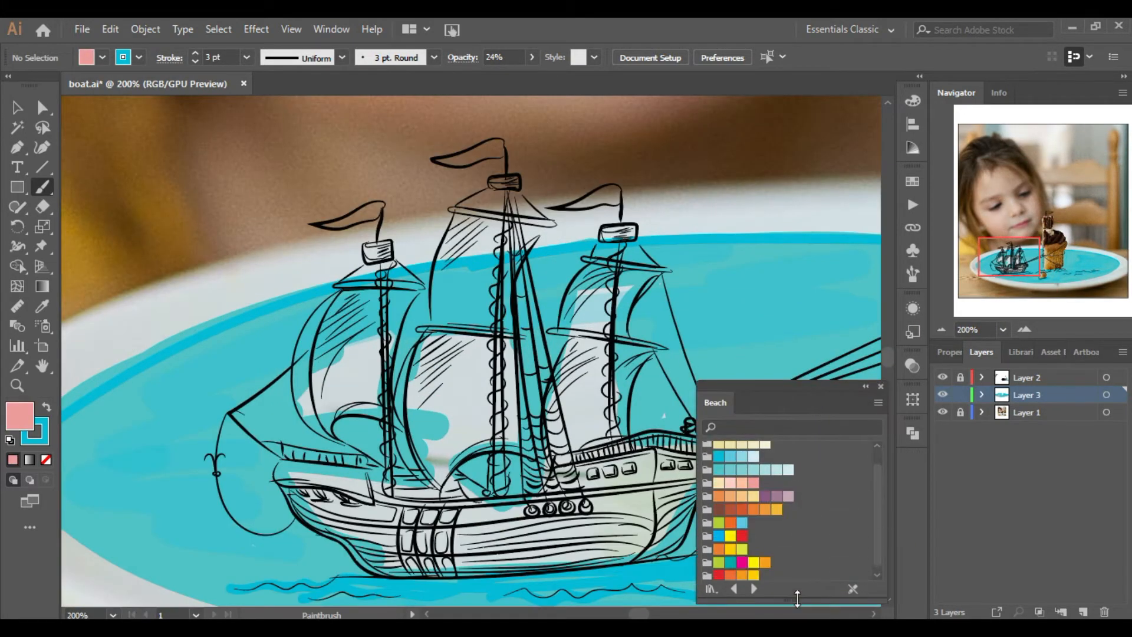
pyautogui.click(719, 509)
pyautogui.moveTo(787, 395); pyautogui.dragTo(808, 391)
# Set the stroke to reddish brown from the Beach library at 100% opacity and undo the test strokes
pyautogui.click(751, 505)
pyautogui.click(47, 408)
pyautogui.moveTo(494, 547); pyautogui.dragTo(563, 543)
pyautogui.hotkey('ctrl', 'z')
pyautogui.click(533, 57)
pyautogui.moveTo(479, 76); pyautogui.dragTo(560, 77)
pyautogui.moveTo(354, 206); pyautogui.dragTo(283, 229)
pyautogui.hotkey('ctrl', 'z')
# Set the stroke weight to 1 pt and paint the ship's middle hull planks reddish brown
pyautogui.click(246, 57)
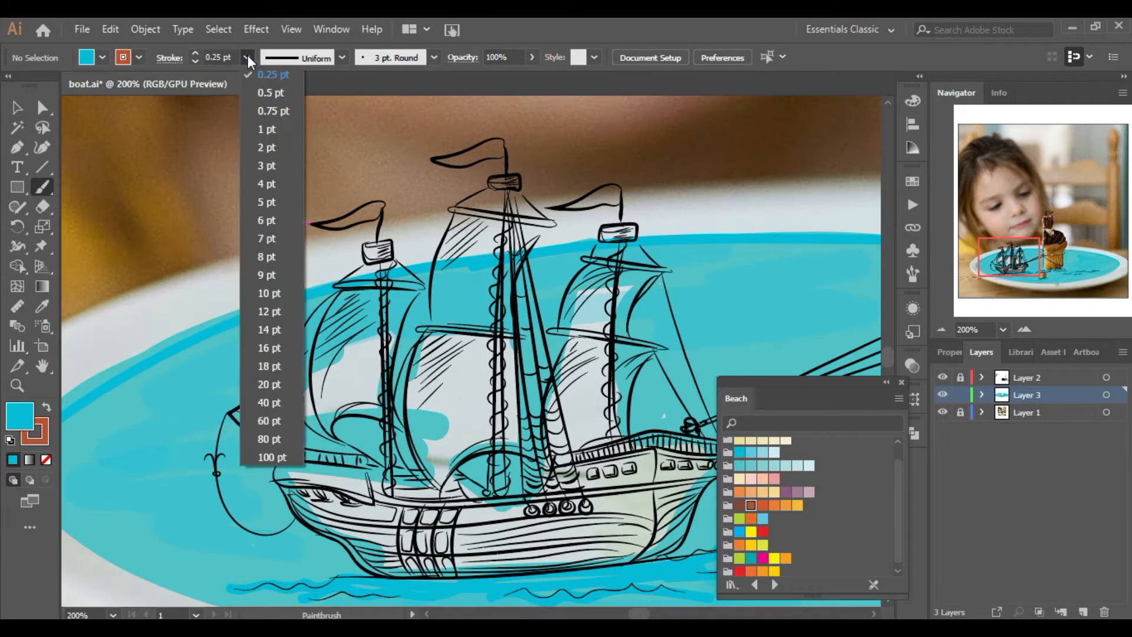
pyautogui.click(260, 116)
pyautogui.moveTo(494, 540); pyautogui.dragTo(599, 549)
pyautogui.doubleClick(942, 330)
pyautogui.moveTo(1009, 258)
pyautogui.mouseDown()
pyautogui.moveTo(1058, 281)
pyautogui.moveTo(1005, 270)
pyautogui.mouseUp()
pyautogui.click(1024, 330)
pyautogui.click(1024, 329)
pyautogui.click(1024, 329)
pyautogui.moveTo(649, 341)
pyautogui.mouseDown()
pyautogui.moveTo(577, 355)
pyautogui.moveTo(688, 384)
pyautogui.mouseUp()
pyautogui.moveTo(638, 333); pyautogui.dragTo(796, 324)
pyautogui.click(1018, 273)
pyautogui.moveTo(365, 361); pyautogui.dragTo(574, 338)
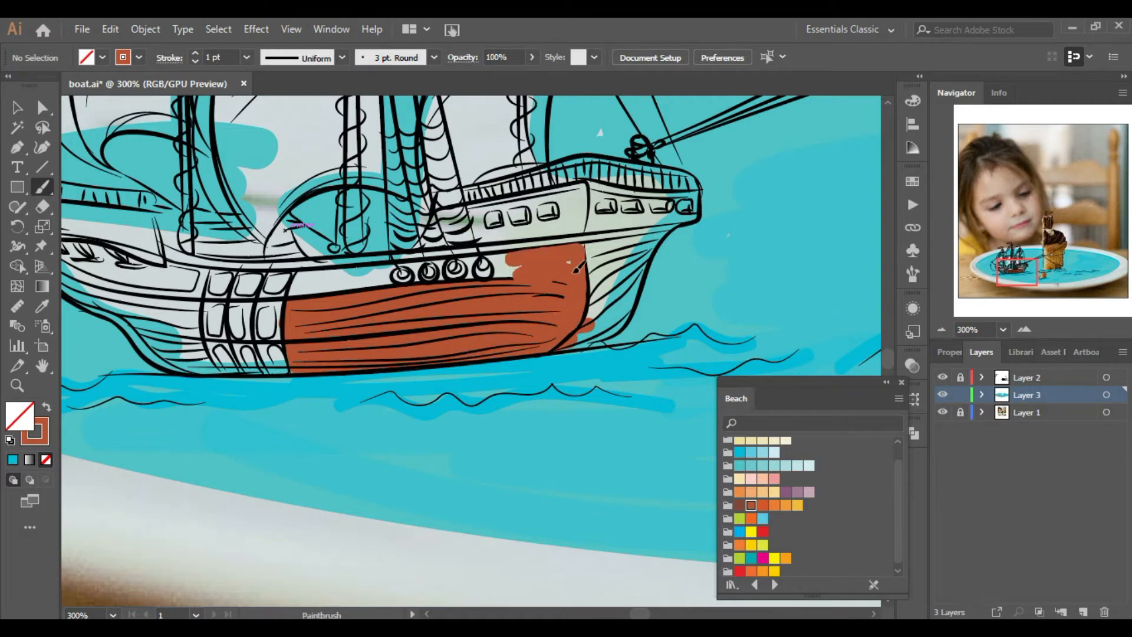
# Paint the angled stern panel dark brown using the Beach library's darkest brown
pyautogui.click(730, 506)
pyautogui.click(741, 506)
pyautogui.click(47, 407)
pyautogui.moveTo(603, 309)
pyautogui.mouseDown()
pyautogui.moveTo(614, 252)
pyautogui.moveTo(596, 283)
pyautogui.moveTo(626, 275)
pyautogui.mouseUp()
pyautogui.hotkey('ctrl', '+')
pyautogui.hotkey('ctrl', '+')
# Paint bright blue water along the stern's lower edge to cover the brown spilling past the outline
pyautogui.click(740, 453)
pyautogui.hotkey('ctrl', 'z')
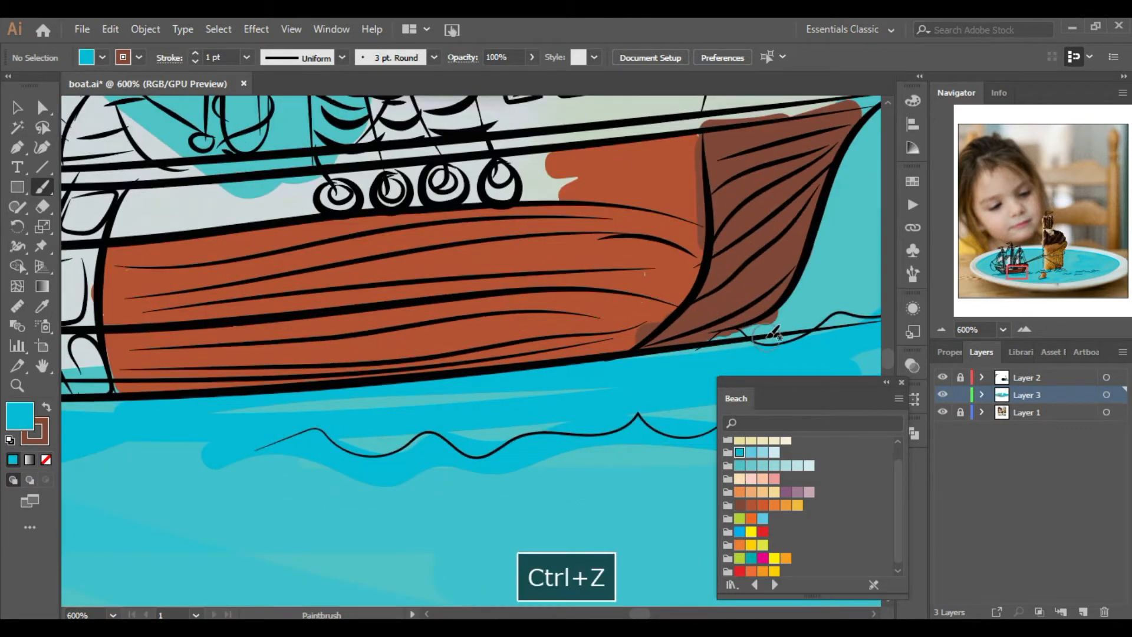
pyautogui.click(47, 407)
pyautogui.moveTo(686, 360)
pyautogui.mouseDown()
pyautogui.moveTo(793, 318)
pyautogui.moveTo(816, 284)
pyautogui.mouseUp()
pyautogui.moveTo(681, 363); pyautogui.dragTo(728, 348)
pyautogui.click(942, 329)
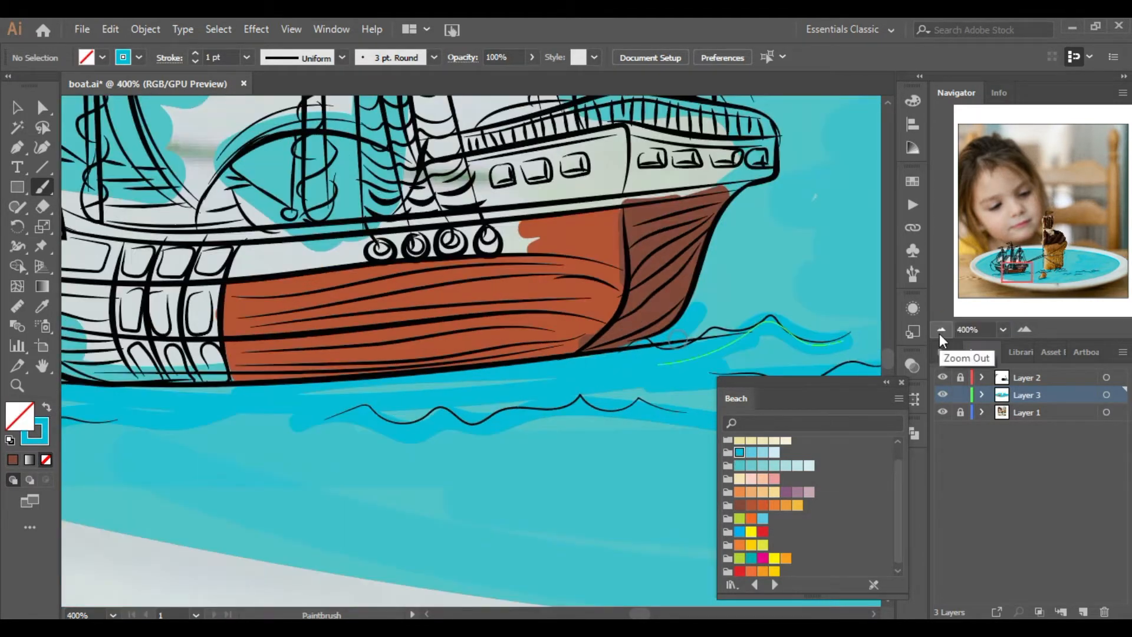
# Fill the band above the hull planks with burnt orange from the Beach library, including around the round rigging blocks
pyautogui.click(763, 505)
pyautogui.doubleClick(43, 426)
pyautogui.click(674, 384)
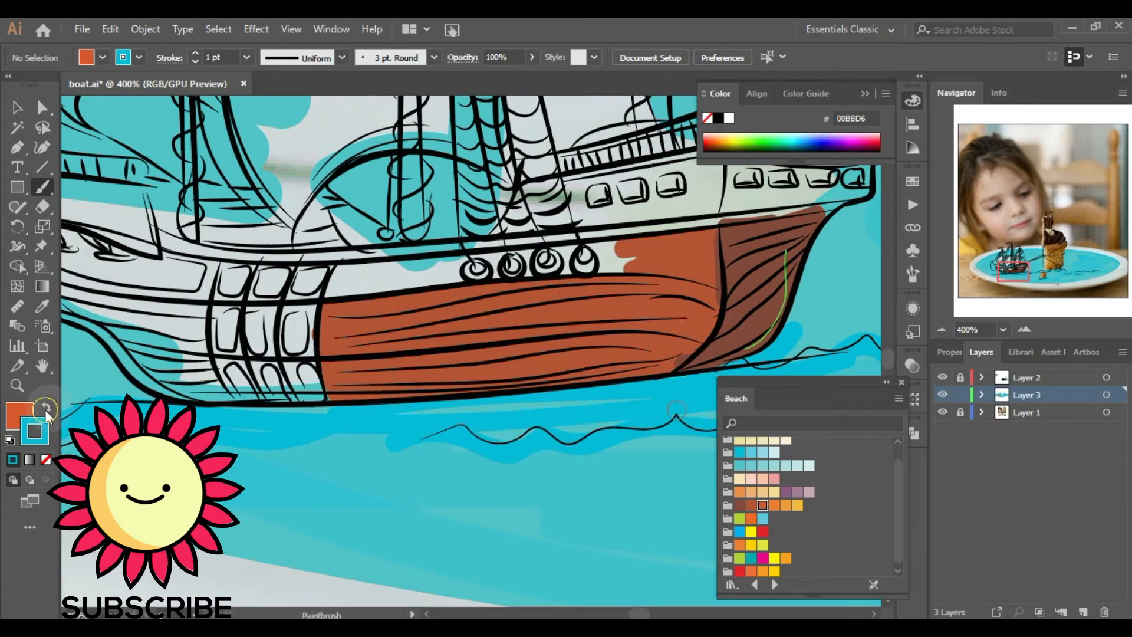
pyautogui.click(762, 505)
pyautogui.moveTo(348, 286); pyautogui.dragTo(440, 269)
pyautogui.click(1025, 330)
pyautogui.click(1024, 330)
pyautogui.click(1017, 267)
pyautogui.moveTo(548, 315)
pyautogui.mouseDown()
pyautogui.moveTo(236, 337)
pyautogui.moveTo(548, 312)
pyautogui.mouseUp()
pyautogui.moveTo(230, 372); pyautogui.dragTo(365, 348)
pyautogui.moveTo(566, 336)
pyautogui.mouseDown()
pyautogui.moveTo(729, 310)
pyautogui.moveTo(681, 360)
pyautogui.mouseUp()
pyautogui.click(510, 334)
pyautogui.click(295, 349)
# Colour the four round rigging blocks on the hull dark brown and undo the last stray stroke
pyautogui.click(739, 505)
pyautogui.tripleClick(1024, 330)
pyautogui.click(624, 223)
pyautogui.click(406, 243)
pyautogui.click(192, 283)
pyautogui.doubleClick(942, 329)
pyautogui.click(941, 330)
pyautogui.hotkey('ctrl', 'z')
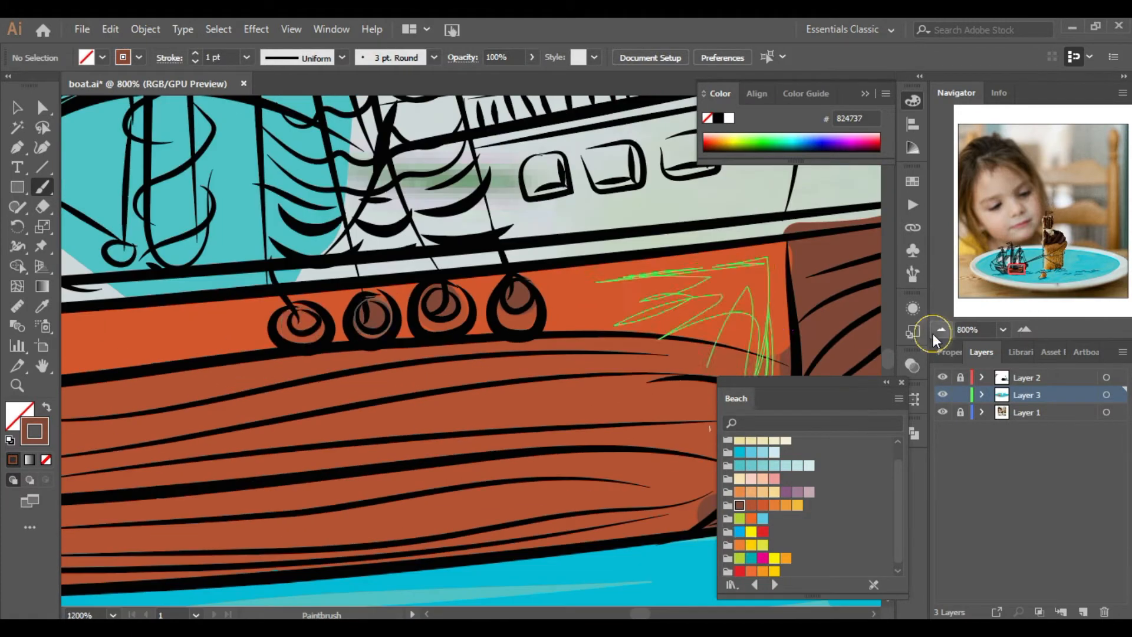
# Set the stroke weight to 0.75 pt and fill the stern panel's remaining edges with dark brown
pyautogui.click(1012, 268)
pyautogui.tripleClick(1025, 330)
pyautogui.click(246, 57)
pyautogui.click(271, 111)
pyautogui.tripleClick(942, 330)
pyautogui.click(1016, 270)
pyautogui.moveTo(1015, 270); pyautogui.dragTo(1021, 269)
pyautogui.moveTo(590, 254); pyautogui.dragTo(771, 227)
pyautogui.moveTo(761, 248); pyautogui.dragTo(666, 490)
# Clean up the boundary between hull planks and stern with reddish brown, and touch up the stern's upper edge in dark brown
pyautogui.moveTo(501, 525); pyautogui.dragTo(584, 384)
pyautogui.moveTo(584, 383); pyautogui.dragTo(592, 278)
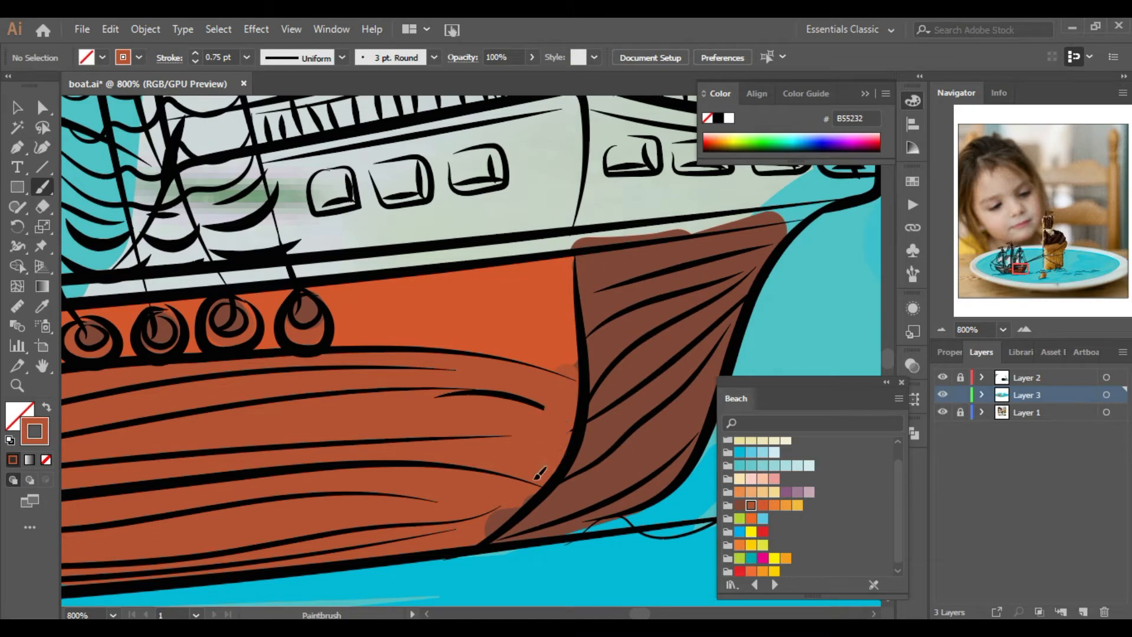
pyautogui.moveTo(571, 374); pyautogui.dragTo(578, 365)
pyautogui.click(740, 505)
pyautogui.moveTo(618, 243)
pyautogui.mouseDown()
pyautogui.moveTo(827, 204)
pyautogui.moveTo(765, 265)
pyautogui.mouseUp()
# Paint the narrow rail strip along the top of the hull dark brown with a 0.25 pt stroke
pyautogui.click(246, 57)
pyautogui.click(271, 75)
pyautogui.moveTo(425, 263)
pyautogui.mouseDown()
pyautogui.moveTo(603, 245)
pyautogui.moveTo(422, 256)
pyautogui.mouseUp()
pyautogui.click(941, 330)
pyautogui.moveTo(1021, 269); pyautogui.dragTo(1017, 269)
pyautogui.moveTo(601, 289)
pyautogui.mouseDown()
pyautogui.moveTo(382, 312)
pyautogui.moveTo(600, 289)
pyautogui.mouseUp()
pyautogui.moveTo(1017, 269); pyautogui.dragTo(1008, 269)
pyautogui.moveTo(697, 318); pyautogui.dragTo(496, 332)
pyautogui.moveTo(664, 318)
pyautogui.mouseDown()
pyautogui.moveTo(808, 306)
pyautogui.moveTo(280, 311)
pyautogui.mouseUp()
pyautogui.moveTo(546, 324)
pyautogui.mouseDown()
pyautogui.moveTo(289, 298)
pyautogui.moveTo(619, 319)
pyautogui.mouseUp()
# Paint the framed window section of the hull bright orange (F36C36) with the 10 pt round brush at 0.25 pt
pyautogui.click(752, 518)
pyautogui.click(751, 571)
pyautogui.moveTo(465, 373)
pyautogui.mouseDown()
pyautogui.moveTo(451, 479)
pyautogui.moveTo(485, 525)
pyautogui.mouseUp()
pyautogui.click(412, 57)
pyautogui.click(366, 94)
pyautogui.moveTo(436, 487)
pyautogui.mouseDown()
pyautogui.moveTo(378, 449)
pyautogui.moveTo(383, 496)
pyautogui.mouseUp()
pyautogui.moveTo(445, 395)
pyautogui.mouseDown()
pyautogui.moveTo(512, 378)
pyautogui.moveTo(372, 371)
pyautogui.moveTo(369, 384)
pyautogui.mouseUp()
pyautogui.moveTo(513, 407)
pyautogui.mouseDown()
pyautogui.moveTo(540, 351)
pyautogui.moveTo(528, 378)
pyautogui.mouseUp()
pyautogui.moveTo(451, 473)
pyautogui.mouseDown()
pyautogui.moveTo(491, 540)
pyautogui.moveTo(501, 466)
pyautogui.mouseUp()
# Fill the nine window panels inside the orange frame section with reddish brown
pyautogui.click(941, 330)
pyautogui.click(941, 330)
pyautogui.click(941, 329)
pyautogui.moveTo(457, 356); pyautogui.dragTo(514, 437)
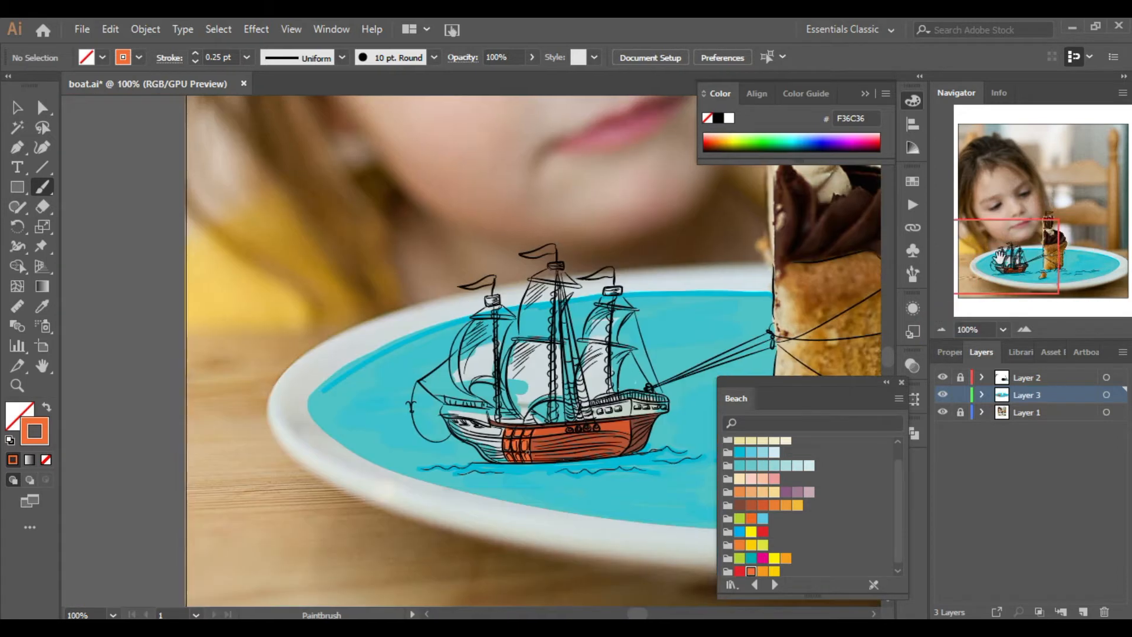
pyautogui.scroll(5, 514, 452)
pyautogui.click(750, 505)
pyautogui.moveTo(595, 322); pyautogui.dragTo(596, 442)
pyautogui.moveTo(552, 339); pyautogui.dragTo(549, 386)
pyautogui.moveTo(506, 418); pyautogui.dragTo(522, 463)
pyautogui.moveTo(453, 416); pyautogui.dragTo(484, 463)
pyautogui.moveTo(452, 335); pyautogui.dragTo(443, 383)
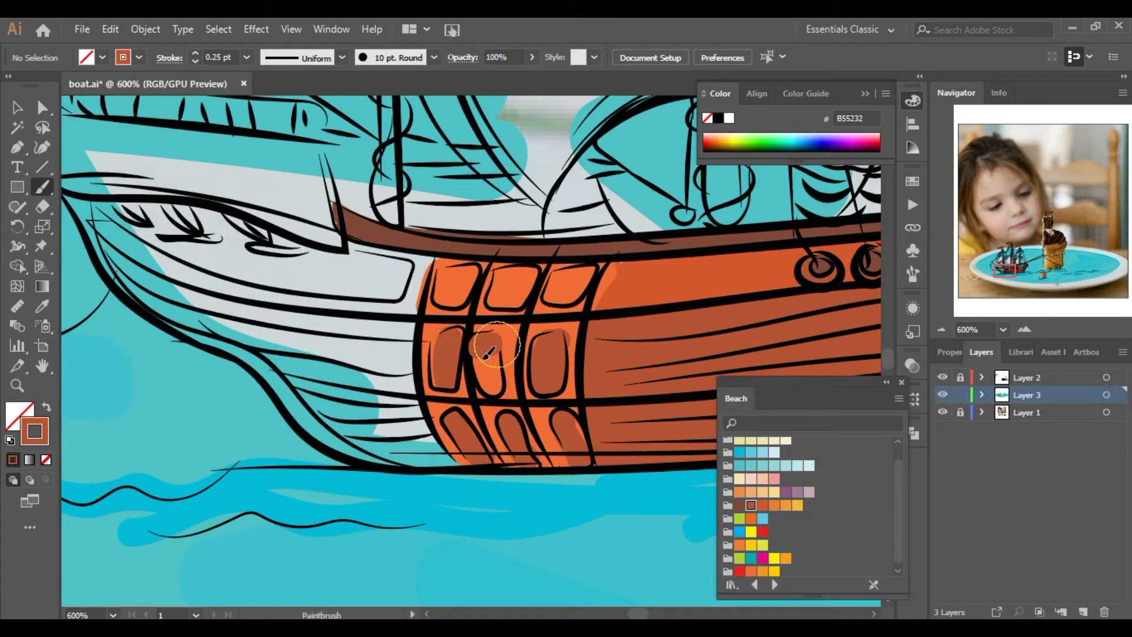
pyautogui.moveTo(491, 342); pyautogui.dragTo(497, 389)
pyautogui.moveTo(466, 274); pyautogui.dragTo(452, 298)
pyautogui.moveTo(558, 289); pyautogui.dragTo(587, 272)
# Set the stroke weight to 0.05 pt and shade the edges of the orange window frames with burnt orange
pyautogui.click(1025, 330)
pyautogui.hotkey('ctrl', '+')
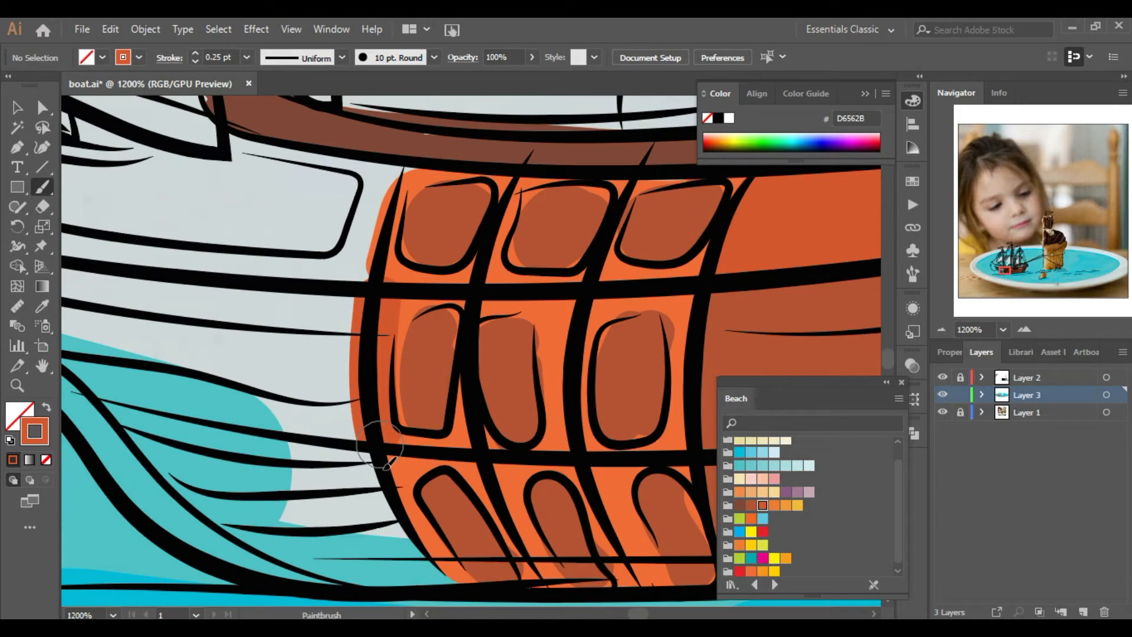
pyautogui.moveTo(233, 57); pyautogui.dragTo(207, 56)
pyautogui.write('0.05')
pyautogui.press('Return')
pyautogui.moveTo(405, 178); pyautogui.dragTo(384, 361)
pyautogui.moveTo(389, 460); pyautogui.dragTo(467, 580)
pyautogui.moveTo(511, 509); pyautogui.dragTo(535, 557)
pyautogui.moveTo(629, 191); pyautogui.dragTo(629, 569)
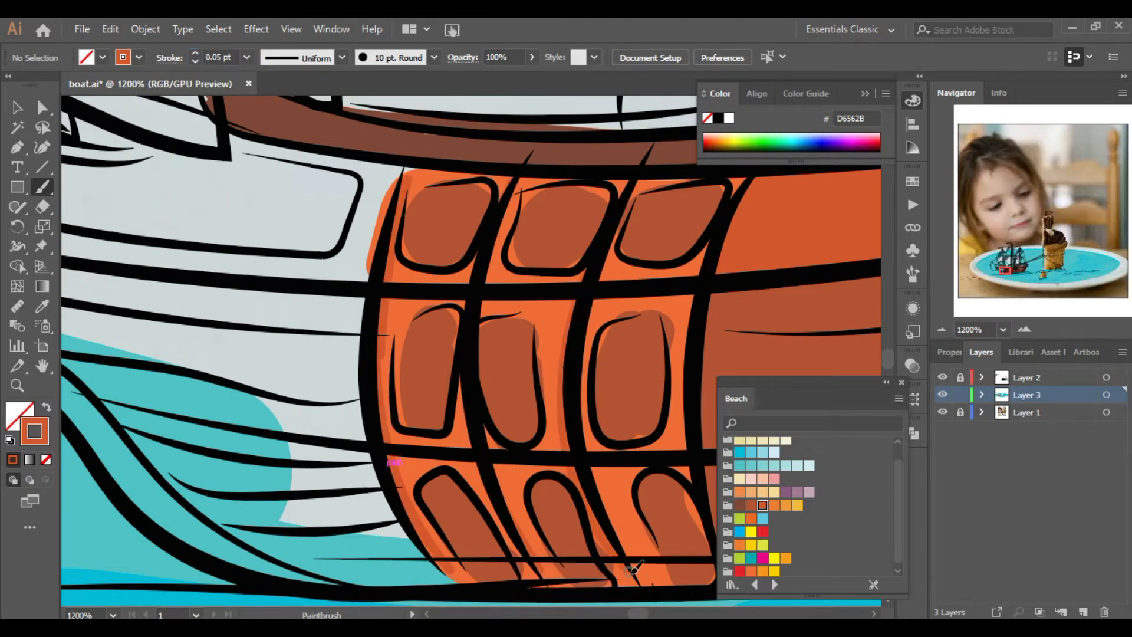
pyautogui.moveTo(691, 296); pyautogui.dragTo(679, 450)
pyautogui.moveTo(640, 312); pyautogui.dragTo(662, 434)
pyautogui.moveTo(602, 330); pyautogui.dragTo(669, 331)
pyautogui.moveTo(630, 513); pyautogui.dragTo(676, 478)
# Paint the bow's hull planks in front of the window section reddish brown, undoing the misplaced stroke
pyautogui.hotkey('ctrl', '-')
pyautogui.hotkey('ctrl', '-')
pyautogui.hotkey('ctrl', '-')
pyautogui.moveTo(1005, 270); pyautogui.dragTo(1009, 269)
pyautogui.click(750, 505)
pyautogui.click(391, 58)
pyautogui.moveTo(301, 393)
pyautogui.mouseDown()
pyautogui.moveTo(304, 414)
pyautogui.moveTo(302, 378)
pyautogui.moveTo(304, 401)
pyautogui.moveTo(166, 321)
pyautogui.moveTo(322, 439)
pyautogui.mouseUp()
pyautogui.click(247, 57)
pyautogui.hotkey('ctrl', 'z')
pyautogui.click(246, 57)
pyautogui.click(228, 103)
pyautogui.moveTo(157, 312)
pyautogui.mouseDown()
pyautogui.moveTo(270, 339)
pyautogui.moveTo(281, 417)
pyautogui.moveTo(311, 436)
pyautogui.mouseUp()
pyautogui.moveTo(316, 340); pyautogui.dragTo(167, 303)
# Fill the upper bow band and its long panel with burnt orange up to the window section
pyautogui.click(1026, 330)
pyautogui.click(1027, 330)
pyautogui.click(1026, 331)
pyautogui.click(1005, 269)
pyautogui.click(762, 505)
pyautogui.click(434, 58)
pyautogui.click(280, 95)
pyautogui.click(247, 58)
pyautogui.click(227, 117)
pyautogui.moveTo(273, 386)
pyautogui.mouseDown()
pyautogui.moveTo(184, 344)
pyautogui.moveTo(372, 377)
pyautogui.mouseUp()
pyautogui.moveTo(198, 416); pyautogui.dragTo(343, 392)
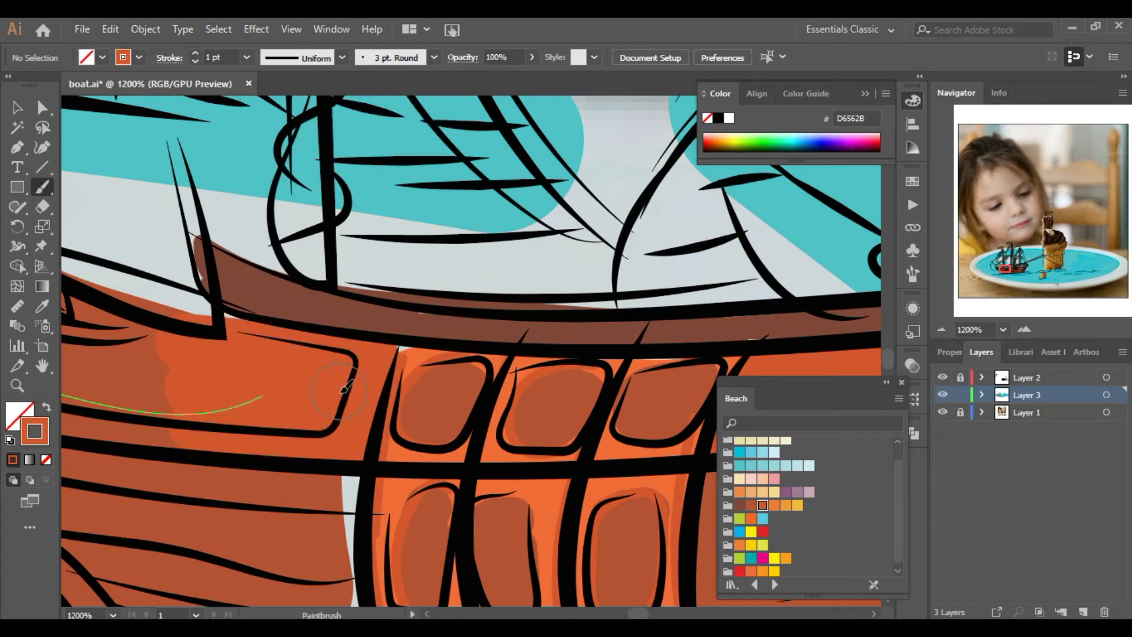
# Fill the remaining gaps beside the window frames and along the bow with 0.25 pt reddish brown strokes
pyautogui.hotkey('ctrl', '-')
pyautogui.hotkey('ctrl', '-')
pyautogui.moveTo(412, 420); pyautogui.dragTo(422, 532)
pyautogui.moveTo(377, 546); pyautogui.dragTo(474, 558)
pyautogui.click(247, 57)
pyautogui.click(259, 75)
pyautogui.moveTo(438, 355); pyautogui.dragTo(442, 350)
pyautogui.moveTo(503, 559); pyautogui.dragTo(529, 562)
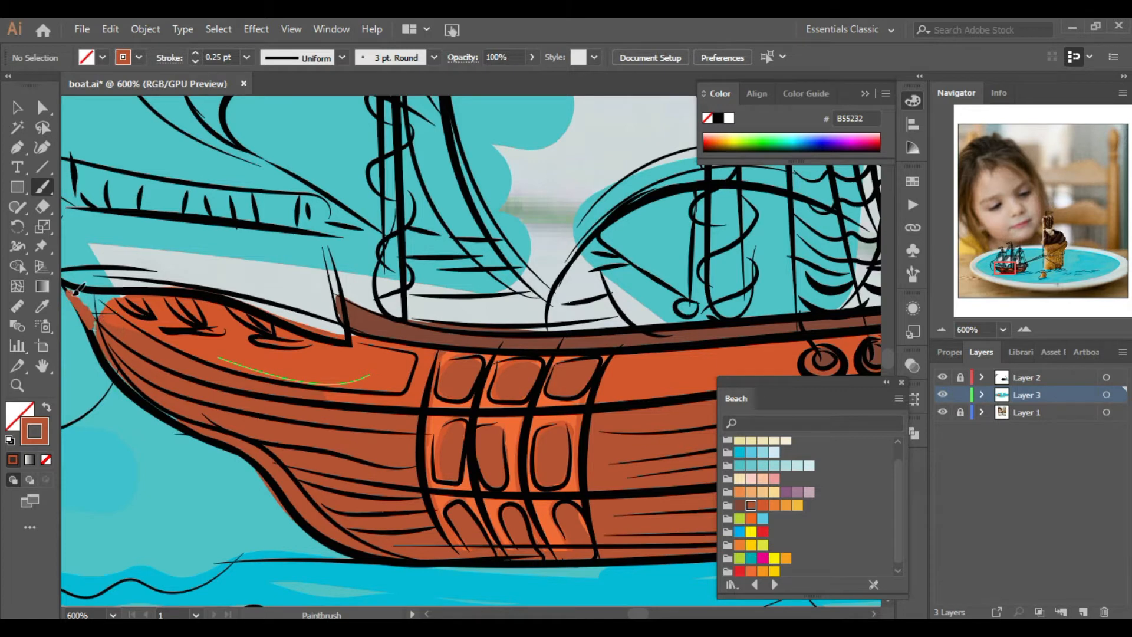
pyautogui.hotkey('ctrl', '-')
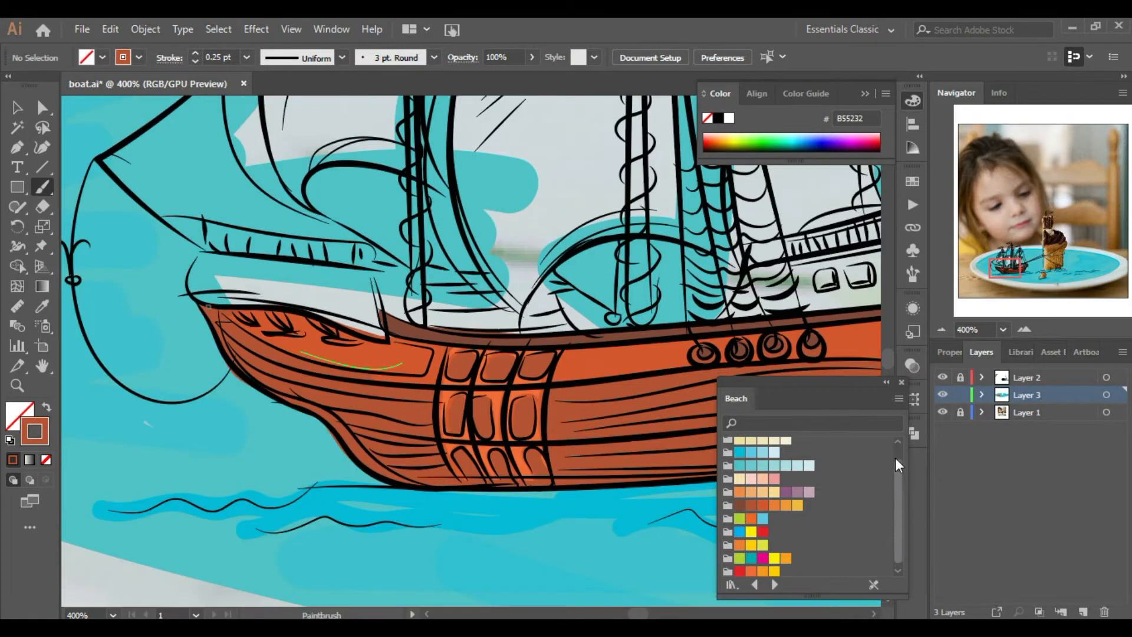
# Paint the deck strip between the front mast and the main sail's foot brown with 0.25 pt strokes
pyautogui.scroll(1, 895, 458)
pyautogui.click(739, 442)
pyautogui.moveTo(504, 308); pyautogui.dragTo(469, 310)
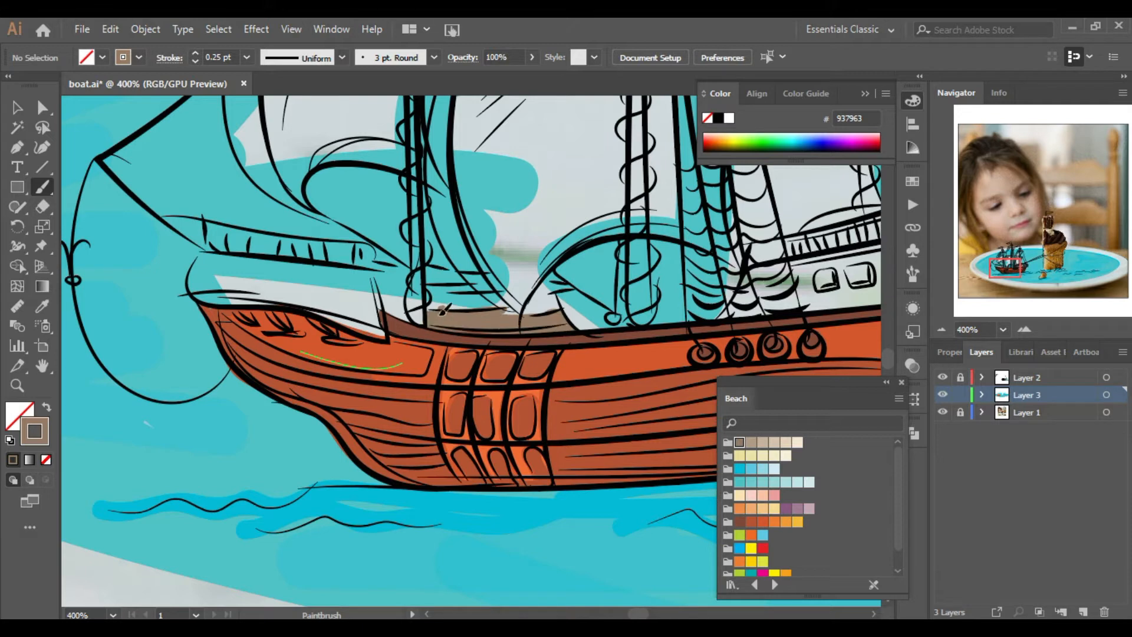
# Lock Layer 3 and add a new layer directly beneath it
pyautogui.click(961, 394)
pyautogui.click(1083, 612)
pyautogui.moveTo(1036, 396); pyautogui.dragTo(1036, 422)
# Fill the raised bow panel with orange 1 pt strokes and move Layer 4 above Layer 3
pyautogui.click(763, 548)
pyautogui.click(786, 509)
pyautogui.moveTo(898, 525); pyautogui.dragTo(906, 559)
pyautogui.scroll(2, 895, 531)
pyautogui.click(775, 522)
pyautogui.click(246, 58)
pyautogui.click(265, 137)
pyautogui.moveTo(221, 269); pyautogui.dragTo(224, 292)
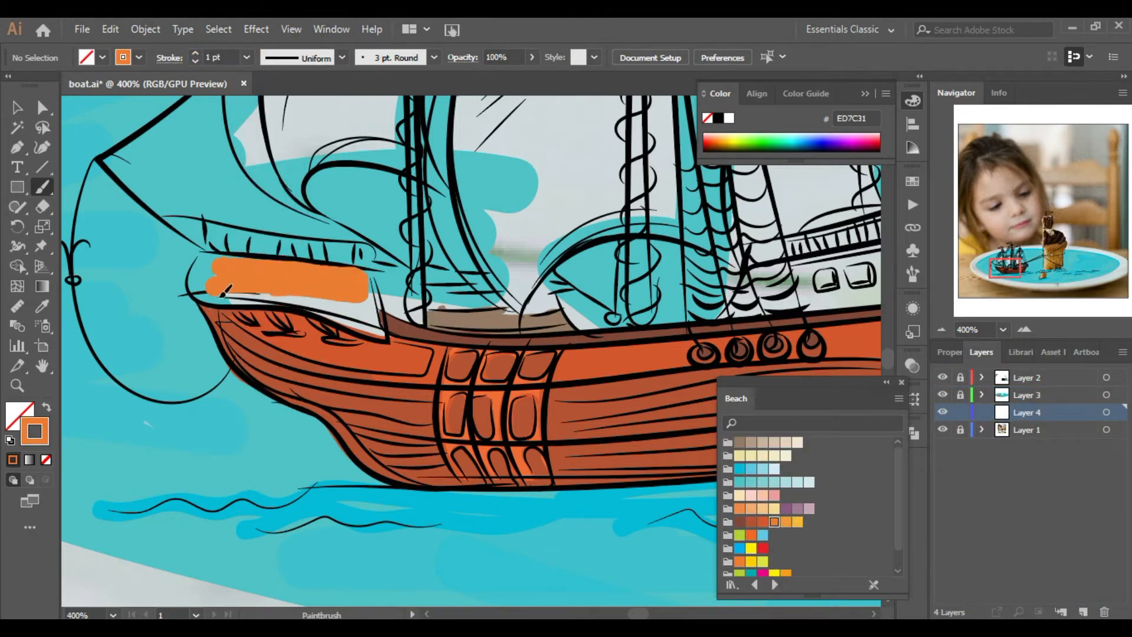
pyautogui.moveTo(1035, 413); pyautogui.dragTo(1036, 395)
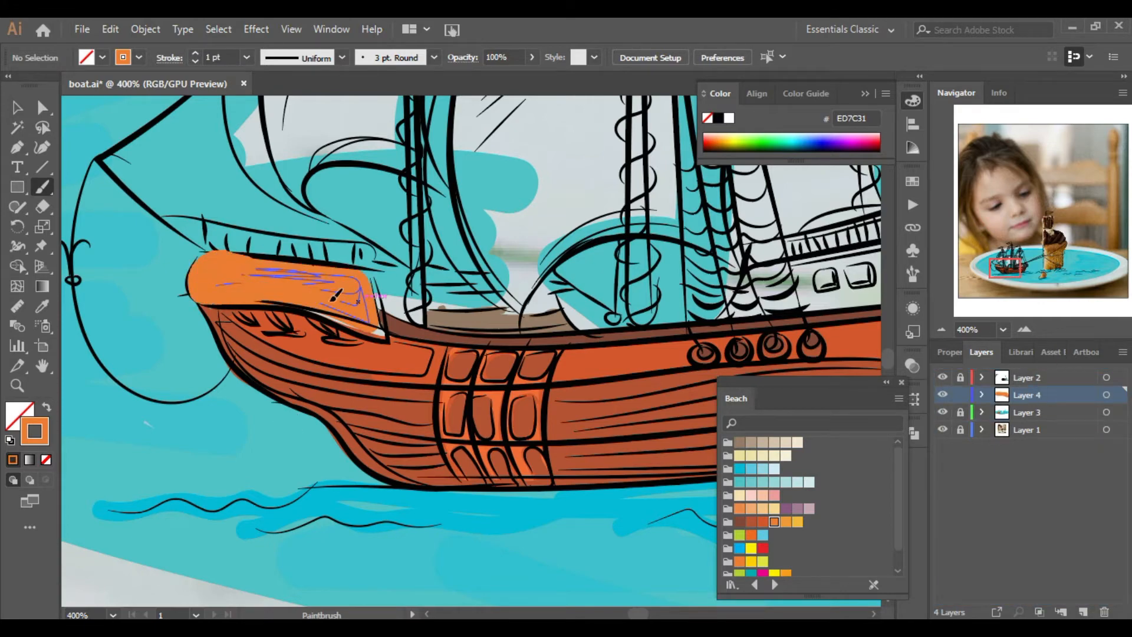
# Shade the raised bow panel with burnt orange and paint the railing above it reddish brown
pyautogui.doubleClick(942, 329)
pyautogui.click(942, 330)
pyautogui.moveTo(1005, 268); pyautogui.dragTo(995, 265)
pyautogui.click(1025, 329)
pyautogui.click(1025, 330)
pyautogui.click(1025, 330)
pyautogui.click(764, 522)
pyautogui.moveTo(500, 377); pyautogui.dragTo(683, 435)
pyautogui.click(740, 522)
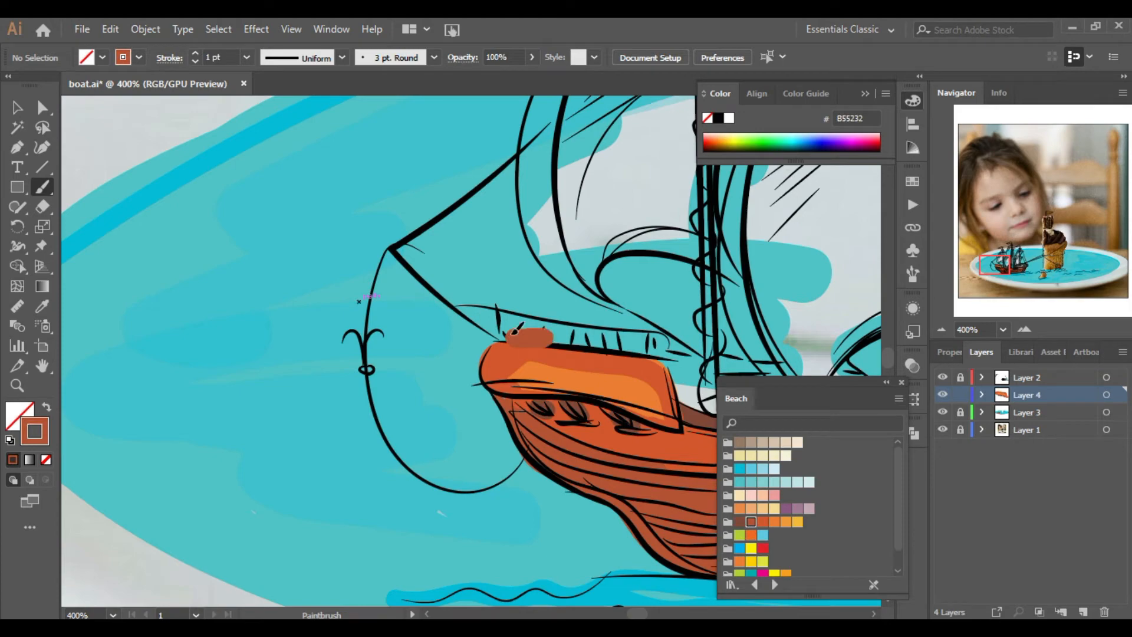
pyautogui.hotkey('ctrl', '-')
# Fill the front sail and the lower main sail with pale yellow and start on the stern mast's lower sail
pyautogui.click(752, 455)
pyautogui.moveTo(472, 171)
pyautogui.mouseDown()
pyautogui.moveTo(448, 318)
pyautogui.moveTo(495, 224)
pyautogui.moveTo(441, 194)
pyautogui.moveTo(484, 308)
pyautogui.mouseUp()
pyautogui.moveTo(541, 180)
pyautogui.mouseDown()
pyautogui.moveTo(596, 377)
pyautogui.moveTo(672, 271)
pyautogui.mouseUp()
pyautogui.moveTo(820, 268); pyautogui.dragTo(780, 342)
pyautogui.moveTo(568, 411); pyautogui.dragTo(643, 398)
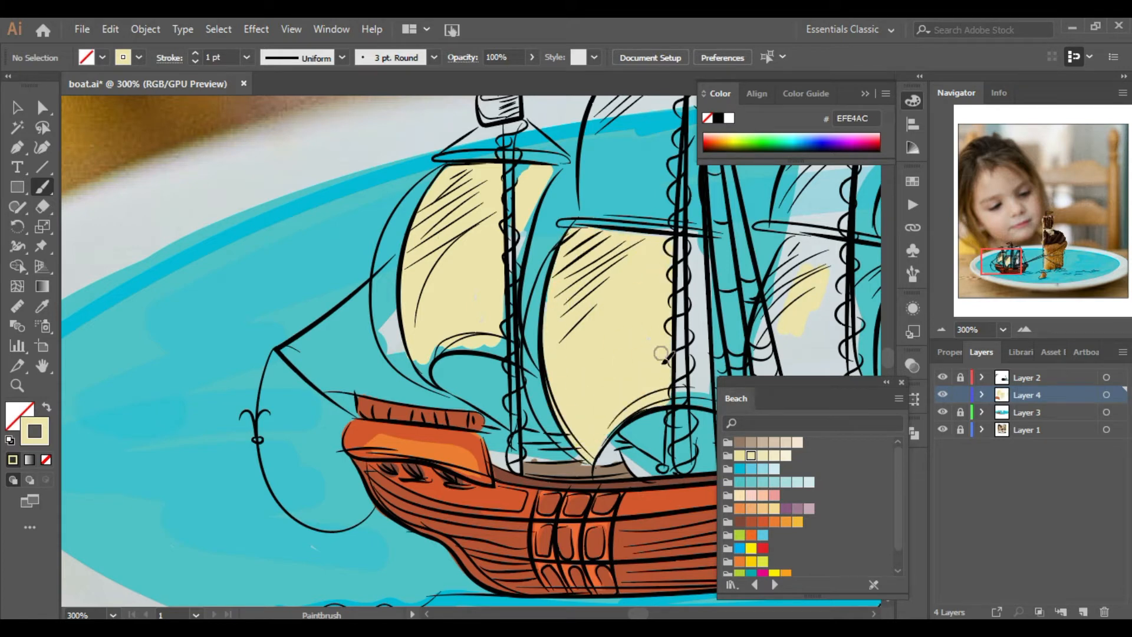
# Fill the unpainted gaps along the front sail's curved lower edge with 0.25 pt pale yellow strokes
pyautogui.click(1025, 330)
pyautogui.click(1026, 329)
pyautogui.click(1025, 329)
pyautogui.moveTo(357, 359); pyautogui.dragTo(549, 329)
pyautogui.click(941, 332)
pyautogui.click(941, 331)
pyautogui.click(941, 332)
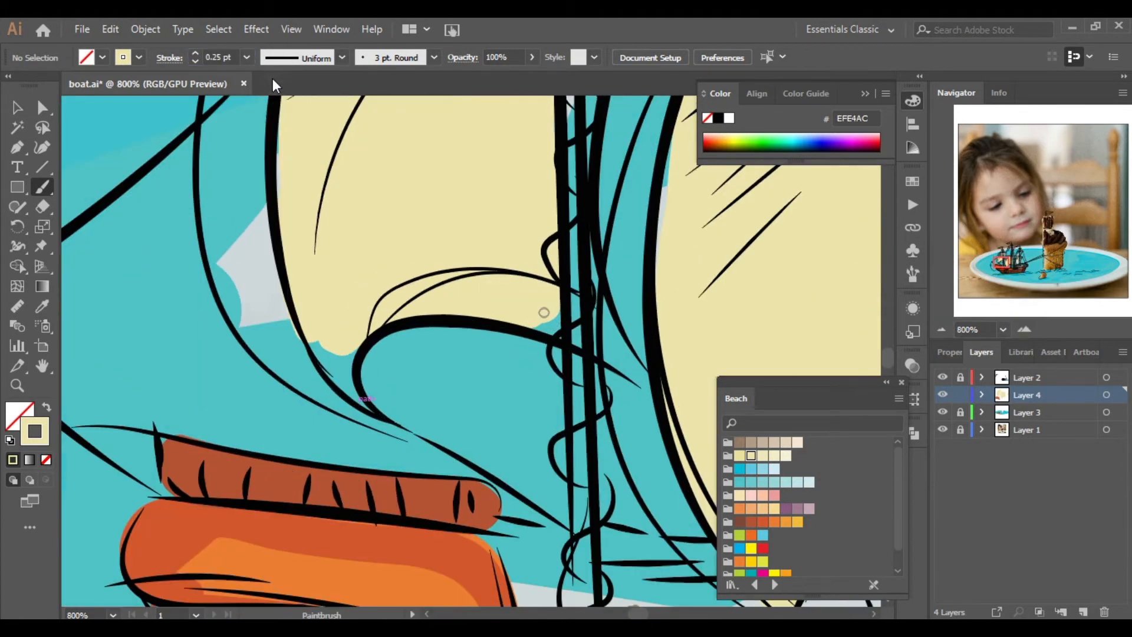
pyautogui.moveTo(602, 354); pyautogui.dragTo(632, 357)
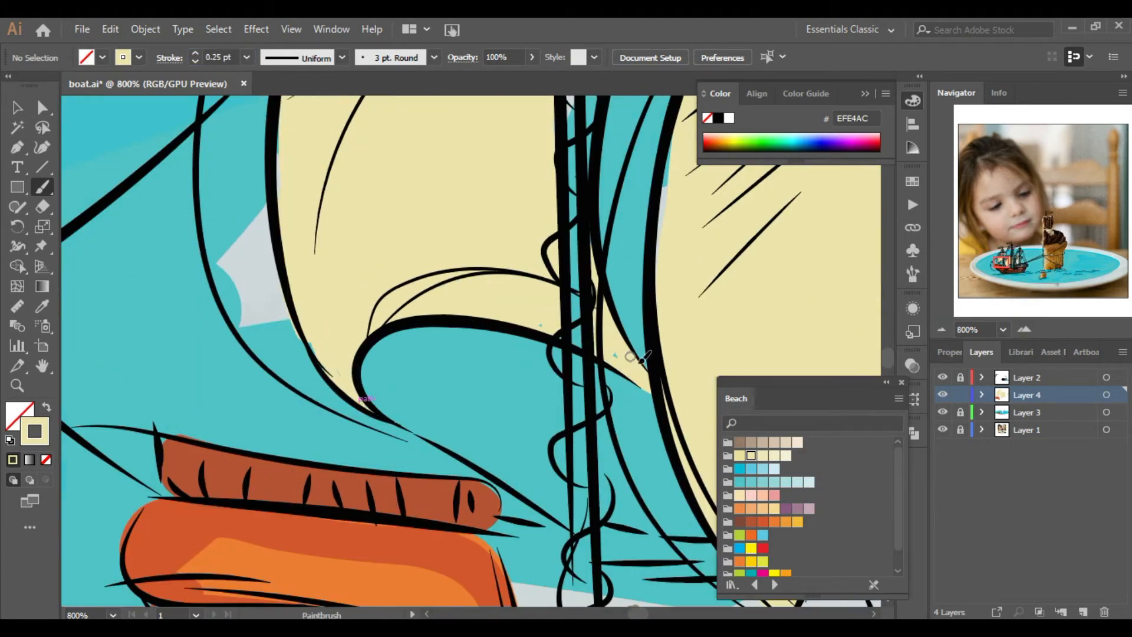
# Shade the front sail's rear edge beside the mast with the deeper yellow at 0.25 pt
pyautogui.click(941, 331)
pyautogui.click(941, 331)
pyautogui.click(1005, 257)
pyautogui.click(739, 456)
pyautogui.moveTo(443, 303); pyautogui.dragTo(432, 364)
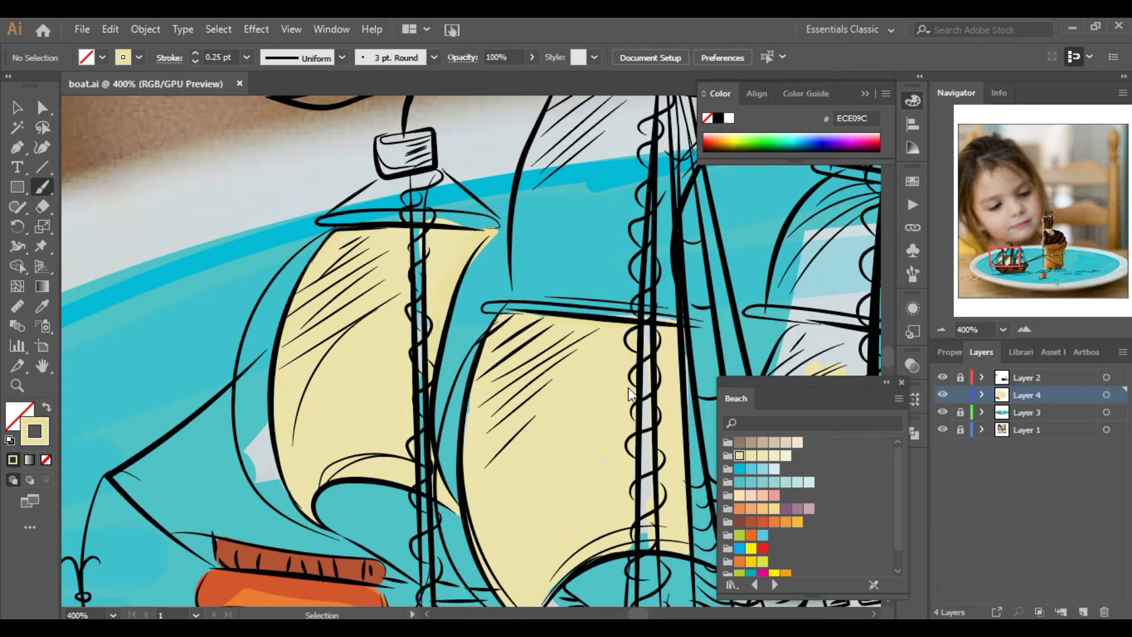
# Touch up the lower main sail and fill the main mast's upper sail with pale yellow, using a 2 pt stroke
pyautogui.moveTo(1006, 257); pyautogui.dragTo(1008, 251)
pyautogui.click(1025, 330)
pyautogui.click(1012, 249)
pyautogui.moveTo(532, 386)
pyautogui.mouseDown()
pyautogui.moveTo(609, 283)
pyautogui.moveTo(518, 463)
pyautogui.mouseUp()
pyautogui.click(246, 57)
pyautogui.click(265, 147)
pyautogui.moveTo(354, 259)
pyautogui.mouseDown()
pyautogui.moveTo(377, 531)
pyautogui.moveTo(448, 354)
pyautogui.moveTo(423, 321)
pyautogui.mouseUp()
pyautogui.moveTo(566, 288); pyautogui.dragTo(508, 377)
# Fill the stern mast's upper and lower sails with pale yellow 2 pt strokes
pyautogui.click(942, 331)
pyautogui.click(942, 331)
pyautogui.click(1020, 257)
pyautogui.moveTo(422, 360); pyautogui.dragTo(383, 507)
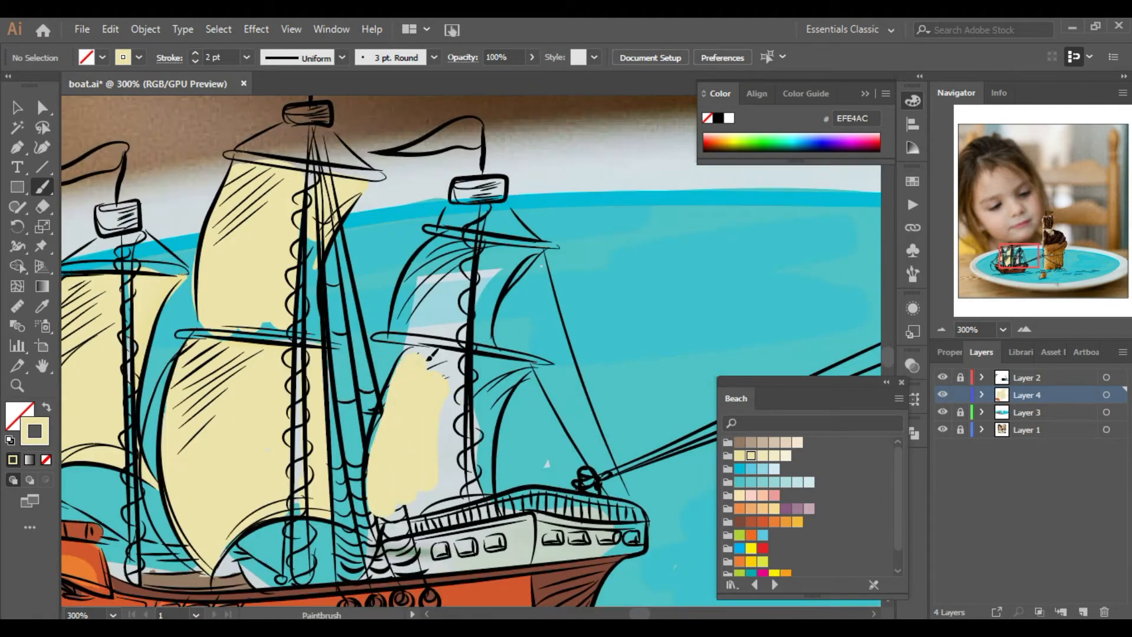
pyautogui.moveTo(474, 398); pyautogui.dragTo(507, 372)
pyautogui.moveTo(407, 301); pyautogui.dragTo(496, 251)
pyautogui.moveTo(448, 372)
pyautogui.mouseDown()
pyautogui.moveTo(435, 492)
pyautogui.moveTo(504, 380)
pyautogui.mouseUp()
# Cover the remaining gaps along the edges of the main mast's upper sail with pale yellow
pyautogui.click(938, 331)
pyautogui.click(937, 330)
pyautogui.click(937, 330)
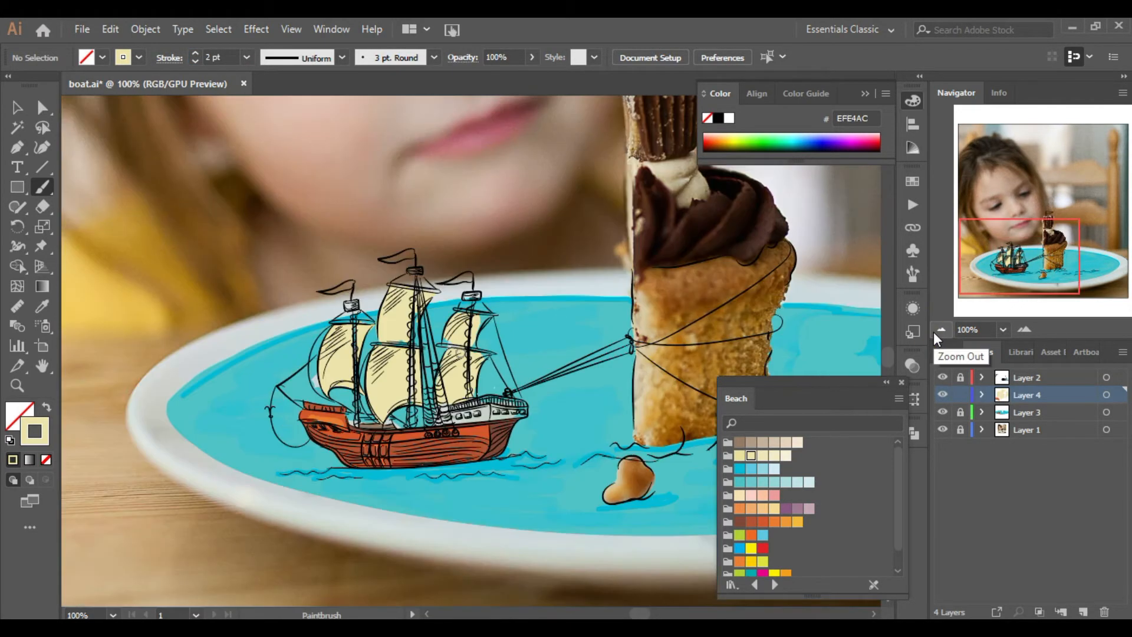
pyautogui.moveTo(1039, 257); pyautogui.dragTo(1016, 256)
pyautogui.moveTo(1022, 341); pyautogui.dragTo(1022, 328)
pyautogui.click(1023, 319)
pyautogui.click(1023, 319)
pyautogui.click(1024, 317)
pyautogui.click(1025, 317)
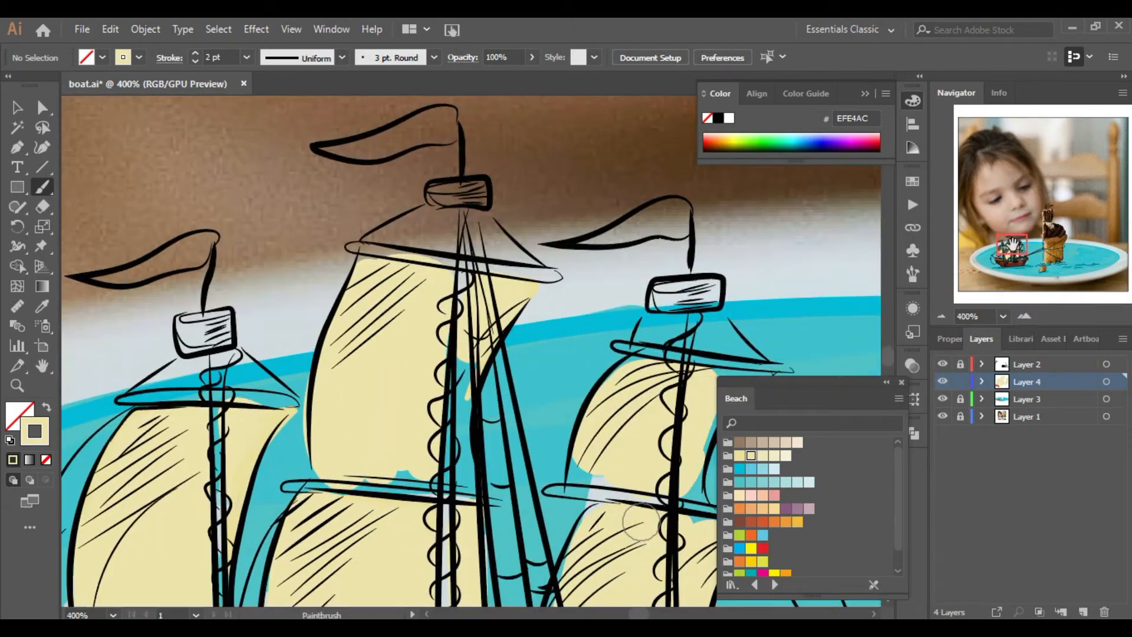
pyautogui.click(1025, 316)
pyautogui.moveTo(472, 334); pyautogui.dragTo(457, 567)
pyautogui.moveTo(416, 536)
pyautogui.mouseDown()
pyautogui.moveTo(239, 554)
pyautogui.moveTo(426, 567)
pyautogui.mouseUp()
pyautogui.moveTo(481, 236)
pyautogui.mouseDown()
pyautogui.moveTo(445, 289)
pyautogui.moveTo(427, 475)
pyautogui.mouseUp()
pyautogui.moveTo(407, 243); pyautogui.dragTo(302, 231)
# Fill the edges and lower corners of the stern mast's sails with 0.75 pt pale yellow strokes
pyautogui.click(941, 319)
pyautogui.click(941, 318)
pyautogui.moveTo(1013, 246); pyautogui.dragTo(1019, 252)
pyautogui.click(1025, 318)
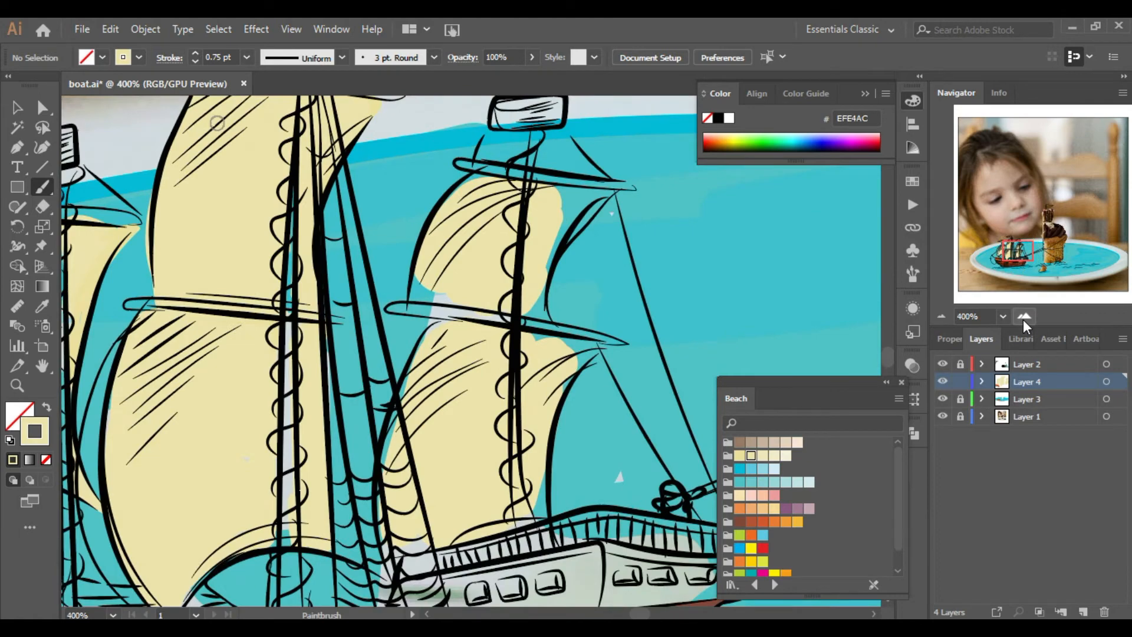
pyautogui.moveTo(472, 195); pyautogui.dragTo(554, 271)
pyautogui.moveTo(519, 331); pyautogui.dragTo(588, 363)
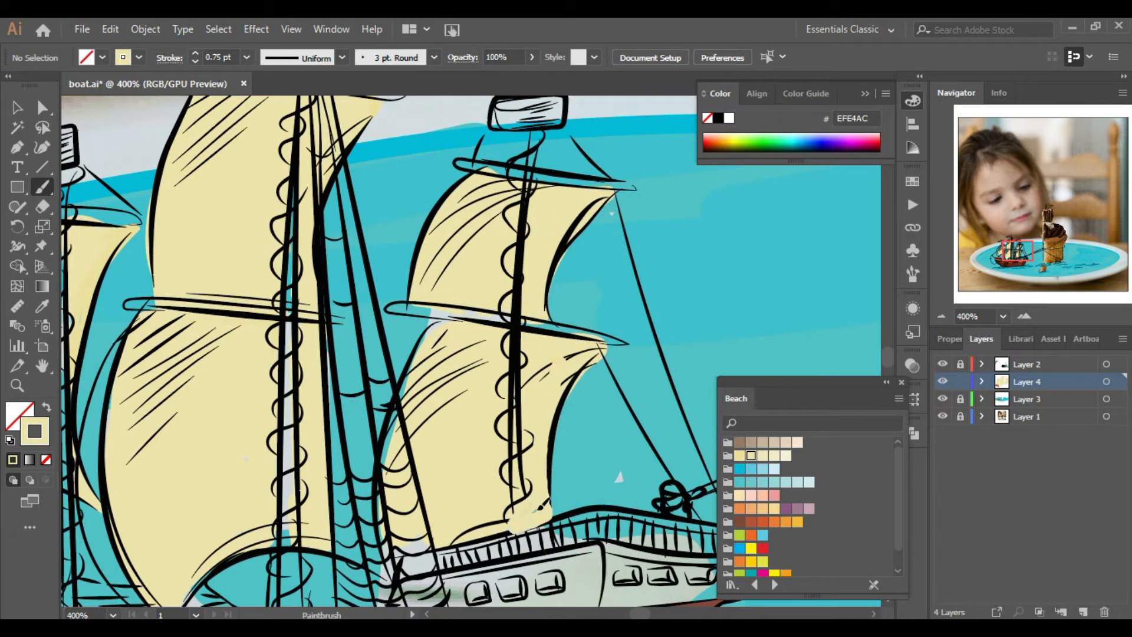
pyautogui.moveTo(538, 509)
pyautogui.mouseDown()
pyautogui.moveTo(402, 400)
pyautogui.moveTo(397, 459)
pyautogui.mouseUp()
pyautogui.moveTo(413, 563)
pyautogui.mouseDown()
pyautogui.moveTo(540, 522)
pyautogui.moveTo(534, 512)
pyautogui.mouseUp()
pyautogui.moveTo(424, 563); pyautogui.dragTo(394, 576)
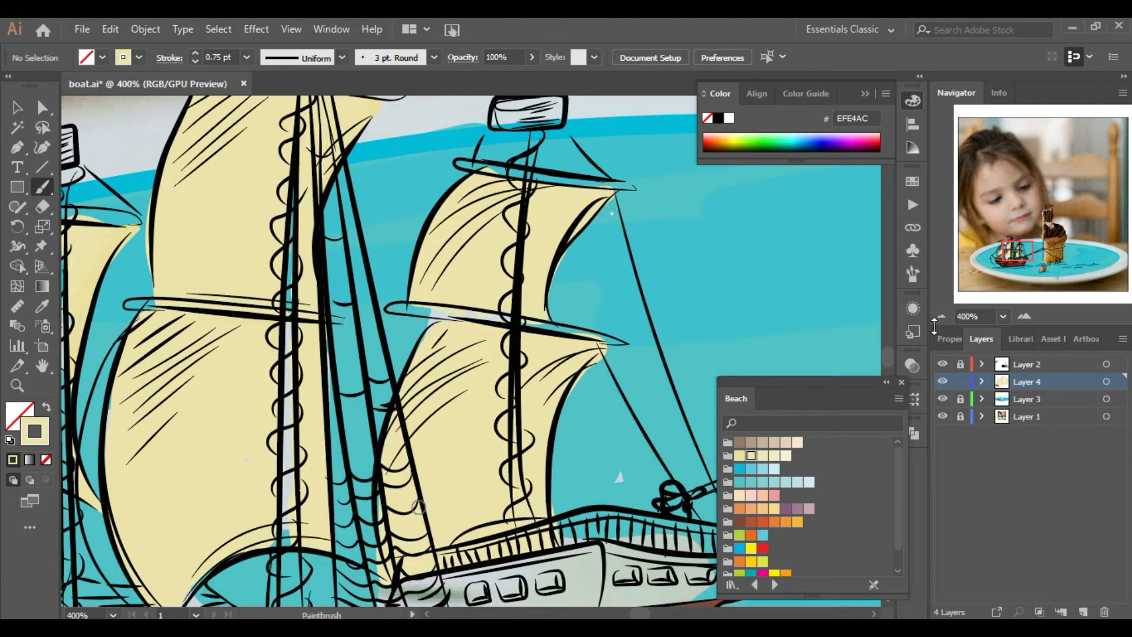
pyautogui.doubleClick(942, 317)
pyautogui.click(740, 443)
pyautogui.click(740, 522)
pyautogui.click(1025, 316)
pyautogui.click(1025, 317)
pyautogui.click(1025, 316)
pyautogui.hotkey('ctrl', 'z')
pyautogui.moveTo(359, 294); pyautogui.dragTo(664, 345)
pyautogui.hotkey('ctrl', 'z')
# Paint the stern mast's upper and lower yards reddish brown
pyautogui.click(751, 522)
pyautogui.moveTo(529, 316)
pyautogui.mouseDown()
pyautogui.moveTo(363, 292)
pyautogui.moveTo(677, 340)
pyautogui.mouseUp()
pyautogui.click(942, 317)
pyautogui.moveTo(469, 172); pyautogui.dragTo(635, 190)
pyautogui.click(1025, 316)
pyautogui.click(1025, 317)
pyautogui.click(1025, 316)
pyautogui.moveTo(1019, 251); pyautogui.dragTo(1020, 246)
pyautogui.moveTo(481, 206); pyautogui.dragTo(376, 204)
# Paint the main mast's lower yard reddish brown with 0.5 pt strokes
pyautogui.click(942, 316)
pyautogui.moveTo(1019, 246); pyautogui.dragTo(1010, 252)
pyautogui.moveTo(206, 198); pyautogui.dragTo(287, 196)
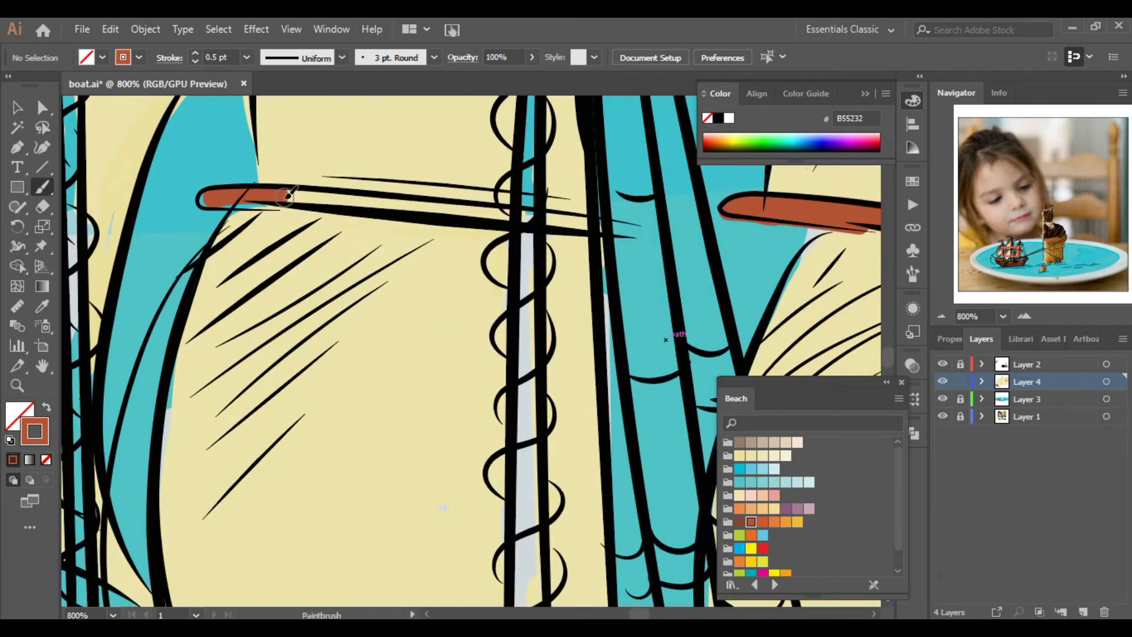
pyautogui.moveTo(251, 196); pyautogui.dragTo(662, 240)
pyautogui.moveTo(205, 201); pyautogui.dragTo(309, 210)
# Paint the front mast's yard and the main mast's upper yard reddish brown
pyautogui.click(942, 317)
pyautogui.click(942, 317)
pyautogui.moveTo(1010, 252); pyautogui.dragTo(1004, 246)
pyautogui.moveTo(370, 343); pyautogui.dragTo(504, 345)
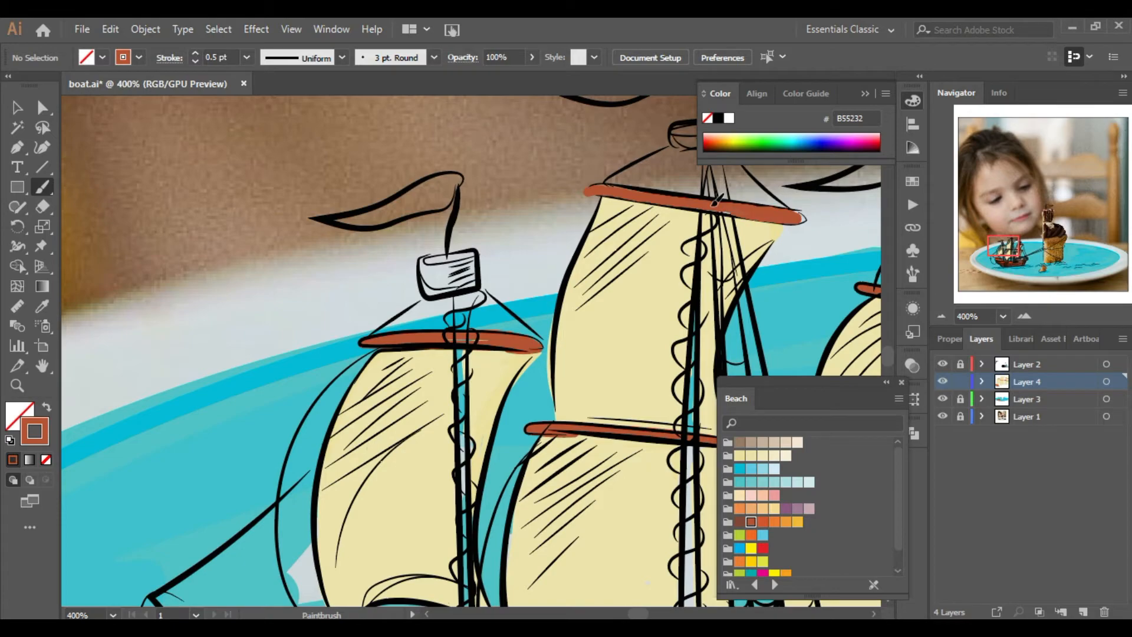
# Paint the front mast salmon pink behind its rope with 0.5 pt strokes and collapse the colour settings
pyautogui.moveTo(1003, 245); pyautogui.dragTo(1004, 253)
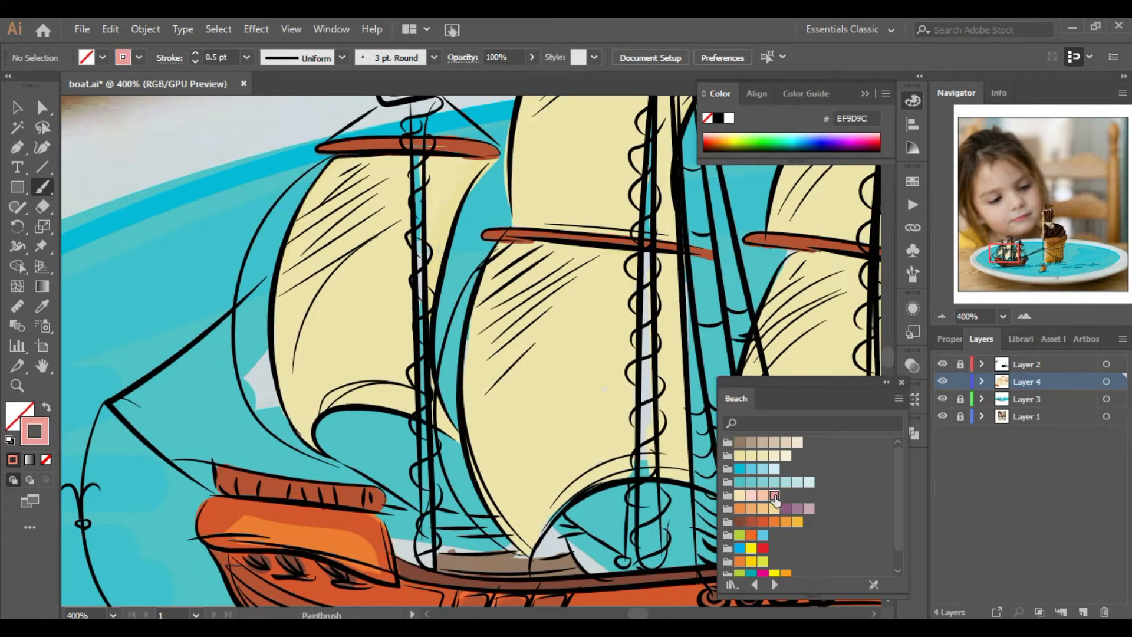
pyautogui.click(942, 316)
pyautogui.click(942, 316)
pyautogui.click(1023, 318)
pyautogui.click(1023, 318)
pyautogui.click(1024, 317)
pyautogui.moveTo(346, 171); pyautogui.dragTo(362, 504)
pyautogui.hotkey('ctrl', 'z')
pyautogui.click(864, 93)
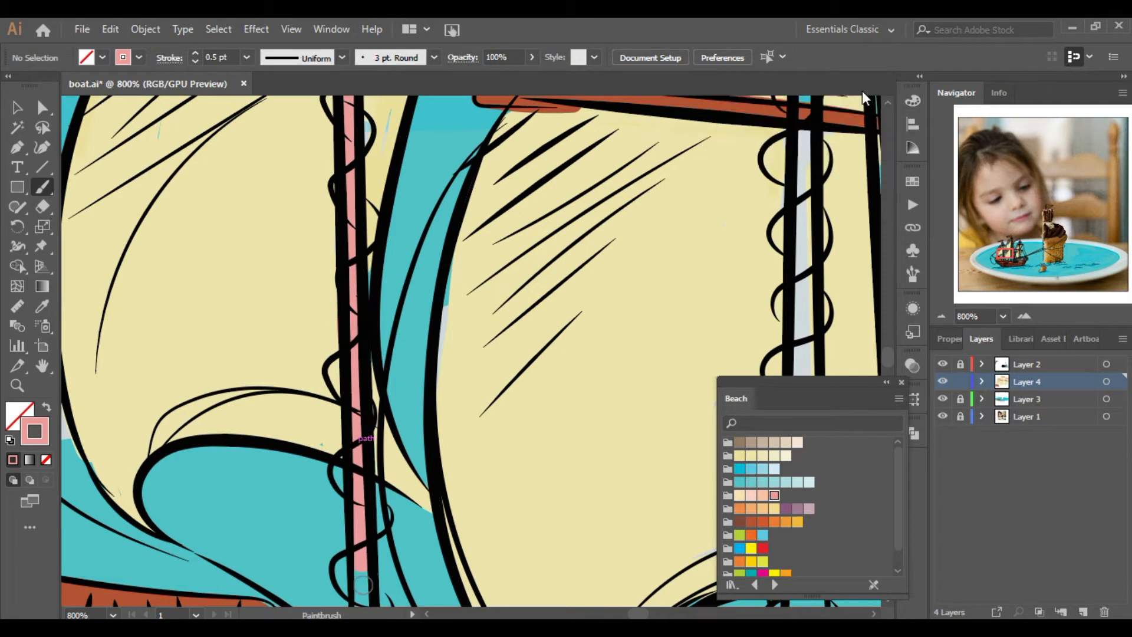
# Continue the salmon pink up to the front mast's top and paint its flag yellow-orange
pyautogui.scroll(4, 347, 319)
pyautogui.moveTo(342, 222); pyautogui.dragTo(351, 131)
pyautogui.scroll(4, 352, 135)
pyautogui.moveTo(342, 361); pyautogui.dragTo(359, 378)
pyautogui.moveTo(354, 289)
pyautogui.mouseDown()
pyautogui.moveTo(291, 300)
pyautogui.moveTo(345, 292)
pyautogui.mouseUp()
pyautogui.click(798, 521)
pyautogui.moveTo(97, 203)
pyautogui.mouseDown()
pyautogui.moveTo(218, 174)
pyautogui.moveTo(333, 121)
pyautogui.moveTo(339, 133)
pyautogui.mouseUp()
# Paint the stern mast's crow's nest and the mast section beneath it salmon pink
pyautogui.click(775, 496)
pyautogui.click(874, 613)
pyautogui.click(874, 613)
pyautogui.moveTo(380, 224); pyautogui.dragTo(495, 241)
pyautogui.moveTo(458, 280); pyautogui.dragTo(443, 391)
# Fill the stern mast's flag with red
pyautogui.click(889, 103)
pyautogui.click(889, 102)
pyautogui.click(889, 102)
pyautogui.click(739, 536)
pyautogui.click(763, 548)
pyautogui.moveTo(292, 170)
pyautogui.mouseDown()
pyautogui.moveTo(422, 172)
pyautogui.moveTo(410, 154)
pyautogui.moveTo(423, 174)
pyautogui.mouseUp()
# Paint the stern mast salmon pink from the deck railing up behind its lower sail
pyautogui.click(941, 317)
pyautogui.click(941, 317)
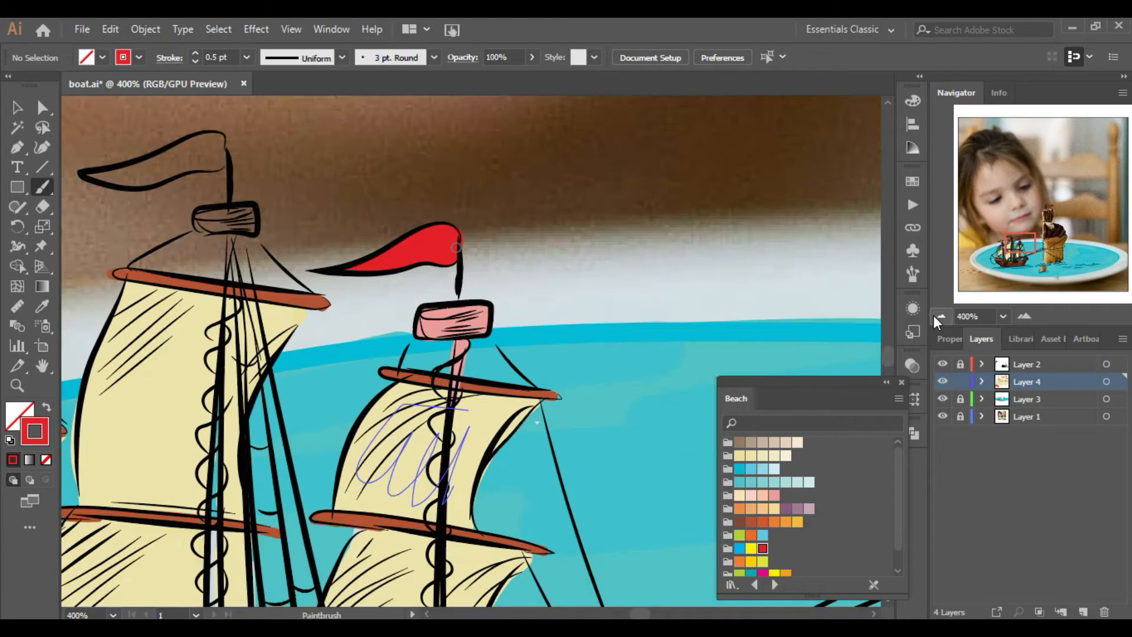
pyautogui.click(1019, 254)
pyautogui.click(1026, 316)
pyautogui.click(1025, 317)
pyautogui.moveTo(484, 461)
pyautogui.mouseDown()
pyautogui.moveTo(494, 534)
pyautogui.moveTo(479, 407)
pyautogui.mouseUp()
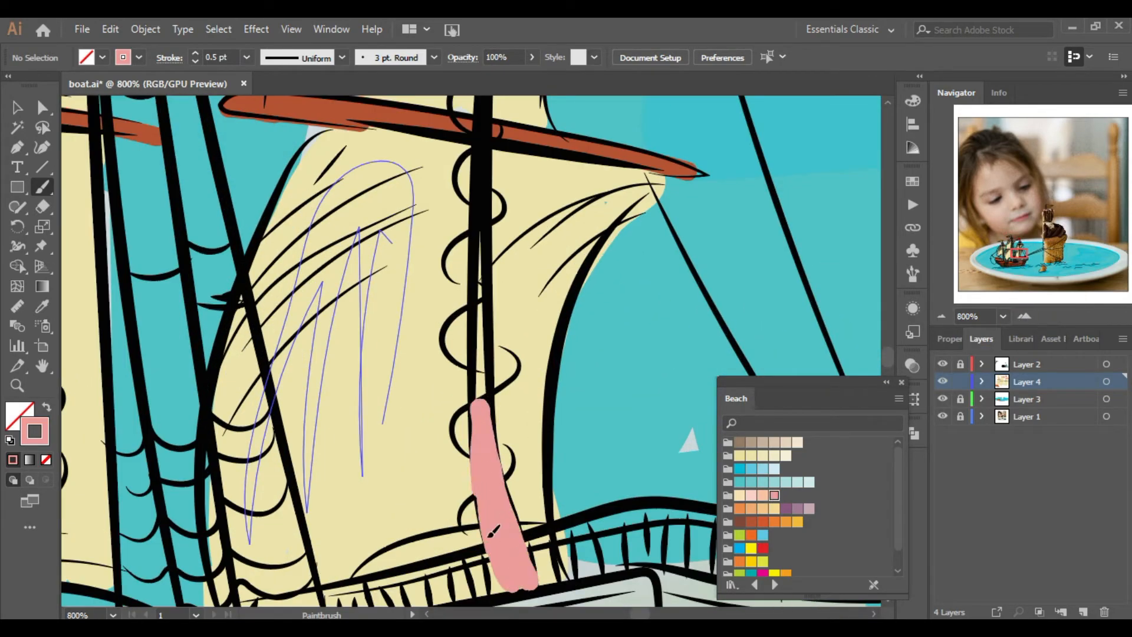
pyautogui.moveTo(481, 236); pyautogui.dragTo(473, 311)
# Paint the foot of the main mast salmon pink from the deck up into the lower sail
pyautogui.click(941, 317)
pyautogui.click(941, 317)
pyautogui.click(942, 317)
pyautogui.click(1011, 258)
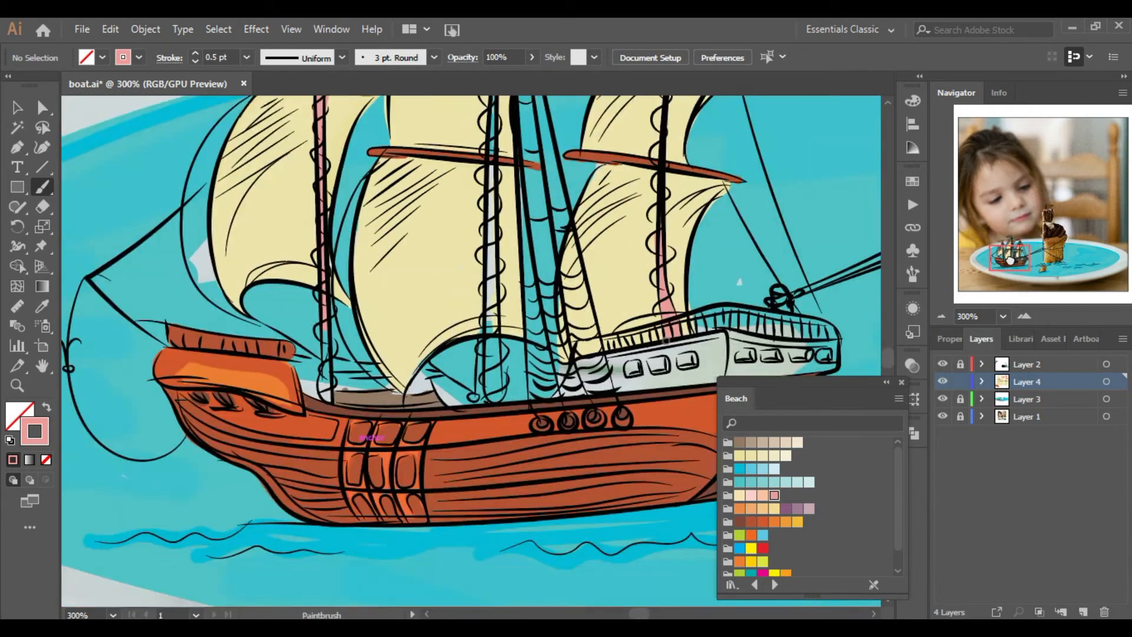
pyautogui.click(1025, 316)
pyautogui.click(1009, 258)
pyautogui.moveTo(549, 319); pyautogui.dragTo(555, 401)
pyautogui.moveTo(549, 206); pyautogui.dragTo(538, 417)
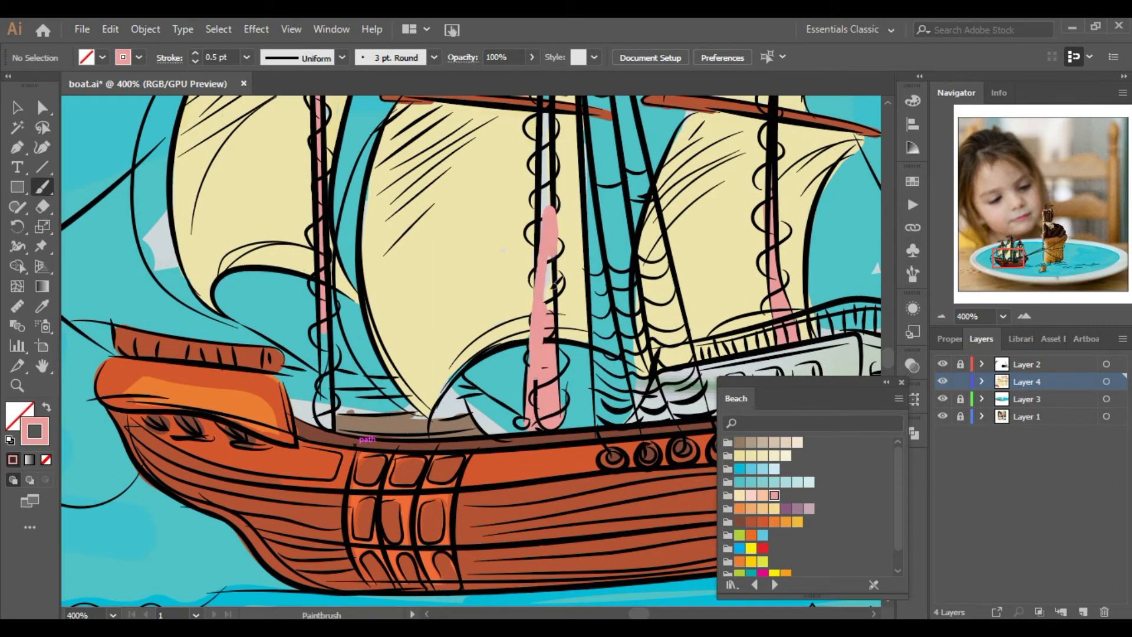
# Extend the salmon pink up the main mast past the lower yard and fill the gaps along it
pyautogui.click(1025, 316)
pyautogui.click(1006, 243)
pyautogui.click(1010, 246)
pyautogui.moveTo(580, 258); pyautogui.dragTo(579, 556)
pyautogui.click(1008, 258)
pyautogui.click(1011, 252)
pyautogui.moveTo(464, 386); pyautogui.dragTo(453, 438)
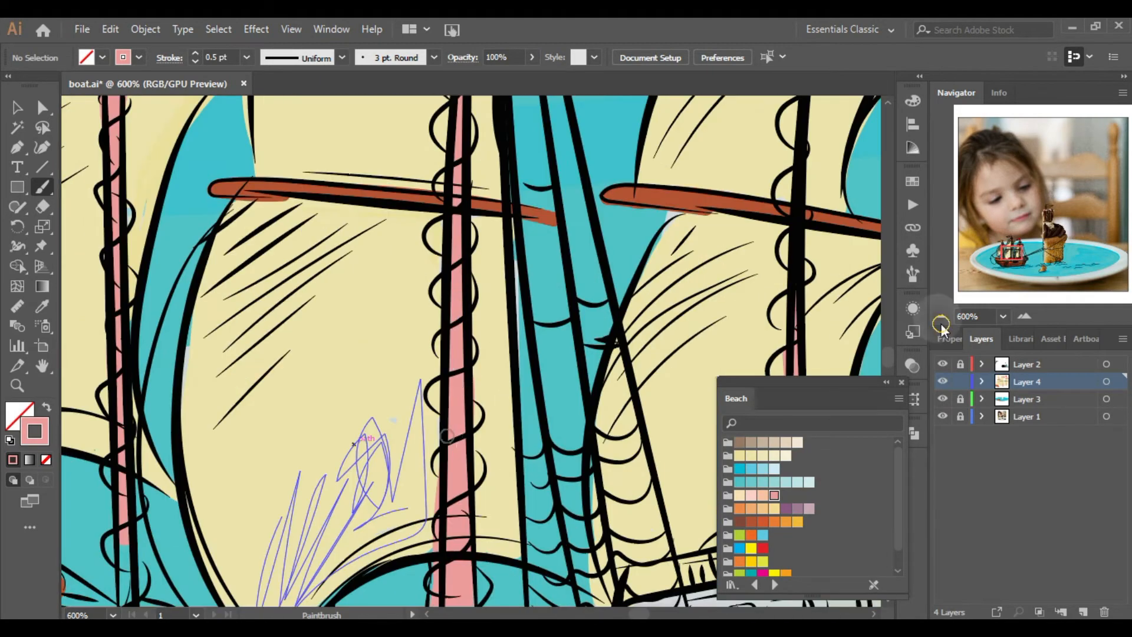
# Paint the crow's nest below the yellow flag on the bow mast purple
pyautogui.click(1005, 237)
pyautogui.click(941, 317)
pyautogui.click(941, 316)
pyautogui.click(1015, 243)
pyautogui.click(786, 509)
pyautogui.moveTo(204, 331); pyautogui.dragTo(226, 336)
pyautogui.rightClick(226, 335)
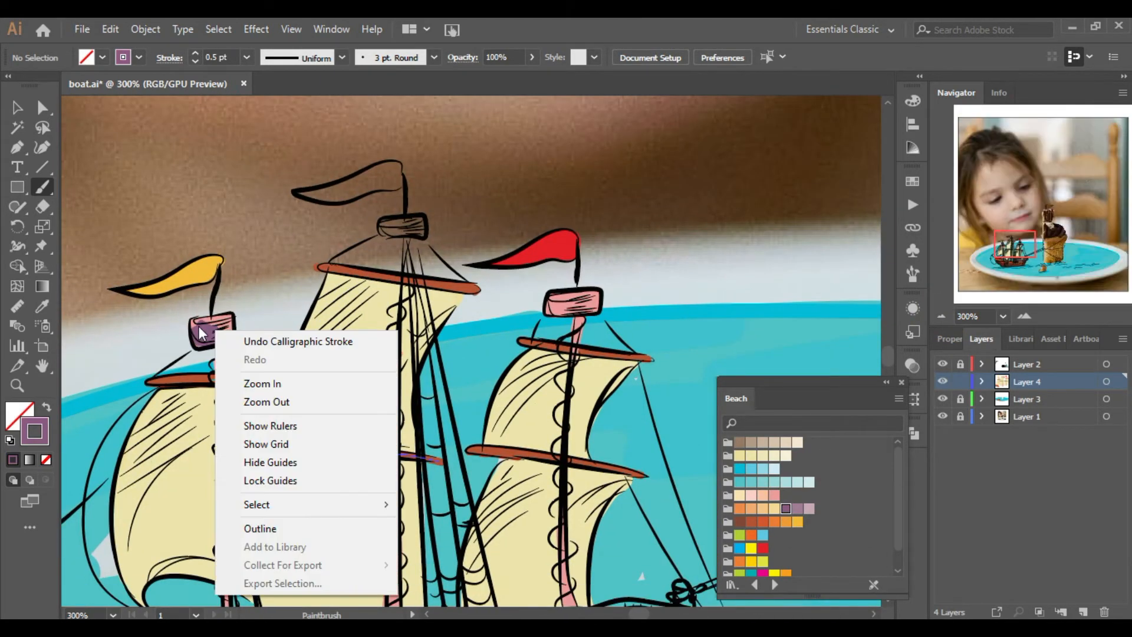
pyautogui.click(254, 382)
pyautogui.moveTo(484, 446); pyautogui.dragTo(498, 437)
# Paint the main mast's crow's nest rust brown and fill its flag with lime green
pyautogui.click(1007, 239)
pyautogui.click(1012, 238)
pyautogui.click(751, 522)
pyautogui.moveTo(460, 389)
pyautogui.mouseDown()
pyautogui.moveTo(419, 409)
pyautogui.moveTo(415, 389)
pyautogui.mouseUp()
pyautogui.click(739, 535)
pyautogui.moveTo(242, 330); pyautogui.dragTo(414, 305)
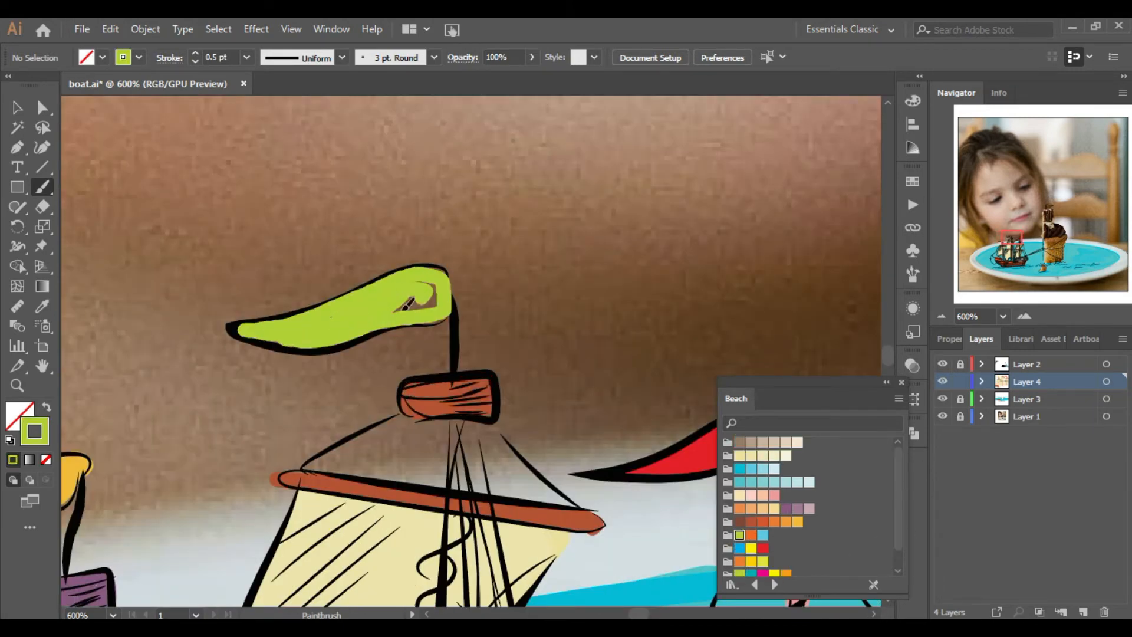
pyautogui.moveTo(451, 271); pyautogui.dragTo(451, 273)
# Repaint the stern mast's crow's nest below the red flag dark brown
pyautogui.click(942, 316)
pyautogui.click(740, 469)
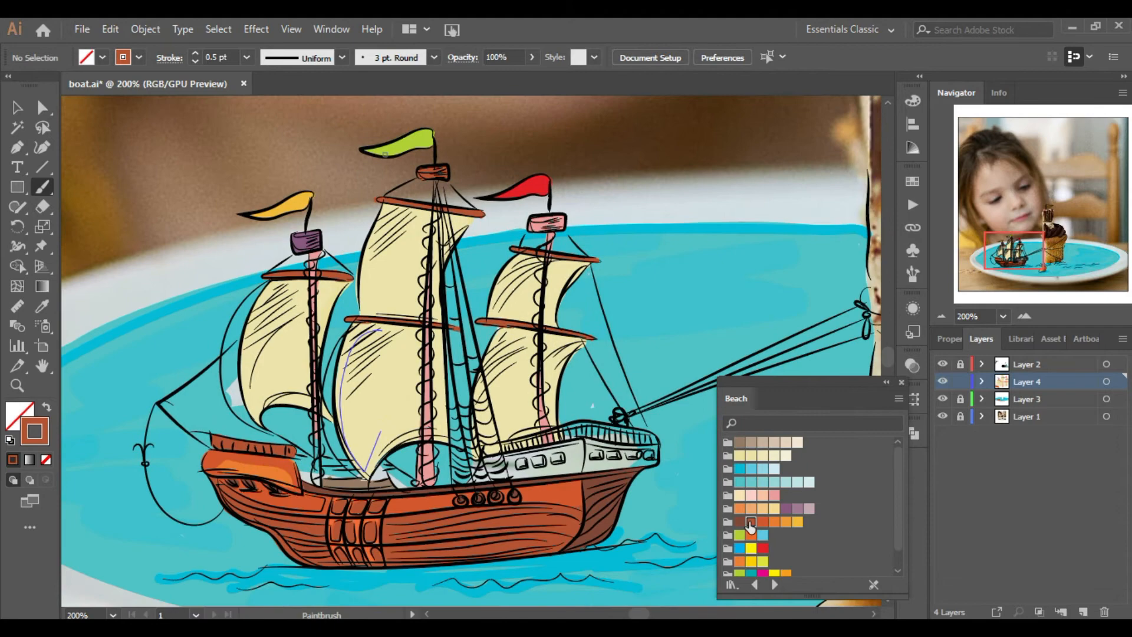
pyautogui.click(739, 522)
pyautogui.click(1025, 317)
pyautogui.click(1024, 316)
pyautogui.click(1025, 316)
pyautogui.click(1021, 244)
pyautogui.moveTo(366, 206); pyautogui.dragTo(415, 241)
# Cover the unpainted gap in the water beside the bow mast's sail with teal
pyautogui.click(936, 212)
pyautogui.click(936, 213)
pyautogui.click(936, 213)
pyautogui.click(937, 212)
pyautogui.click(977, 235)
pyautogui.moveTo(1034, 176); pyautogui.dragTo(1025, 177)
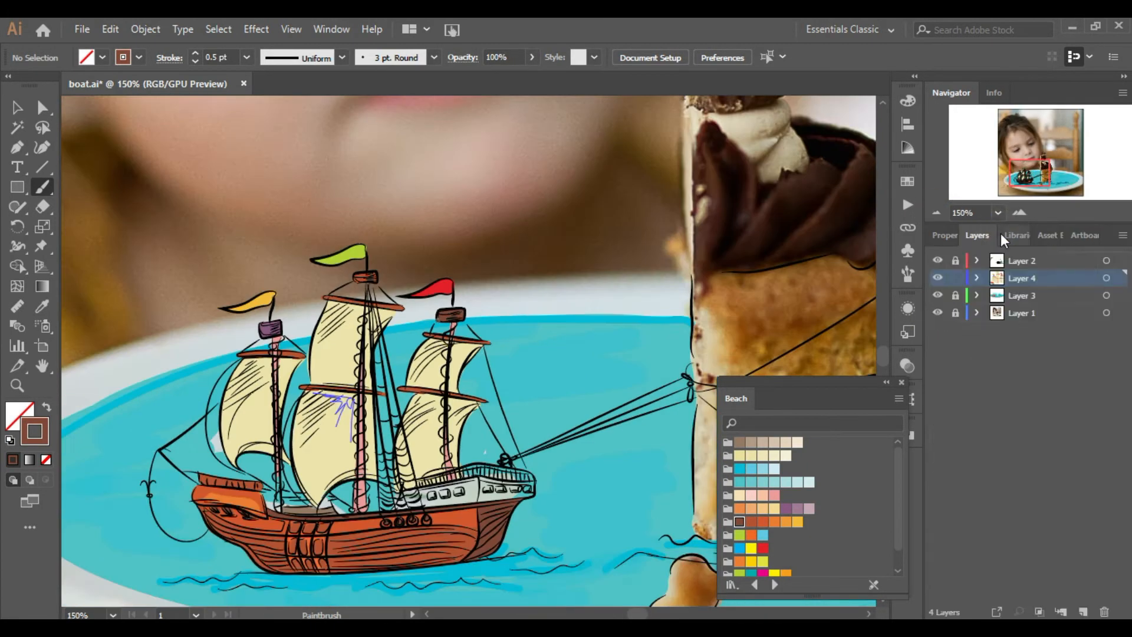
pyautogui.click(1020, 212)
pyautogui.click(1019, 213)
pyautogui.click(740, 482)
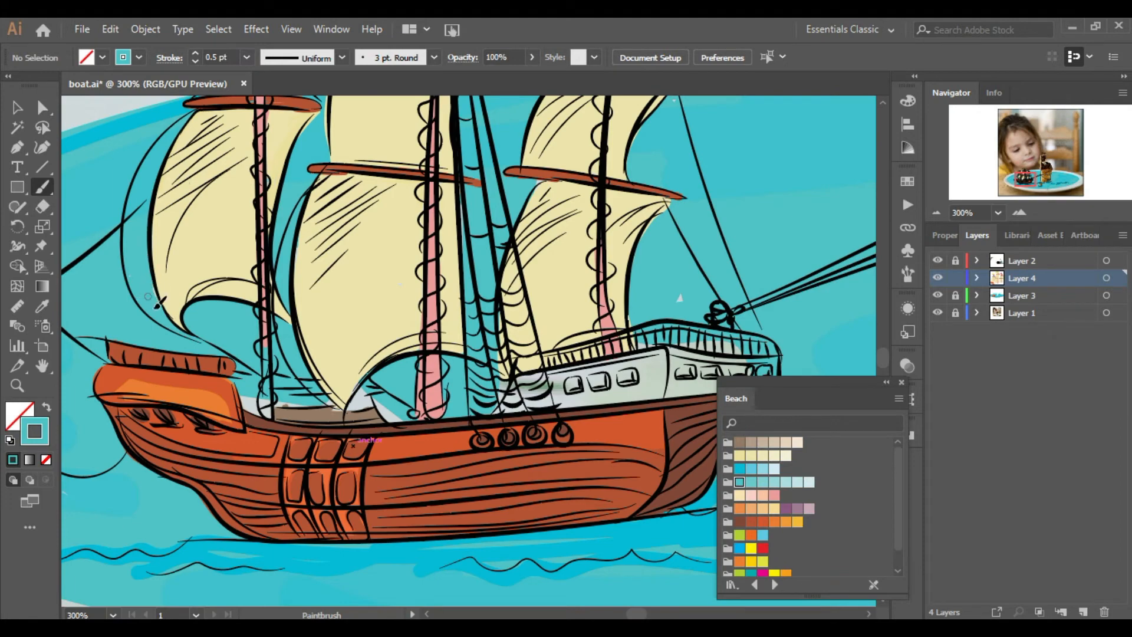
# Paint dark brown behind the raised bow deck and touch up the bow mast's foot with salmon pink
pyautogui.click(739, 522)
pyautogui.moveTo(233, 377); pyautogui.dragTo(248, 405)
pyautogui.click(1019, 212)
pyautogui.click(774, 496)
pyautogui.moveTo(194, 319)
pyautogui.mouseDown()
pyautogui.moveTo(197, 440)
pyautogui.moveTo(189, 317)
pyautogui.mouseUp()
pyautogui.hotkey('ctrl', 'z')
pyautogui.moveTo(197, 411); pyautogui.dragTo(201, 423)
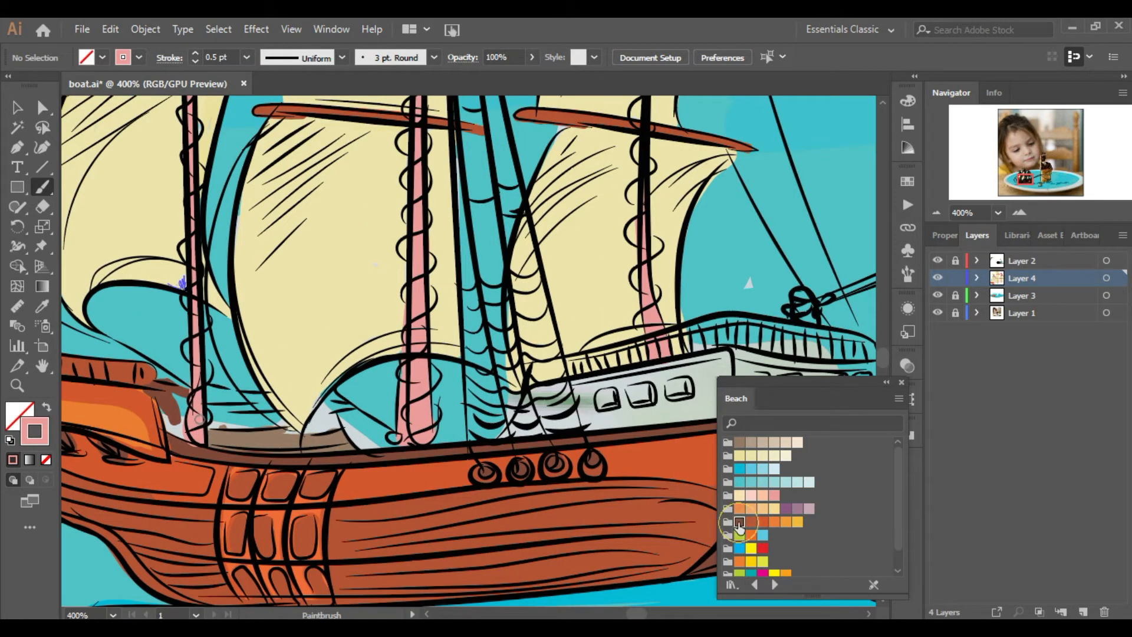
# Paint the open deck around the bow mast and along towards the main mast dark brown
pyautogui.click(739, 523)
pyautogui.click(1020, 213)
pyautogui.click(1019, 212)
pyautogui.click(427, 614)
pyautogui.click(428, 614)
pyautogui.moveTo(396, 512)
pyautogui.mouseDown()
pyautogui.moveTo(398, 449)
pyautogui.moveTo(464, 549)
pyautogui.moveTo(590, 437)
pyautogui.moveTo(519, 442)
pyautogui.moveTo(613, 478)
pyautogui.moveTo(435, 416)
pyautogui.mouseUp()
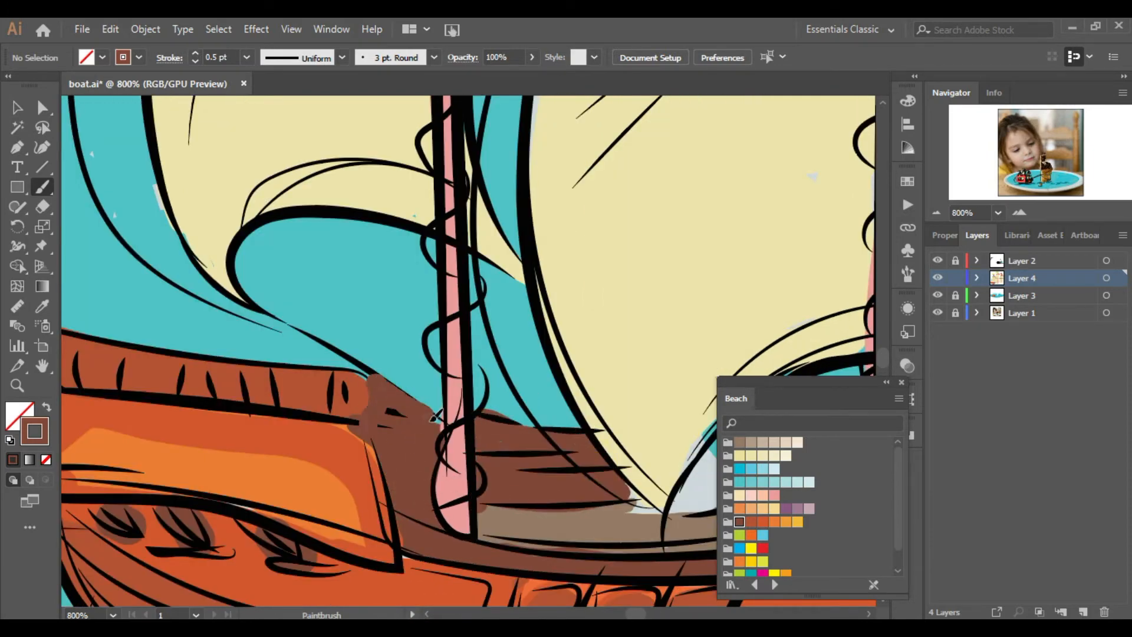
pyautogui.click(886, 382)
pyautogui.click(869, 614)
pyautogui.moveTo(319, 445)
pyautogui.mouseDown()
pyautogui.moveTo(320, 458)
pyautogui.moveTo(434, 533)
pyautogui.mouseUp()
pyautogui.moveTo(625, 525)
pyautogui.mouseDown()
pyautogui.moveTo(766, 421)
pyautogui.moveTo(802, 507)
pyautogui.moveTo(827, 494)
pyautogui.moveTo(823, 452)
pyautogui.mouseUp()
# Paint the side wall of the stern cabin dark brown around its windows
pyautogui.hscroll(7, 824, 472)
pyautogui.moveTo(392, 480); pyautogui.dragTo(676, 464)
pyautogui.moveTo(514, 472); pyautogui.dragTo(655, 449)
pyautogui.moveTo(684, 472)
pyautogui.mouseDown()
pyautogui.moveTo(696, 351)
pyautogui.moveTo(401, 416)
pyautogui.mouseUp()
pyautogui.moveTo(663, 374)
pyautogui.mouseDown()
pyautogui.moveTo(502, 472)
pyautogui.moveTo(689, 474)
pyautogui.moveTo(817, 450)
pyautogui.mouseUp()
# Choose a deeper brown stroke colour and paint the rear wall of the stern cabin around its windows
pyautogui.doubleClick(38, 434)
pyautogui.click(419, 502)
pyautogui.click(673, 354)
pyautogui.hscroll(7, 816, 449)
pyautogui.moveTo(334, 466)
pyautogui.mouseDown()
pyautogui.moveTo(302, 395)
pyautogui.moveTo(431, 382)
pyautogui.mouseUp()
pyautogui.moveTo(286, 474); pyautogui.dragTo(584, 436)
pyautogui.moveTo(434, 380)
pyautogui.mouseDown()
pyautogui.moveTo(546, 377)
pyautogui.moveTo(581, 421)
pyautogui.mouseUp()
pyautogui.moveTo(522, 389); pyautogui.dragTo(525, 427)
pyautogui.moveTo(449, 394); pyautogui.dragTo(451, 427)
pyautogui.moveTo(433, 401); pyautogui.dragTo(427, 438)
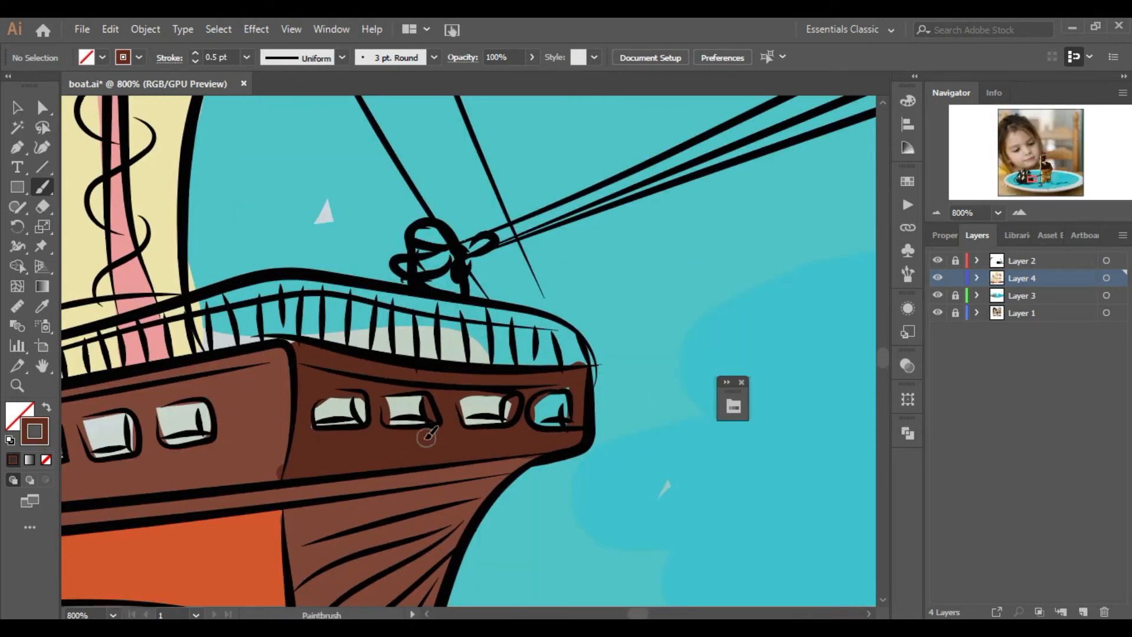
# Paint the railing around the raised stern deck taupe
pyautogui.click(733, 406)
pyautogui.click(547, 443)
pyautogui.scroll(-1, 449, 357)
pyautogui.moveTo(167, 354); pyautogui.dragTo(328, 314)
pyautogui.hotkey('ctrl', 'z')
pyautogui.moveTo(261, 348); pyautogui.dragTo(337, 304)
pyautogui.moveTo(307, 337); pyautogui.dragTo(478, 356)
pyautogui.moveTo(340, 320)
pyautogui.mouseDown()
pyautogui.moveTo(413, 304)
pyautogui.moveTo(530, 342)
pyautogui.moveTo(541, 330)
pyautogui.mouseUp()
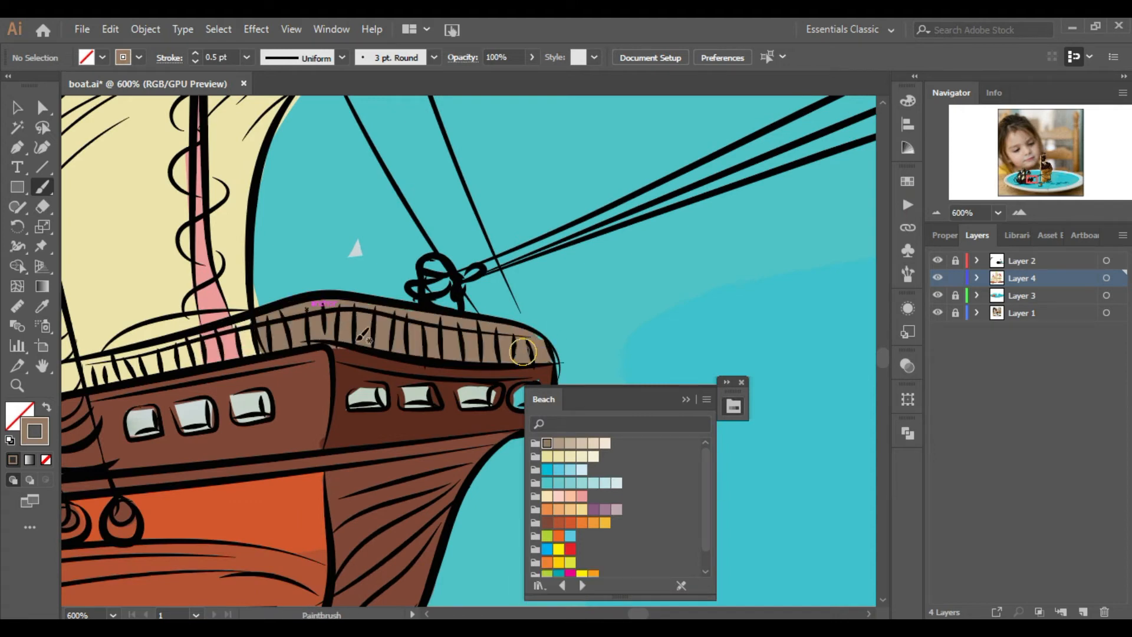
# Fill the windows of the stern cabin with bright red
pyautogui.click(570, 549)
pyautogui.moveTo(236, 396); pyautogui.dragTo(244, 410)
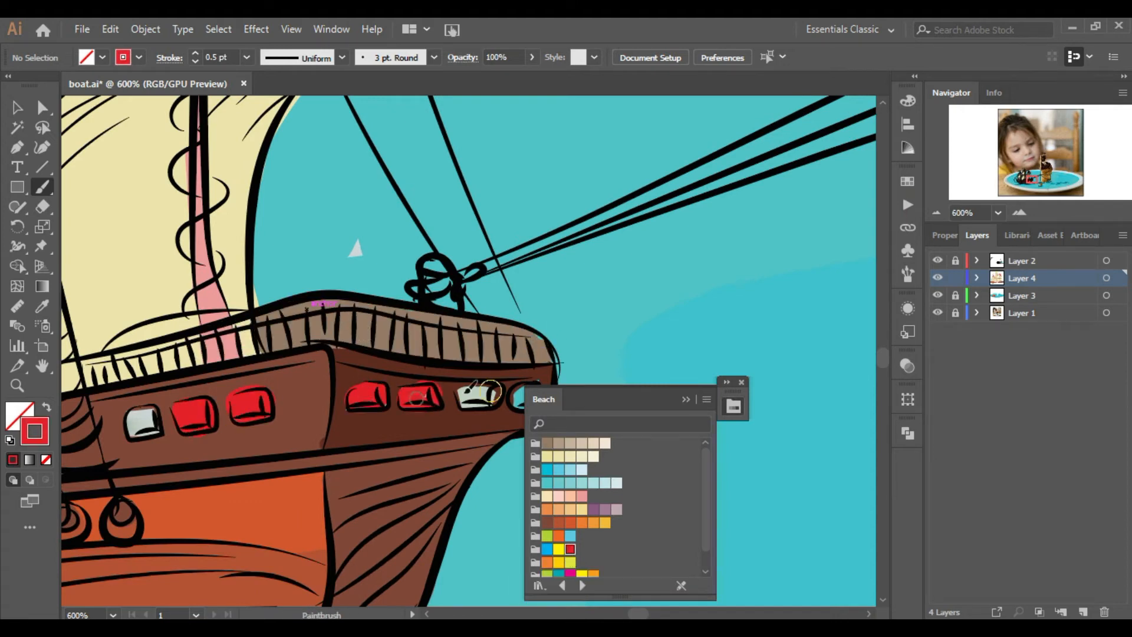
pyautogui.click(933, 213)
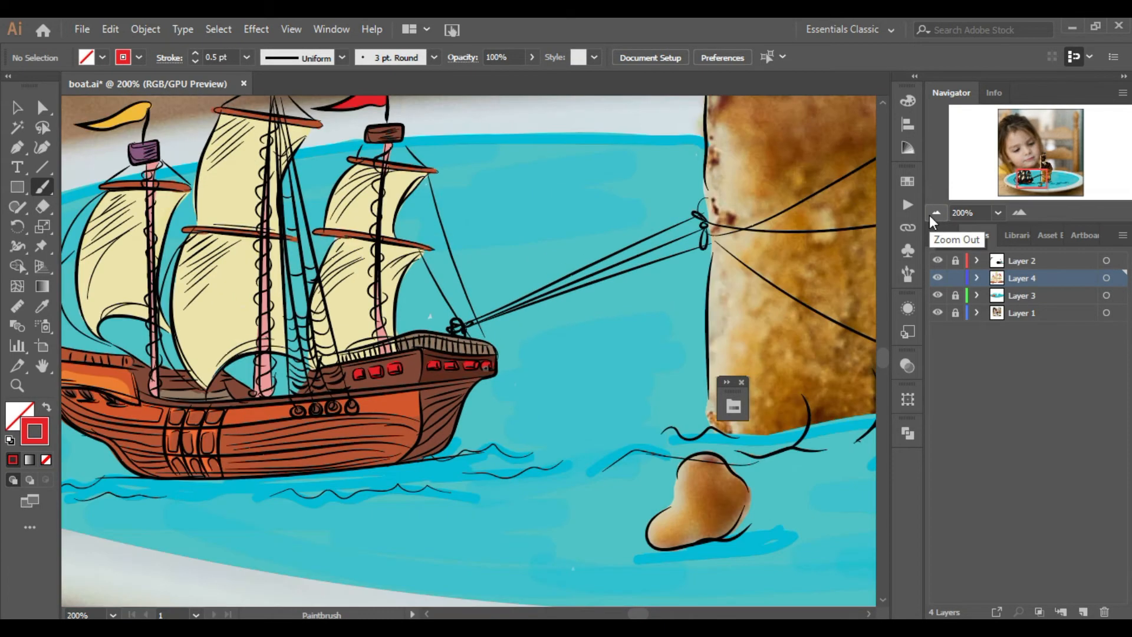
# Brush pale cream highlight strokes onto the sails of all three masts
pyautogui.click(733, 406)
pyautogui.click(598, 457)
pyautogui.click(1018, 214)
pyautogui.moveTo(147, 342); pyautogui.dragTo(692, 395)
pyautogui.click(883, 111)
pyautogui.moveTo(355, 388); pyautogui.dragTo(277, 440)
pyautogui.moveTo(354, 409); pyautogui.dragTo(262, 529)
pyautogui.moveTo(335, 362); pyautogui.dragTo(282, 412)
pyautogui.hscroll(2, 450, 581)
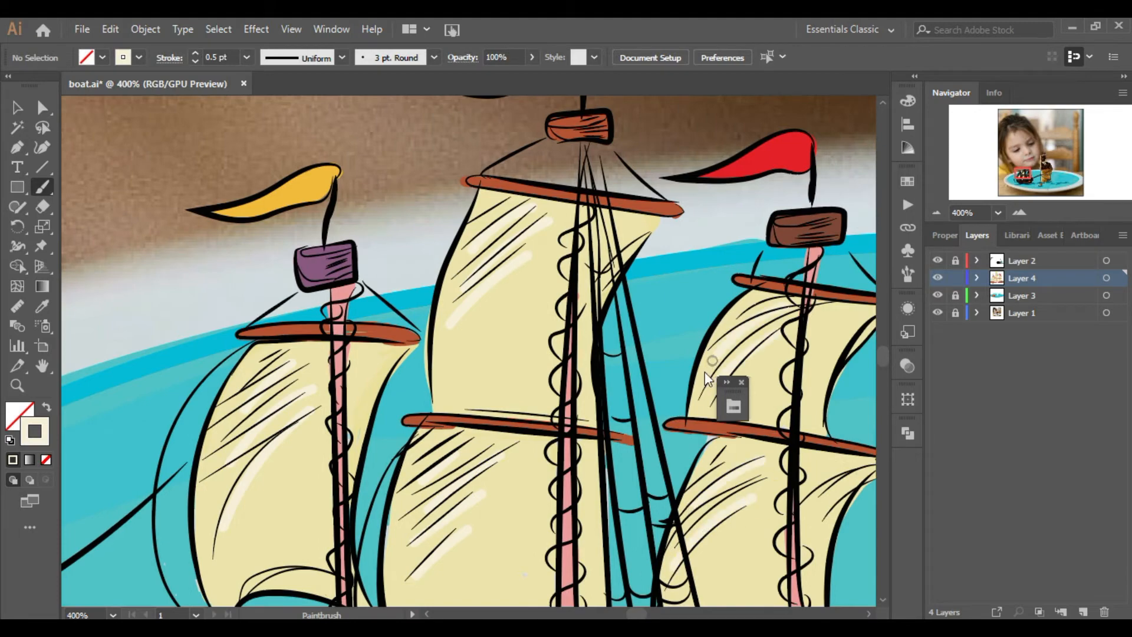
# Add pale blue wave highlights along the water below the hull and make Layer 2 the active layer
pyautogui.click(937, 214)
pyautogui.click(733, 406)
pyautogui.click(608, 466)
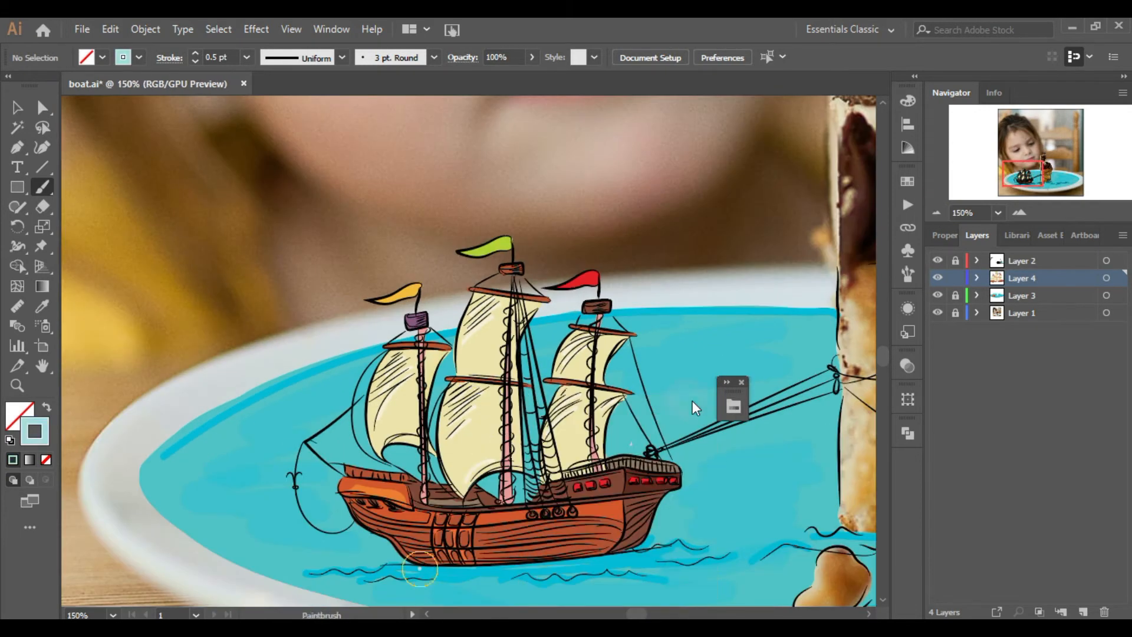
pyautogui.hotkey('ctrl', 'z')
pyautogui.click(1030, 262)
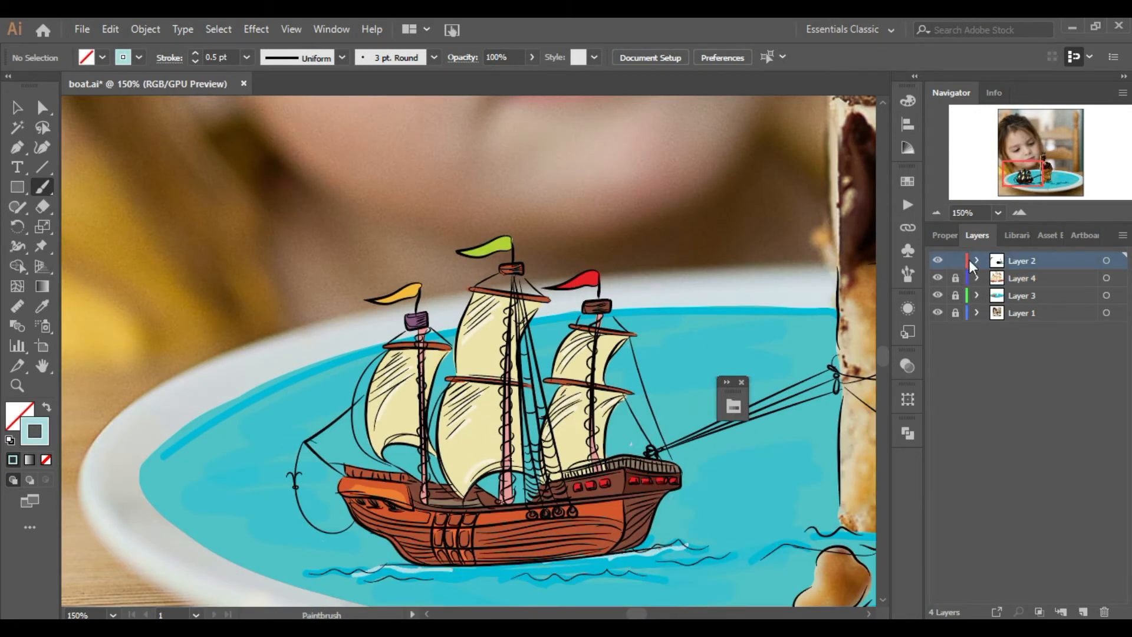
# Draw pale blue wavy lines across the water around the ship, the cupcake and the floating piece
pyautogui.hscroll(1, 690, 538)
pyautogui.click(937, 214)
pyautogui.click(937, 213)
pyautogui.click(1020, 213)
pyautogui.click(1020, 213)
pyautogui.click(1020, 213)
pyautogui.click(1028, 181)
pyautogui.moveTo(551, 367); pyautogui.dragTo(618, 364)
pyautogui.click(937, 214)
pyautogui.click(936, 214)
pyautogui.hotkey('ctrl', 'z')
pyautogui.moveTo(590, 409); pyautogui.dragTo(674, 407)
pyautogui.moveTo(1029, 182); pyautogui.dragTo(1046, 178)
pyautogui.moveTo(617, 391); pyautogui.dragTo(703, 380)
# Make Layer 4 active and save the illustration
pyautogui.click(1020, 278)
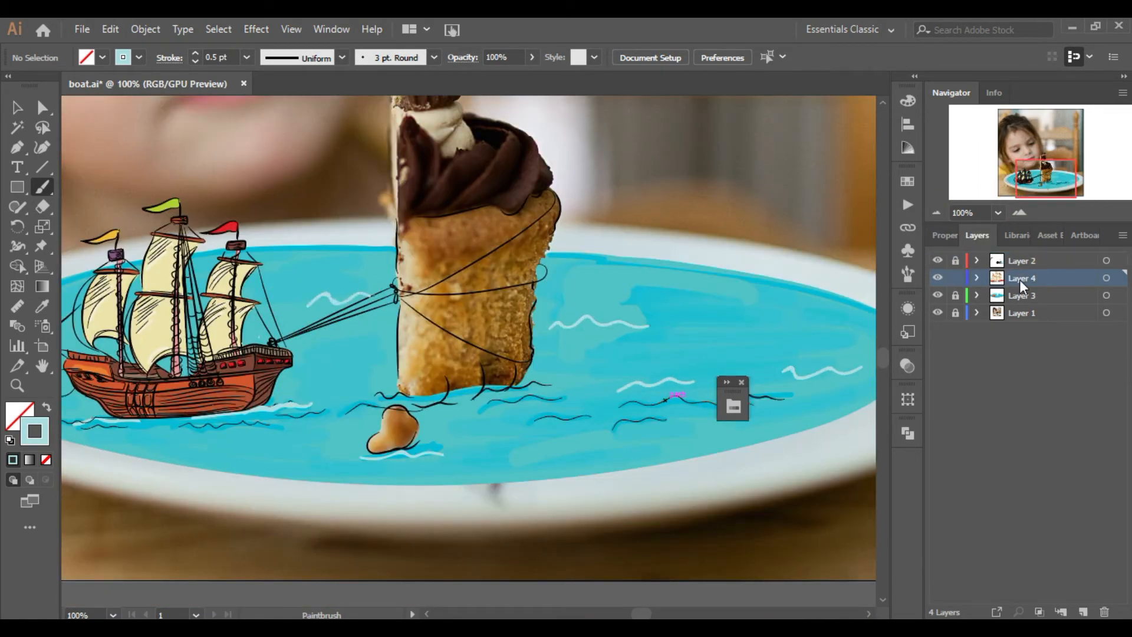
pyautogui.hotkey('ctrl', '-')
pyautogui.hotkey('ctrl', 's')
# Lock Layer 4, unlock Layer 2 and draw pale blue waves on it over the cupcake's waterline, saving the file
pyautogui.hotkey('ctrl', '+')
pyautogui.hotkey('ctrl', '+')
pyautogui.hotkey('ctrl', '+')
pyautogui.hotkey('ctrl', '+')
pyautogui.hotkey('ctrl', '+')
pyautogui.click(956, 277)
pyautogui.click(955, 260)
pyautogui.click(1031, 263)
pyautogui.moveTo(420, 512)
pyautogui.mouseDown()
pyautogui.moveTo(681, 485)
pyautogui.moveTo(711, 470)
pyautogui.mouseUp()
pyautogui.moveTo(149, 507); pyautogui.dragTo(383, 540)
pyautogui.click(937, 214)
pyautogui.hotkey('ctrl', 's')
# Fill the flag on top of the cupcake with orange (C=3 M=63 Y=91 K=0)
pyautogui.click(1020, 214)
pyautogui.click(1042, 159)
pyautogui.click(734, 406)
pyautogui.click(582, 524)
pyautogui.moveTo(497, 176); pyautogui.dragTo(474, 185)
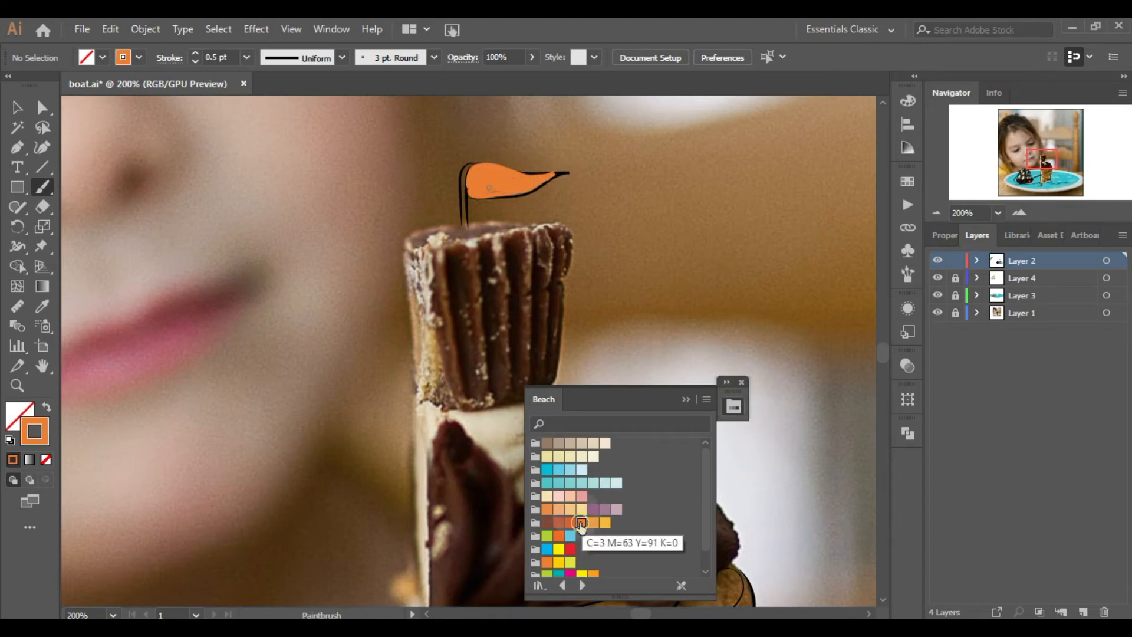
pyautogui.click(686, 399)
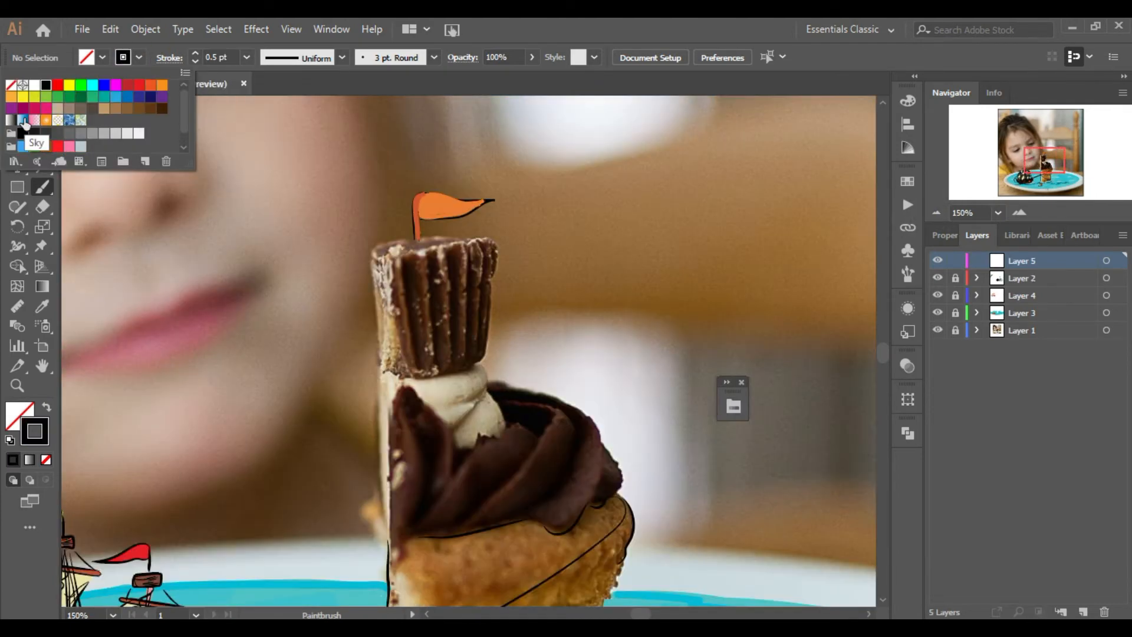
# Switch the black stroke to the thin tapered line brush and set its weight to 2 pt
pyautogui.click(434, 58)
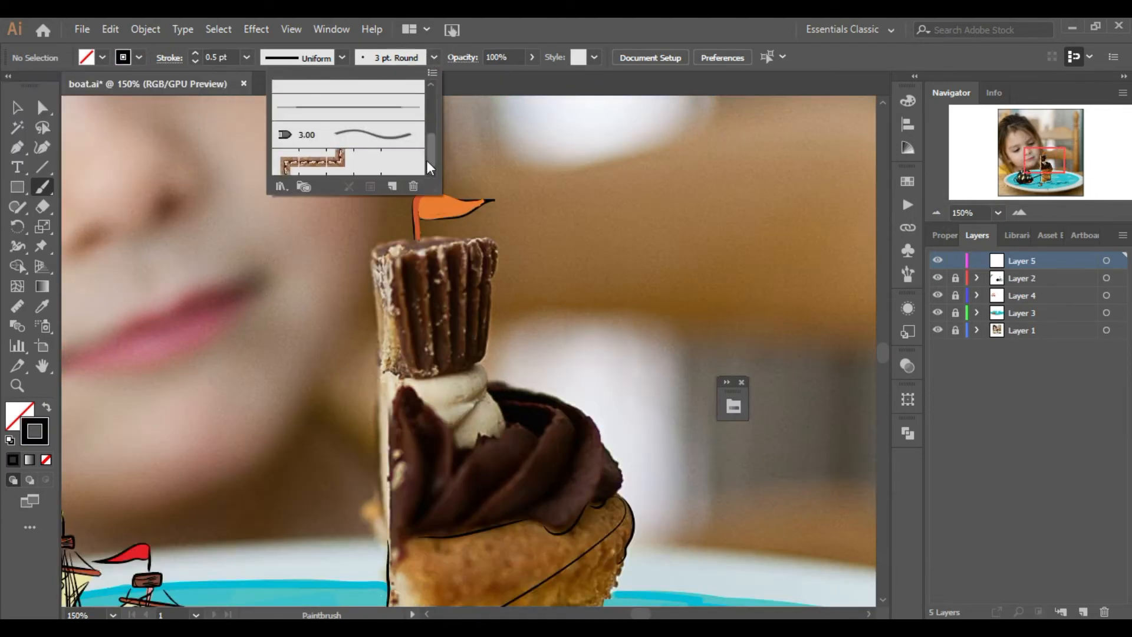
pyautogui.click(366, 109)
pyautogui.click(1019, 214)
pyautogui.click(1045, 166)
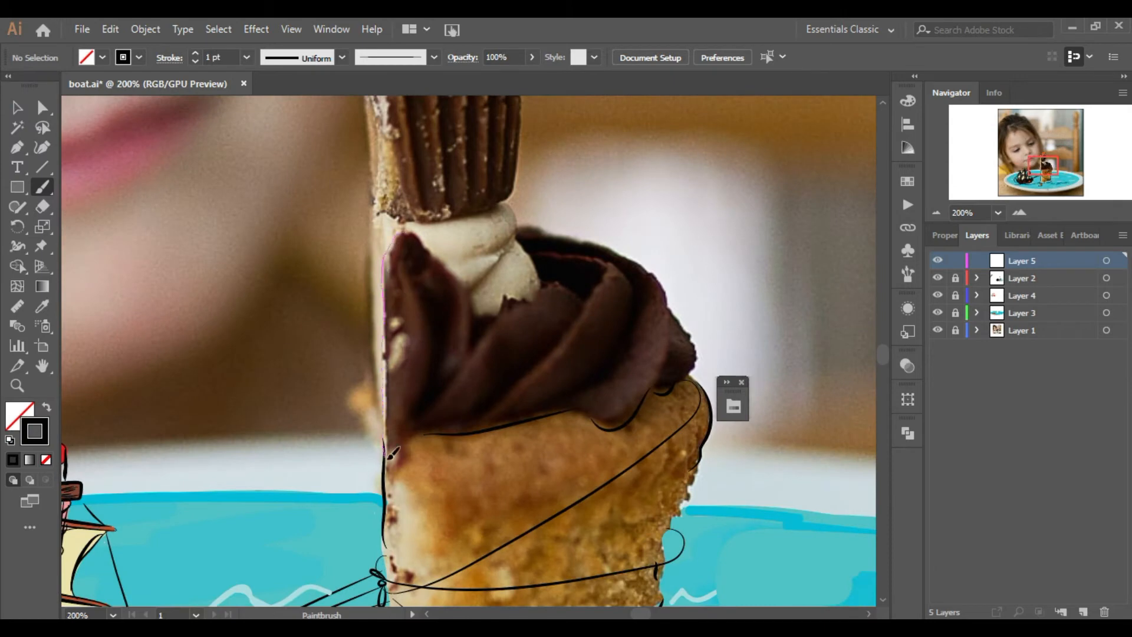
pyautogui.click(246, 57)
pyautogui.click(265, 152)
# Trace the edge and swirls of the cupcake's chocolate frosting with black outlines on Layer 5
pyautogui.moveTo(398, 237); pyautogui.dragTo(407, 229)
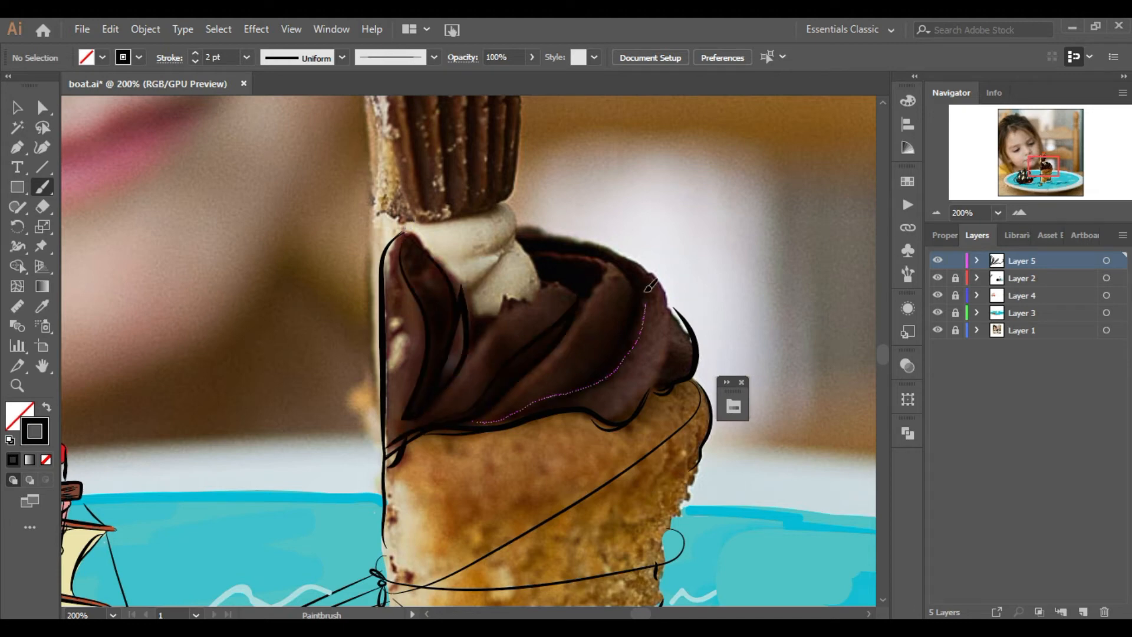
pyautogui.moveTo(642, 284); pyautogui.dragTo(660, 289)
pyautogui.moveTo(662, 289); pyautogui.dragTo(687, 370)
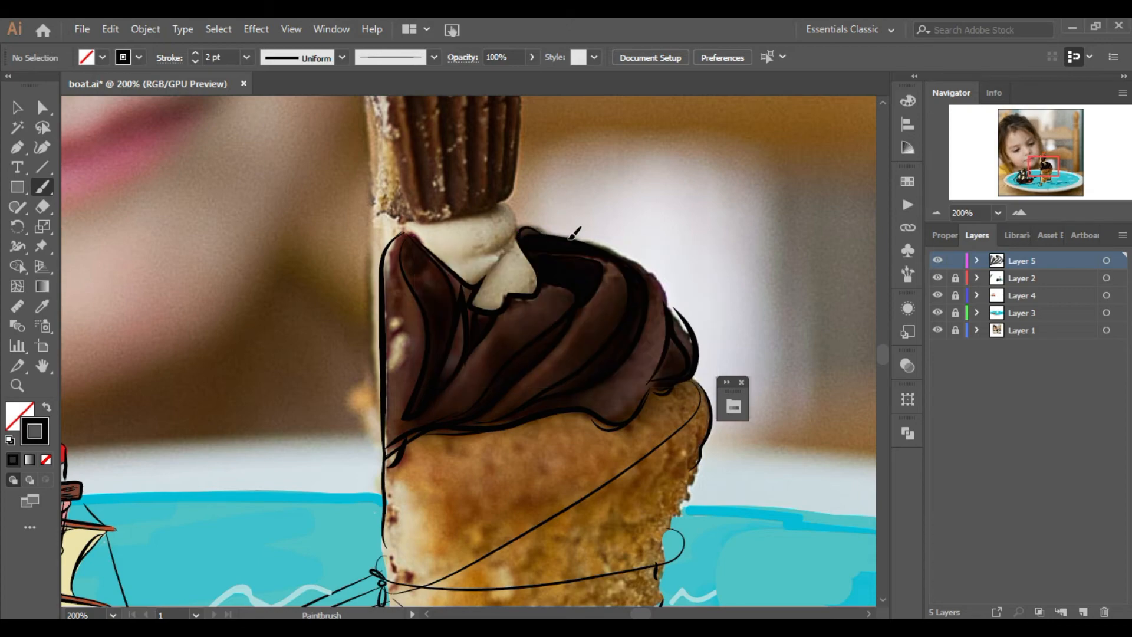
# Outline the cream between the frosting and the chocolate cup in black
pyautogui.click(936, 213)
pyautogui.click(936, 213)
pyautogui.click(937, 213)
pyautogui.click(1020, 213)
pyautogui.click(1019, 213)
pyautogui.click(1020, 213)
pyautogui.moveTo(398, 235)
pyautogui.mouseDown()
pyautogui.moveTo(391, 216)
pyautogui.moveTo(507, 249)
pyautogui.moveTo(473, 286)
pyautogui.mouseUp()
pyautogui.moveTo(515, 246)
pyautogui.mouseDown()
pyautogui.moveTo(532, 279)
pyautogui.moveTo(499, 305)
pyautogui.moveTo(455, 255)
pyautogui.moveTo(505, 204)
pyautogui.mouseUp()
# Outline the cake base's jagged edge on the side away from the ship and add curved strokes along the upper rope
pyautogui.click(936, 213)
pyautogui.moveTo(1044, 167); pyautogui.dragTo(1045, 174)
pyautogui.moveTo(618, 248); pyautogui.dragTo(605, 294)
pyautogui.moveTo(596, 258); pyautogui.dragTo(585, 296)
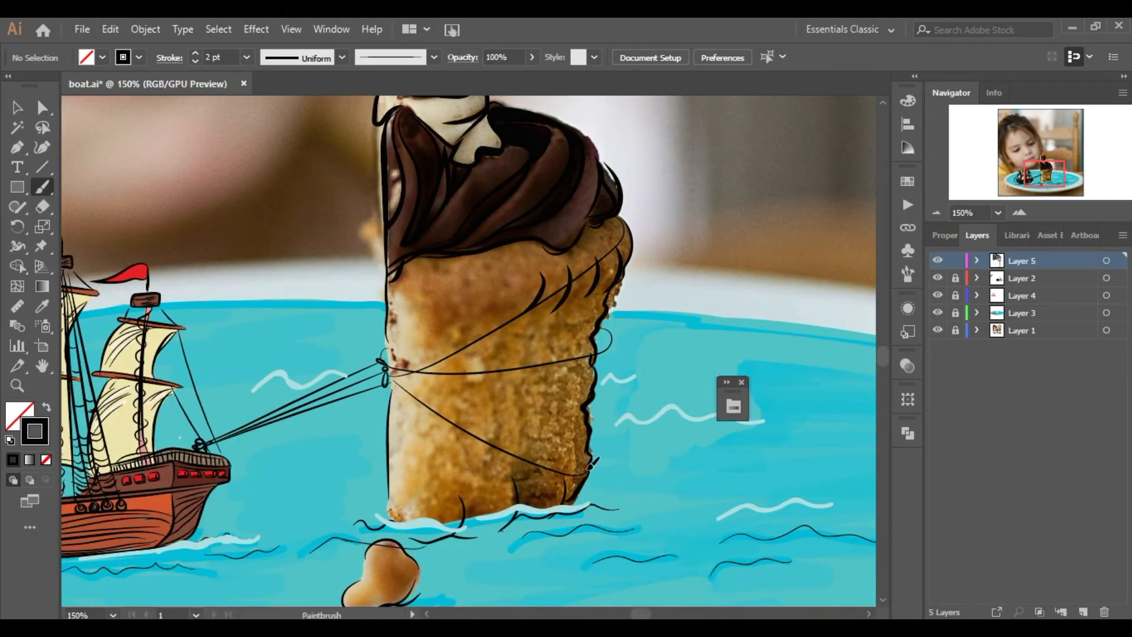
# Outline the ridged chocolate cup on top of the cupcake, including its rim and grooves, in black
pyautogui.click(937, 213)
pyautogui.click(1020, 213)
pyautogui.click(1020, 213)
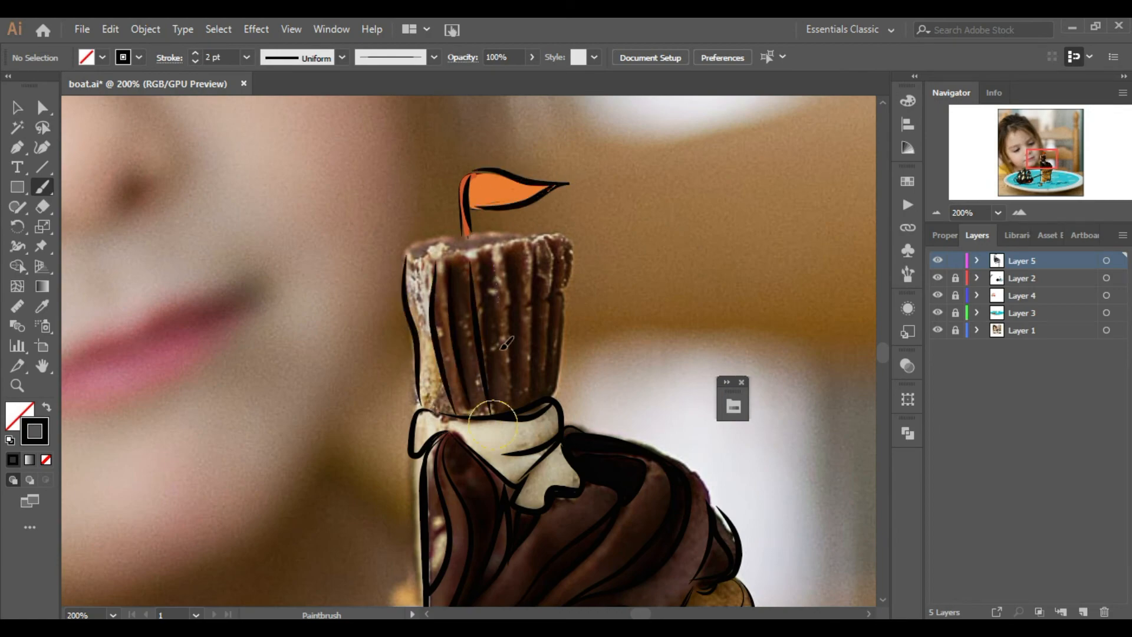
pyautogui.moveTo(475, 233); pyautogui.dragTo(564, 232)
pyautogui.click(1124, 76)
pyautogui.click(1124, 76)
# Outline the cake base's edge facing the ship in black from the frosting down to the waterline
pyautogui.moveTo(1042, 159); pyautogui.dragTo(1043, 178)
pyautogui.moveTo(419, 337)
pyautogui.mouseDown()
pyautogui.moveTo(414, 457)
pyautogui.moveTo(436, 477)
pyautogui.mouseUp()
pyautogui.hotkey('ctrl', 'z')
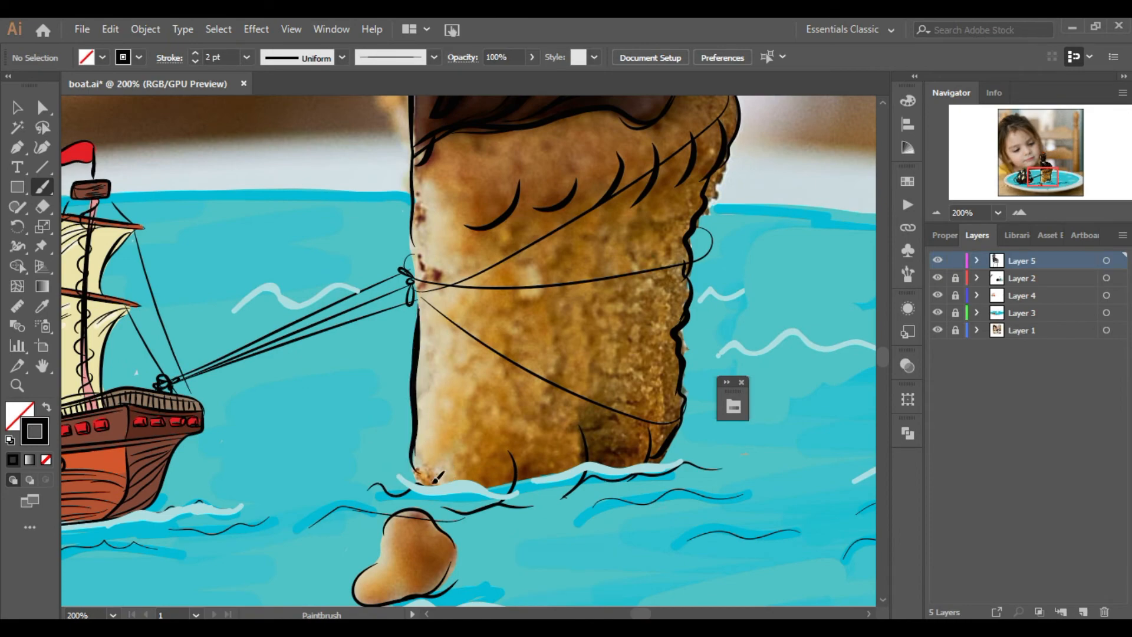
pyautogui.moveTo(416, 220); pyautogui.dragTo(424, 258)
pyautogui.click(937, 213)
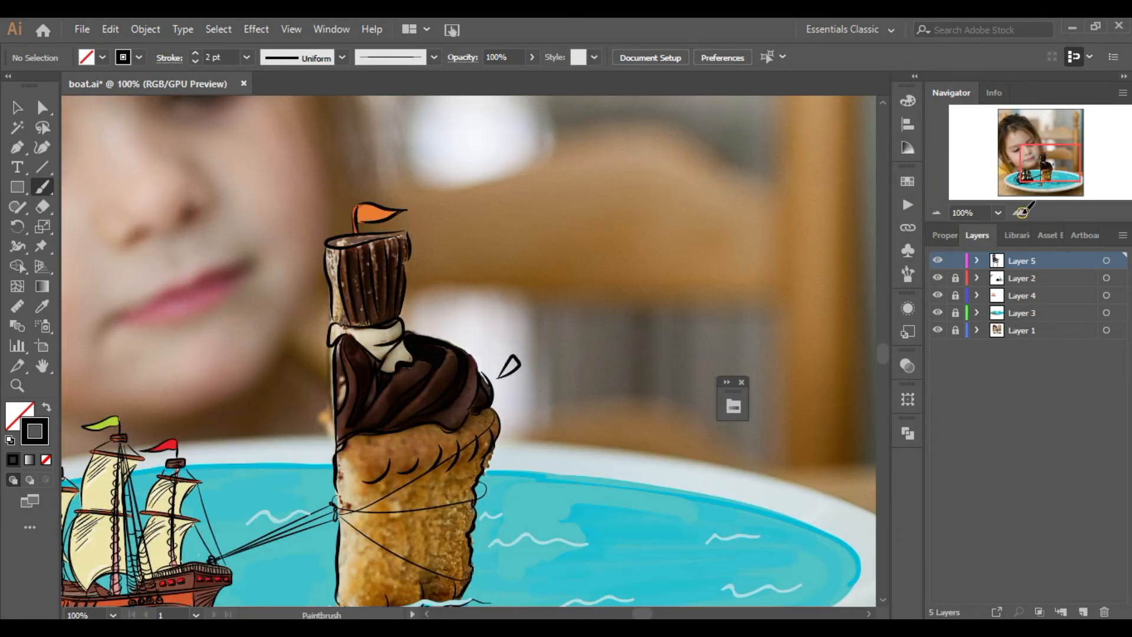
# Draw black teardrop accent marks beside the cupcake's frosting and undo the last stray stroke
pyautogui.hotkey('ctrl', '=')
pyautogui.moveTo(649, 225); pyautogui.dragTo(657, 235)
pyautogui.click(1026, 174)
pyautogui.doubleClick(936, 213)
pyautogui.click(1024, 182)
pyautogui.click(1020, 214)
pyautogui.moveTo(661, 379); pyautogui.dragTo(678, 364)
pyautogui.hotkey('ctrl', 'z')
# Draw pairs of black teardrop accent marks beside the floating crumb, the ship's stern and its bow
pyautogui.doubleClick(1021, 213)
pyautogui.click(1036, 184)
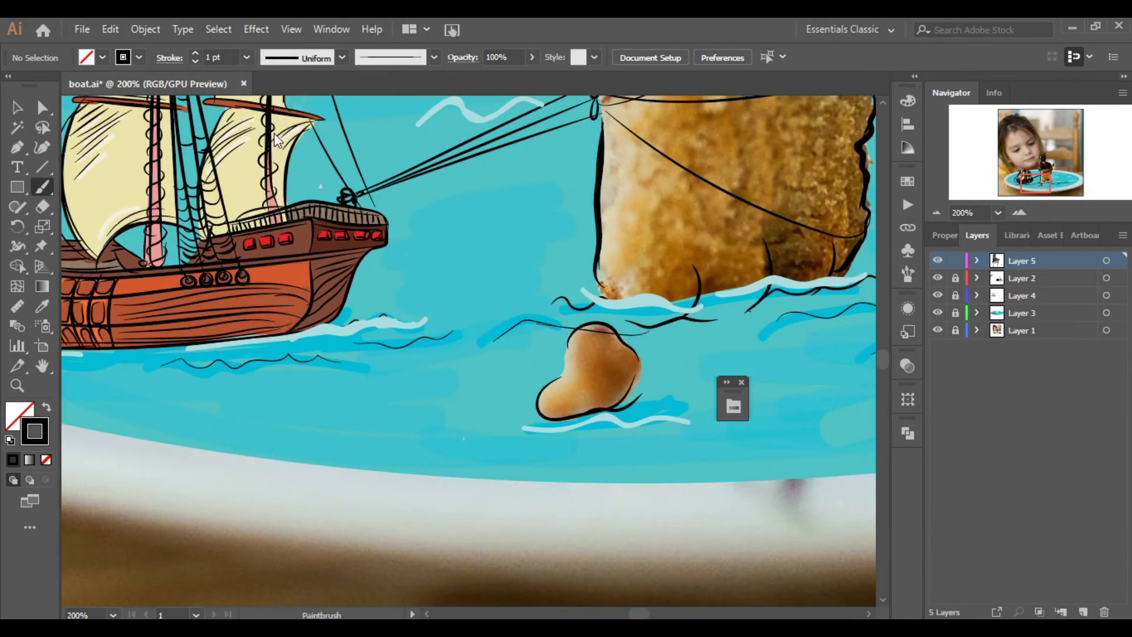
pyautogui.moveTo(564, 341); pyautogui.dragTo(566, 342)
pyautogui.click(1028, 172)
pyautogui.click(1028, 173)
pyautogui.moveTo(142, 472); pyautogui.dragTo(146, 481)
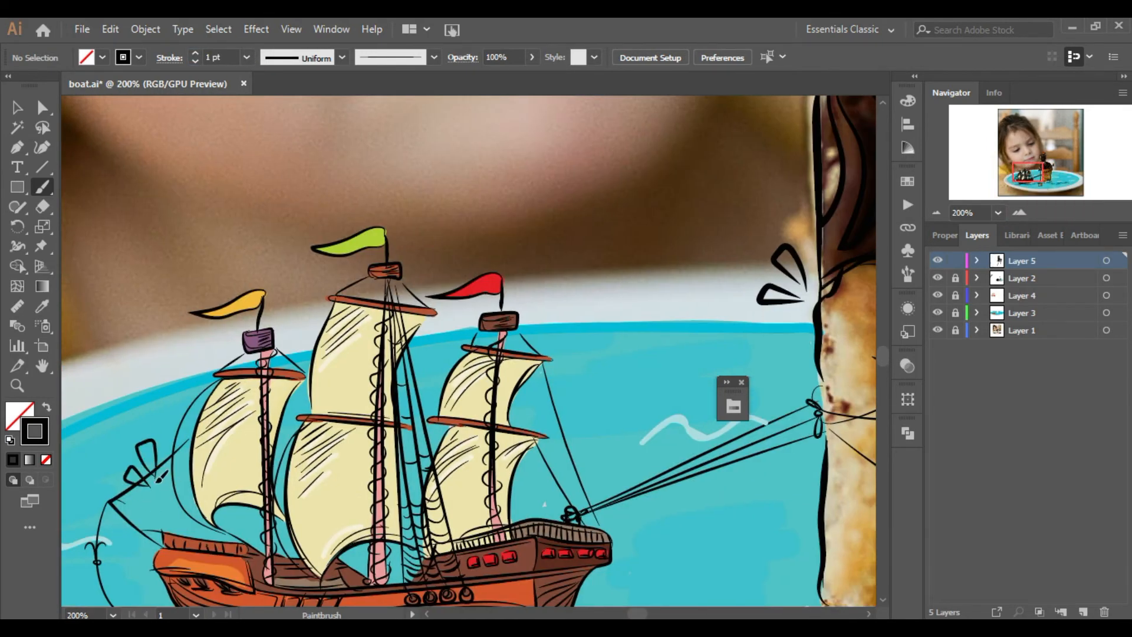
pyautogui.moveTo(583, 425); pyautogui.dragTo(583, 421)
pyautogui.doubleClick(936, 213)
pyautogui.click(1041, 172)
# Lock Layer 5 and add a new layer directly beneath it
pyautogui.click(955, 261)
pyautogui.click(1084, 612)
pyautogui.moveTo(1029, 261); pyautogui.dragTo(1040, 286)
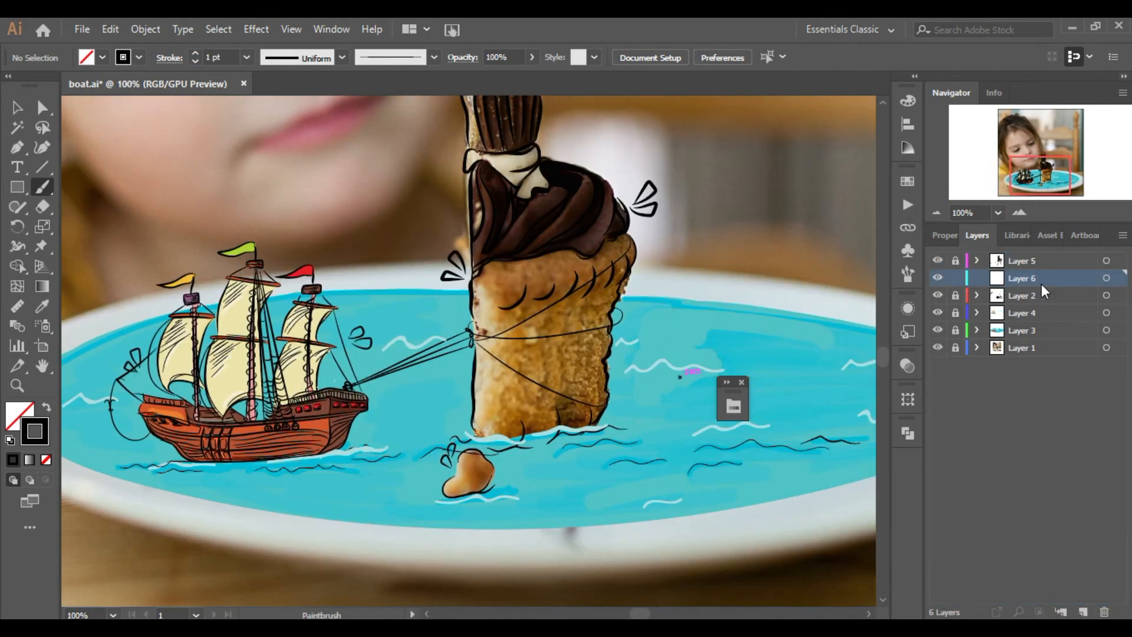
# Paint the upper accent mark on the cupcake's side away from the ship yellow, using the 3 pt Round brush at 0.75 pt
pyautogui.click(733, 406)
pyautogui.click(558, 563)
pyautogui.click(1020, 213)
pyautogui.click(1019, 213)
pyautogui.click(1020, 213)
pyautogui.click(1019, 213)
pyautogui.click(1050, 167)
pyautogui.click(422, 60)
pyautogui.moveTo(630, 248)
pyautogui.mouseDown()
pyautogui.moveTo(678, 184)
pyautogui.moveTo(626, 256)
pyautogui.moveTo(655, 241)
pyautogui.mouseUp()
pyautogui.scroll(3, 293, 96)
pyautogui.click(293, 97)
pyautogui.hotkey('ctrl', 'z')
pyautogui.click(246, 57)
pyautogui.click(273, 111)
pyautogui.moveTo(655, 241)
pyautogui.mouseDown()
pyautogui.moveTo(691, 215)
pyautogui.moveTo(672, 178)
pyautogui.mouseUp()
# Colour the accent marks on the cupcake's ship-facing side yellow and red, and the remaining mark on the opposite side orange
pyautogui.click(1039, 173)
pyautogui.moveTo(452, 372); pyautogui.dragTo(510, 370)
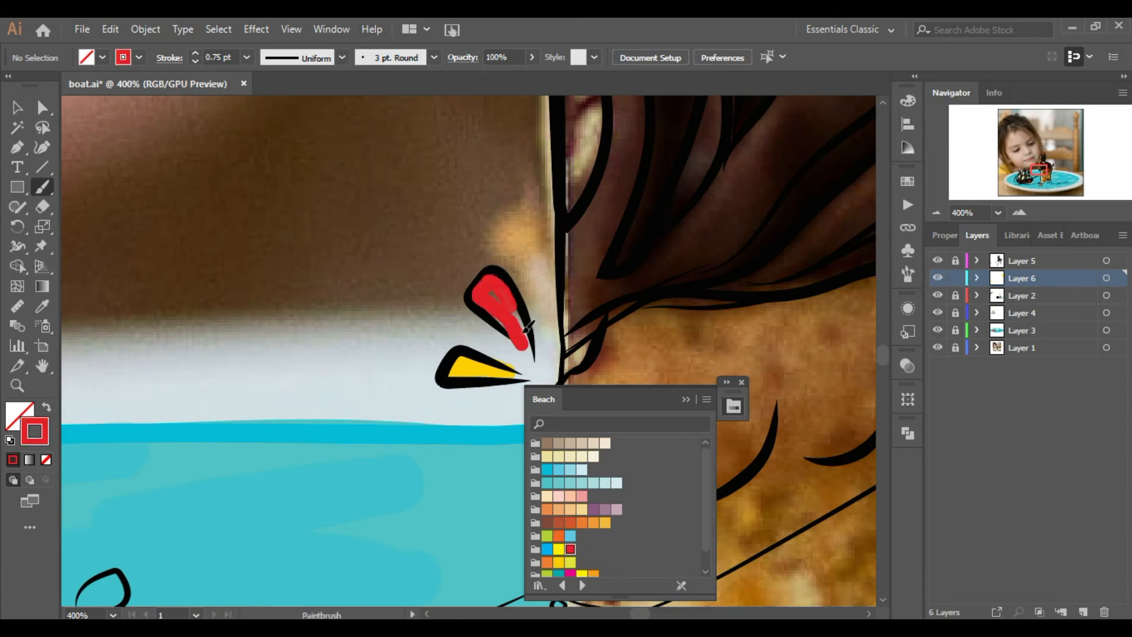
pyautogui.click(1053, 167)
pyautogui.click(584, 522)
pyautogui.click(547, 510)
pyautogui.click(559, 537)
pyautogui.moveTo(426, 286); pyautogui.dragTo(509, 286)
# Paint the crumb's lower accent mark and the upper mark near the ship's stern orange
pyautogui.click(937, 213)
pyautogui.click(937, 213)
pyautogui.click(937, 213)
pyautogui.click(1027, 188)
pyautogui.click(1019, 213)
pyautogui.click(1019, 213)
pyautogui.click(1034, 180)
pyautogui.moveTo(635, 405); pyautogui.dragTo(817, 217)
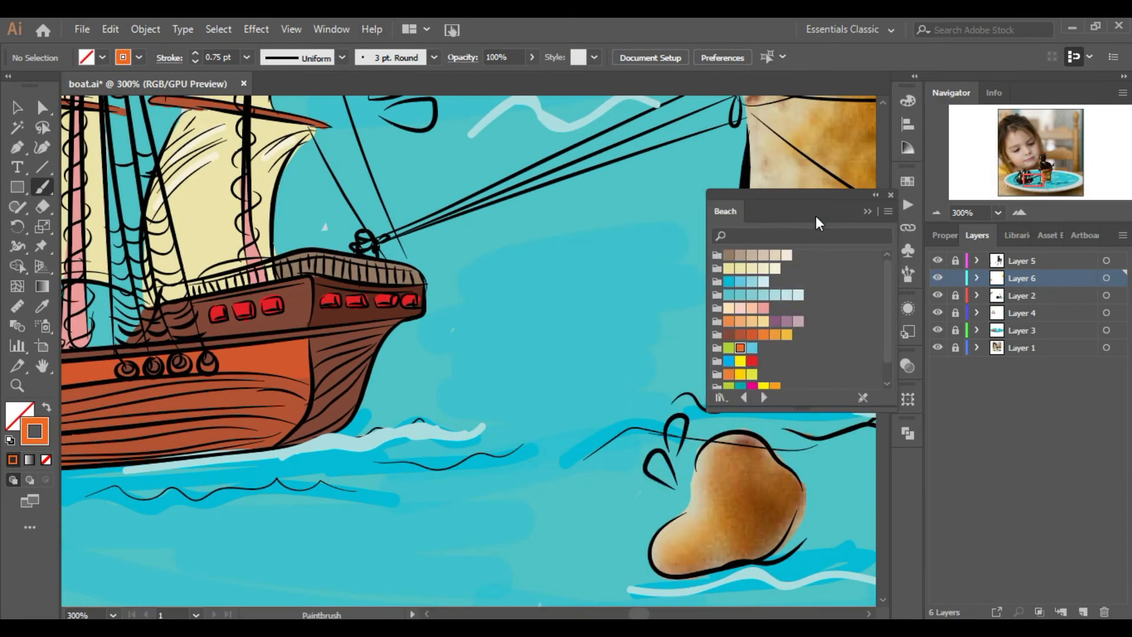
pyautogui.moveTo(678, 486); pyautogui.dragTo(667, 462)
pyautogui.click(1025, 175)
pyautogui.click(1018, 175)
pyautogui.click(1019, 213)
pyautogui.click(1019, 213)
pyautogui.moveTo(374, 477); pyautogui.dragTo(379, 479)
# Fill the lower accent marks by the ship with yellow-orange and the bow's upper mark with red at 0.5 pt stroke
pyautogui.click(787, 334)
pyautogui.click(1030, 179)
pyautogui.click(1031, 171)
pyautogui.click(1033, 175)
pyautogui.moveTo(463, 342)
pyautogui.mouseDown()
pyautogui.moveTo(381, 357)
pyautogui.moveTo(441, 359)
pyautogui.mouseUp()
pyautogui.click(752, 361)
pyautogui.click(246, 58)
pyautogui.click(260, 94)
pyautogui.moveTo(403, 307)
pyautogui.mouseDown()
pyautogui.moveTo(355, 330)
pyautogui.moveTo(407, 299)
pyautogui.mouseUp()
# Fill the upper accent mark beside the floating crumb with red
pyautogui.click(934, 212)
pyautogui.click(935, 208)
pyautogui.click(934, 209)
pyautogui.click(1039, 177)
pyautogui.click(1019, 206)
pyautogui.click(1020, 205)
pyautogui.click(1020, 205)
pyautogui.click(1020, 205)
pyautogui.moveTo(501, 248); pyautogui.dragTo(491, 272)
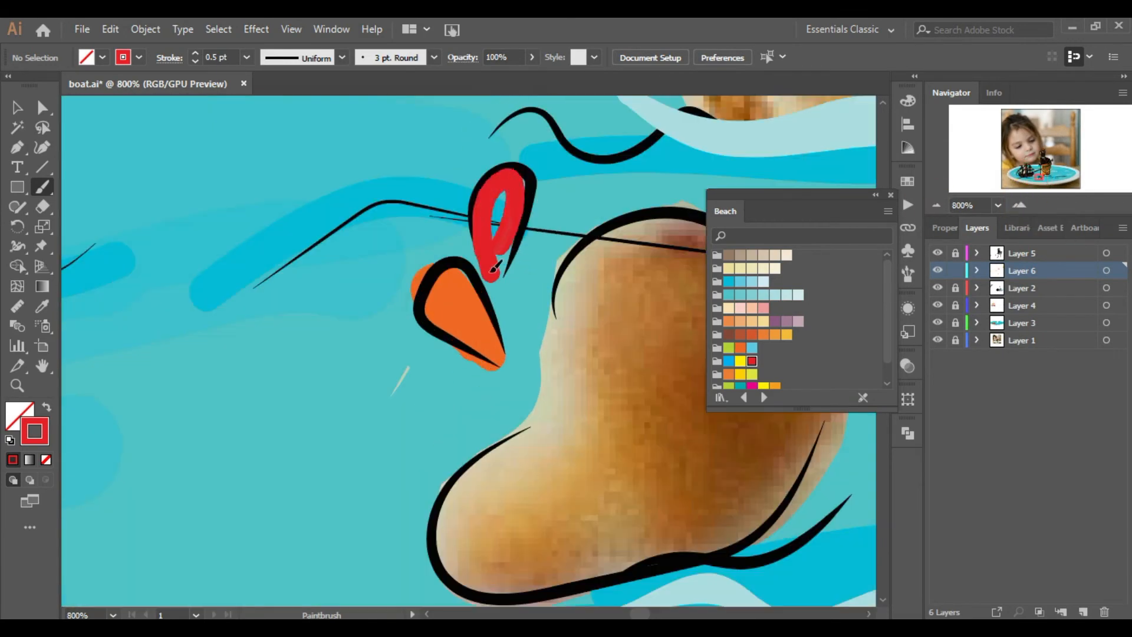
# Lock Layer 6, then unlock Layer 3 and select its painted water around the ship
pyautogui.tripleClick(940, 206)
pyautogui.click(940, 206)
pyautogui.click(939, 206)
pyautogui.click(1027, 171)
pyautogui.click(957, 271)
pyautogui.click(953, 289)
pyautogui.click(935, 288)
pyautogui.click(936, 288)
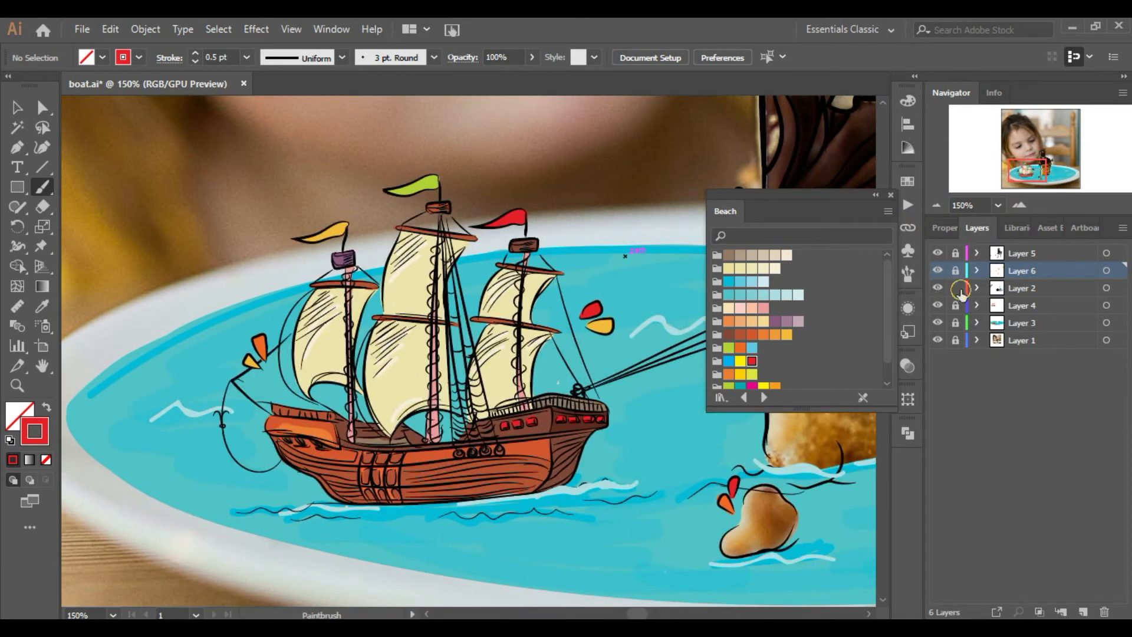
pyautogui.click(937, 322)
pyautogui.click(937, 323)
pyautogui.click(956, 323)
pyautogui.click(1022, 323)
pyautogui.click(17, 108)
pyautogui.click(557, 448)
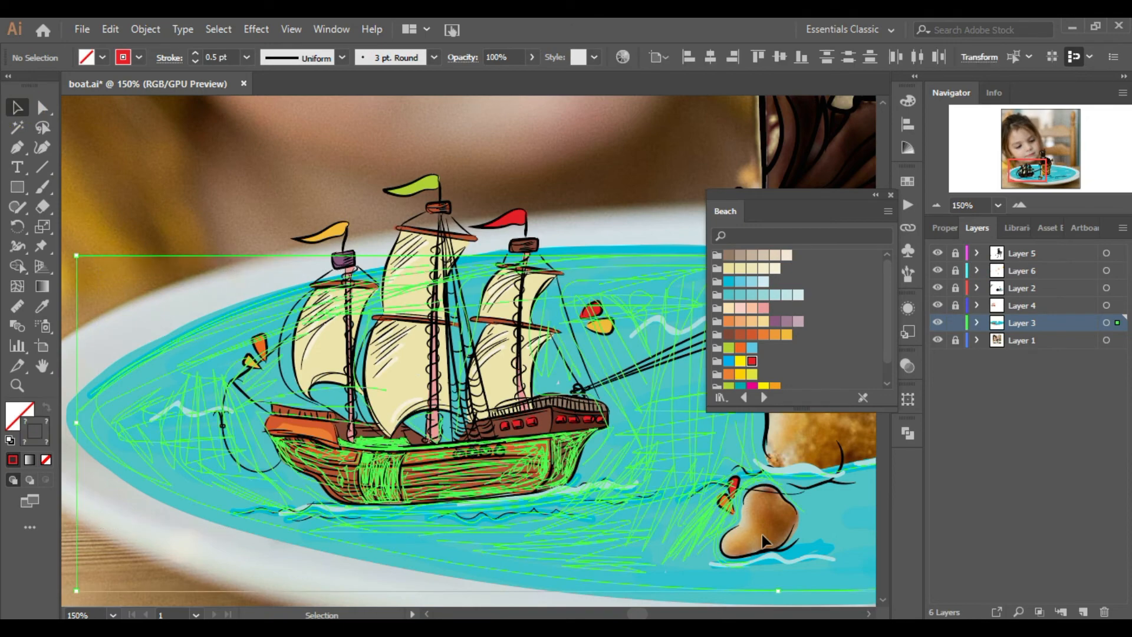
# Save the document and erase the selected water's outer edge along the plate's far rim behind the ship
pyautogui.click(146, 161)
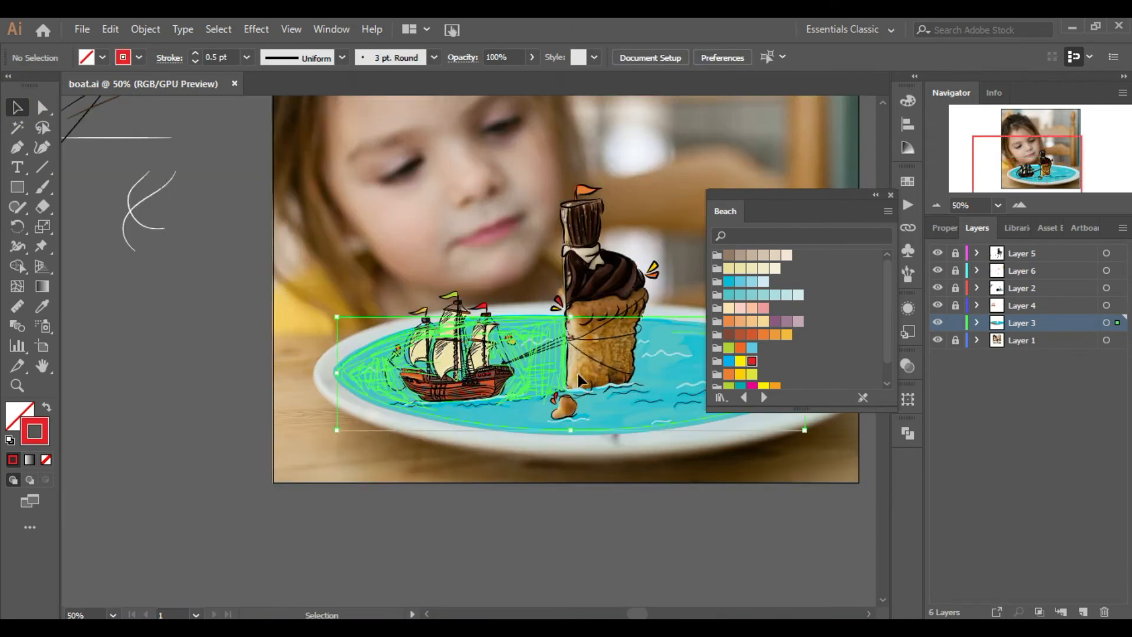
pyautogui.hotkey('ctrl', '1')
pyautogui.click(43, 206)
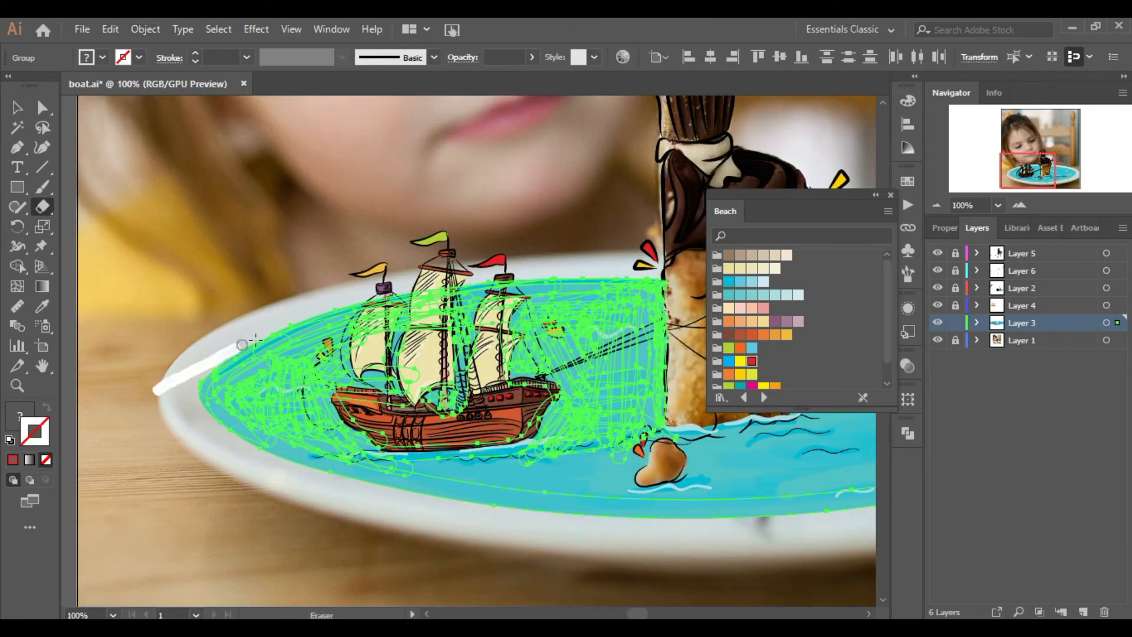
pyautogui.moveTo(155, 391)
pyautogui.mouseDown()
pyautogui.moveTo(424, 292)
pyautogui.moveTo(623, 276)
pyautogui.mouseUp()
pyautogui.moveTo(218, 471); pyautogui.dragTo(218, 471)
pyautogui.moveTo(324, 301); pyautogui.dragTo(675, 279)
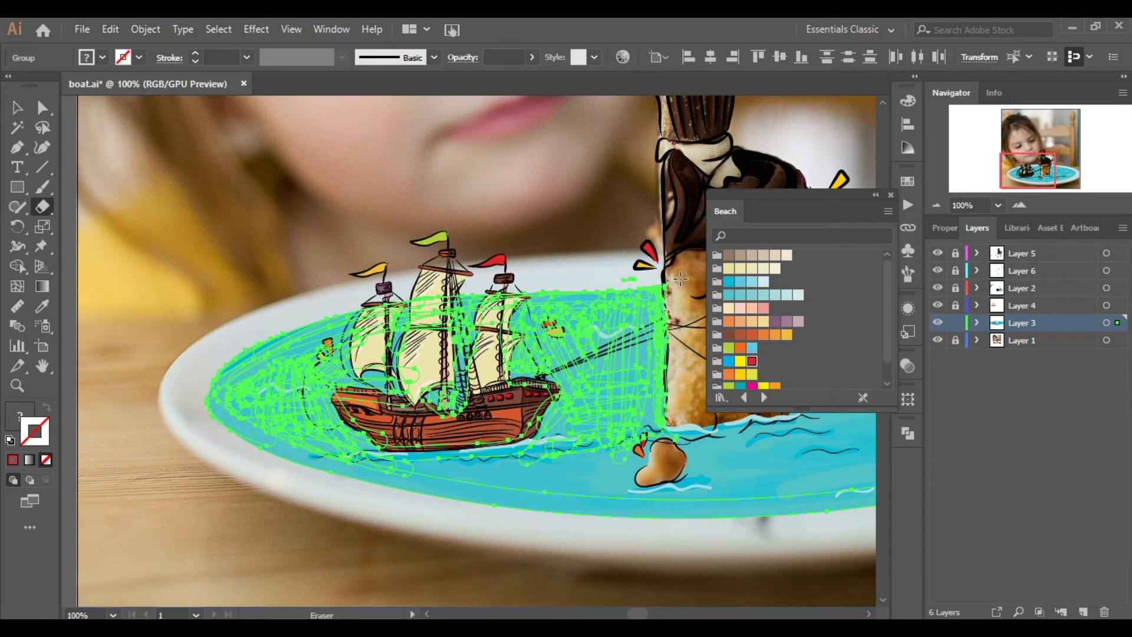
pyautogui.click(18, 108)
pyautogui.click(69, 118)
# Erase the remaining excess water paint along the plate's inner rim around the ship and toggle Layer 4's lock
pyautogui.click(937, 206)
pyautogui.click(937, 205)
pyautogui.click(1020, 205)
pyautogui.click(1020, 205)
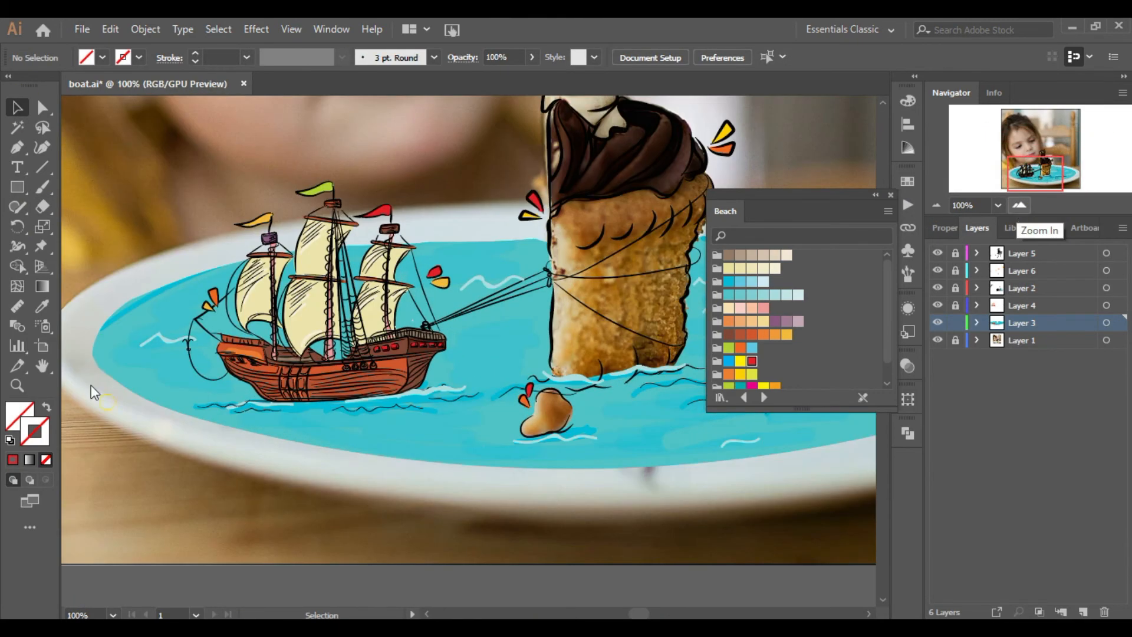
pyautogui.click(43, 206)
pyautogui.moveTo(89, 395)
pyautogui.mouseDown()
pyautogui.moveTo(227, 272)
pyautogui.moveTo(258, 261)
pyautogui.mouseUp()
pyautogui.moveTo(144, 282); pyautogui.dragTo(544, 243)
pyautogui.moveTo(191, 249)
pyautogui.mouseDown()
pyautogui.moveTo(120, 385)
pyautogui.moveTo(127, 401)
pyautogui.mouseUp()
pyautogui.click(937, 205)
pyautogui.moveTo(1035, 174); pyautogui.dragTo(1055, 186)
pyautogui.click(936, 205)
pyautogui.click(956, 305)
pyautogui.click(1020, 205)
pyautogui.moveTo(456, 145); pyautogui.dragTo(490, 152)
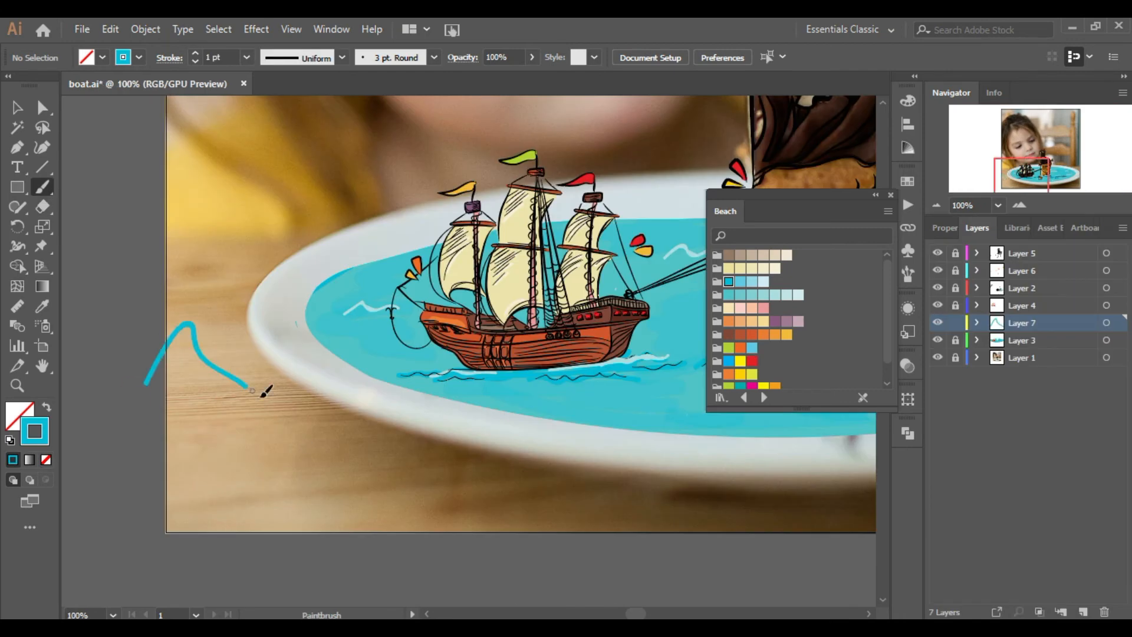
# Undo the trial stroke and paint a cyan stream outline on Layer 7, spilling over the plate's rim onto the table
pyautogui.hotkey('ctrl', 'z')
pyautogui.moveTo(330, 298)
pyautogui.mouseDown()
pyautogui.moveTo(313, 396)
pyautogui.moveTo(139, 500)
pyautogui.mouseUp()
pyautogui.click(937, 205)
pyautogui.click(937, 205)
pyautogui.click(1006, 182)
pyautogui.click(1020, 205)
pyautogui.click(1020, 206)
pyautogui.moveTo(1007, 183); pyautogui.dragTo(1010, 181)
pyautogui.moveTo(544, 130); pyautogui.dragTo(506, 191)
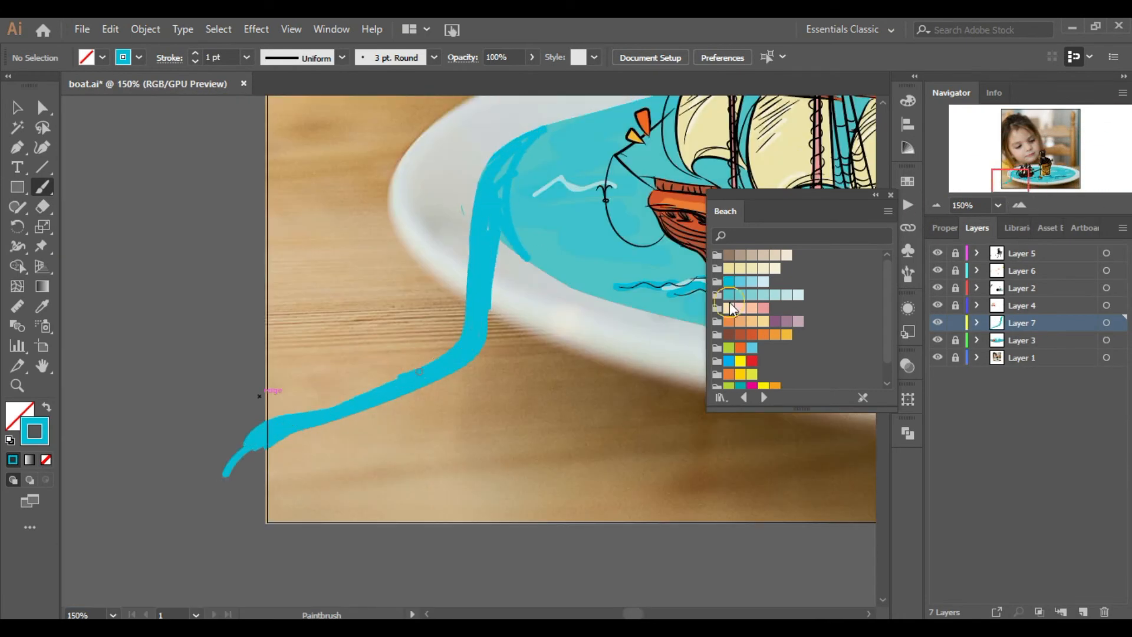
# Fill the inside of the spilling stream with teal brush strokes down to the photo's lower edge
pyautogui.click(740, 282)
pyautogui.moveTo(533, 225)
pyautogui.mouseDown()
pyautogui.moveTo(570, 276)
pyautogui.moveTo(500, 266)
pyautogui.mouseUp()
pyautogui.moveTo(485, 384); pyautogui.dragTo(324, 430)
pyautogui.click(937, 205)
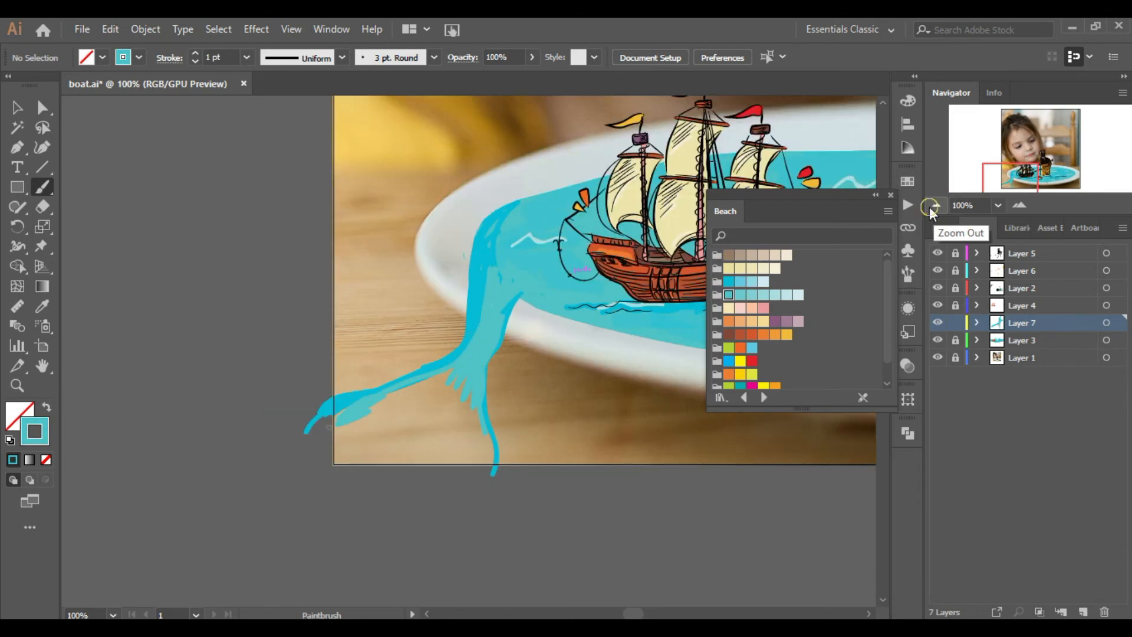
pyautogui.click(1019, 206)
pyautogui.moveTo(355, 311)
pyautogui.mouseDown()
pyautogui.moveTo(409, 232)
pyautogui.moveTo(333, 357)
pyautogui.moveTo(485, 358)
pyautogui.mouseUp()
# Paint lighter teal tones along the base and outer side of the spilled water with wide strokes
pyautogui.click(752, 295)
pyautogui.moveTo(253, 376)
pyautogui.mouseDown()
pyautogui.moveTo(466, 358)
pyautogui.moveTo(271, 361)
pyautogui.mouseUp()
pyautogui.click(740, 295)
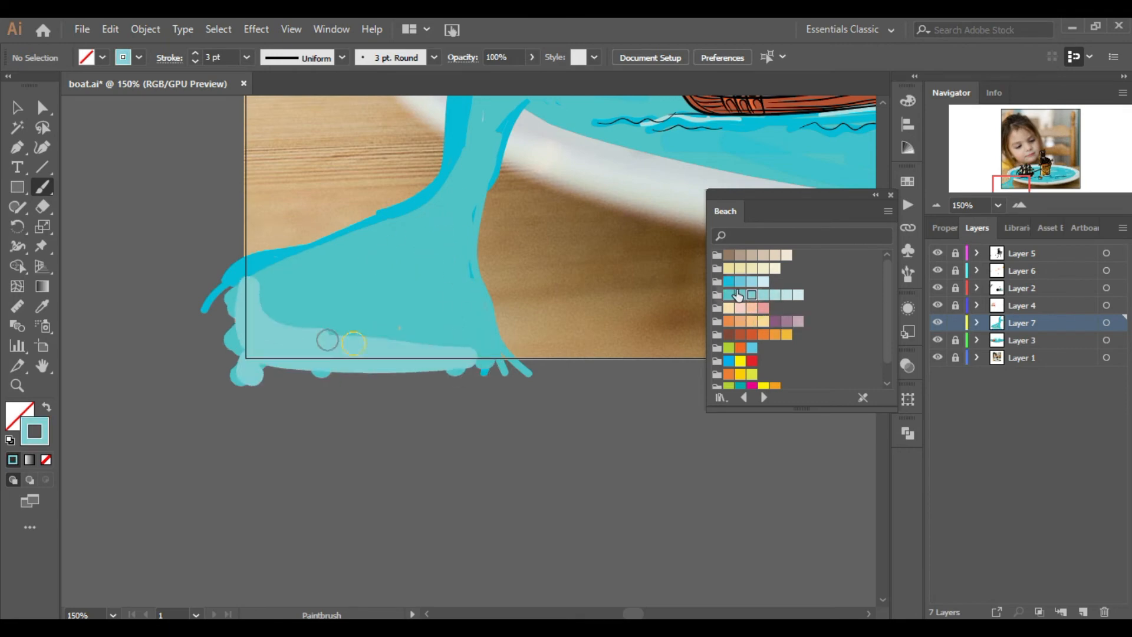
pyautogui.moveTo(434, 203); pyautogui.dragTo(196, 332)
pyautogui.moveTo(265, 325); pyautogui.dragTo(235, 398)
# Switch to a different brush and add fine light teal streaks running down the spilling stream
pyautogui.click(435, 57)
pyautogui.moveTo(437, 97); pyautogui.dragTo(437, 171)
pyautogui.click(372, 107)
pyautogui.moveTo(412, 237); pyautogui.dragTo(473, 153)
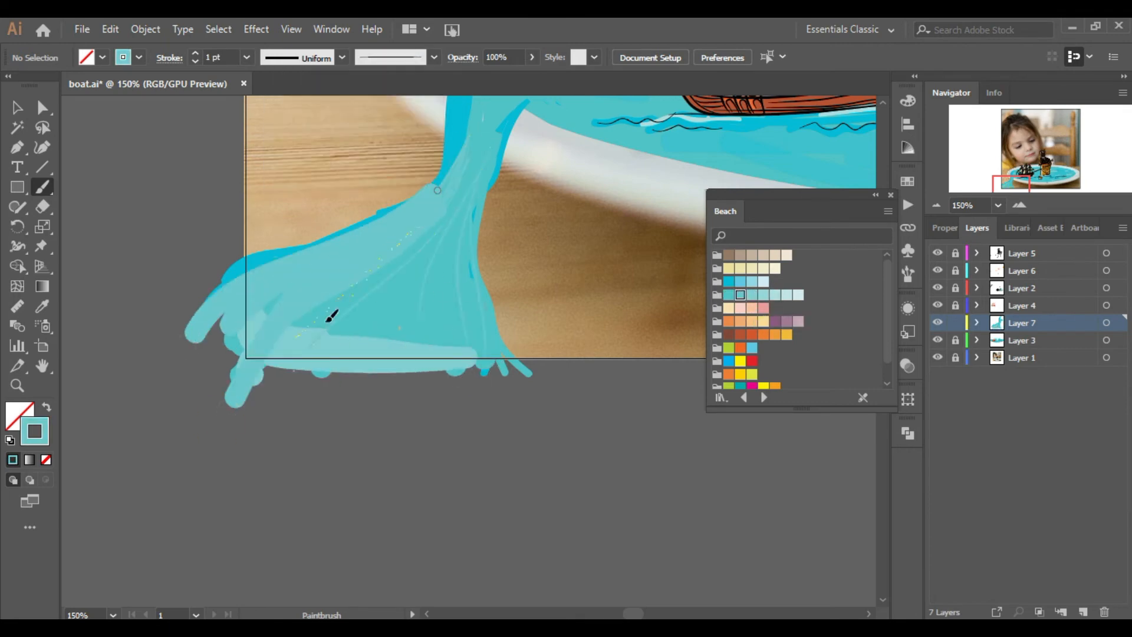
# Erase excess paint along the spill's outer edge between the plate's rim and the photo's lower corner
pyautogui.hotkey('ctrl', '-')
pyautogui.hotkey('ctrl', '-')
pyautogui.moveTo(1012, 189); pyautogui.dragTo(1009, 187)
pyautogui.click(1019, 205)
pyautogui.click(42, 207)
pyautogui.moveTo(361, 336); pyautogui.dragTo(300, 388)
pyautogui.moveTo(489, 250); pyautogui.dragTo(317, 408)
pyautogui.moveTo(1009, 187); pyautogui.dragTo(1022, 185)
# Blend the top of the spill into the plate's water with teal strokes of a rough-edged art brush
pyautogui.press('b')
pyautogui.click(729, 294)
pyautogui.click(434, 57)
pyautogui.click(369, 158)
pyautogui.moveTo(375, 266); pyautogui.dragTo(355, 290)
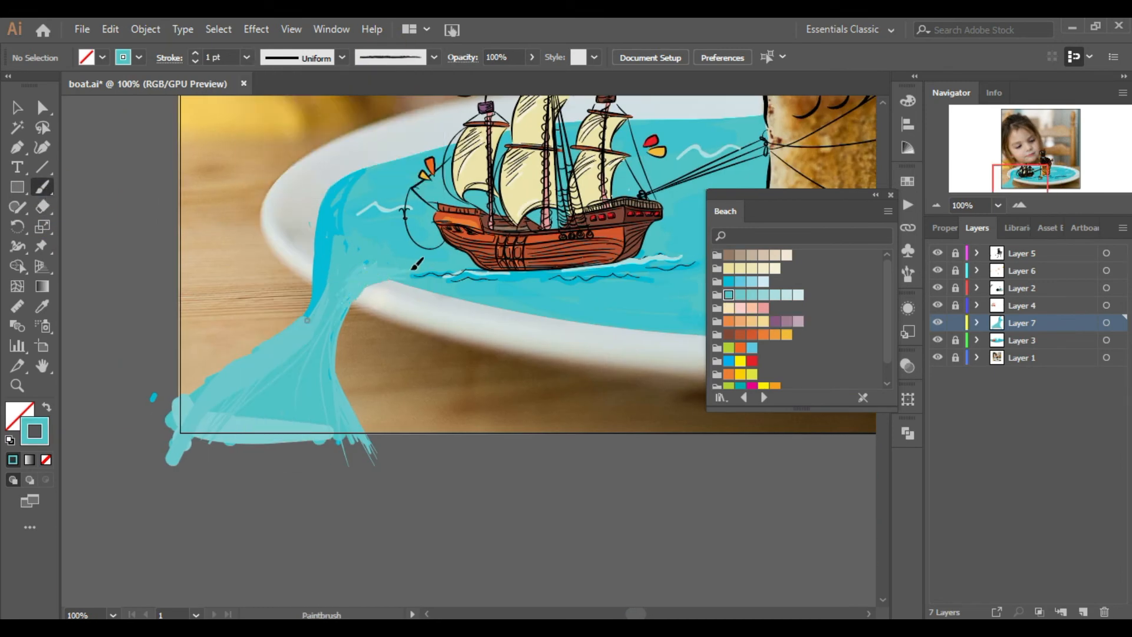
# Switch to the 3 pt. Round brush and paint teal and light blue strokes over the spilling stream
pyautogui.click(937, 205)
pyautogui.moveTo(1021, 182)
pyautogui.mouseDown()
pyautogui.moveTo(1041, 167)
pyautogui.moveTo(1028, 176)
pyautogui.mouseUp()
pyautogui.doubleClick(1019, 205)
pyautogui.moveTo(187, 394); pyautogui.dragTo(146, 443)
pyautogui.moveTo(254, 396)
pyautogui.mouseDown()
pyautogui.moveTo(194, 588)
pyautogui.moveTo(158, 497)
pyautogui.mouseUp()
pyautogui.click(731, 282)
pyautogui.hotkey('ctrl', '-')
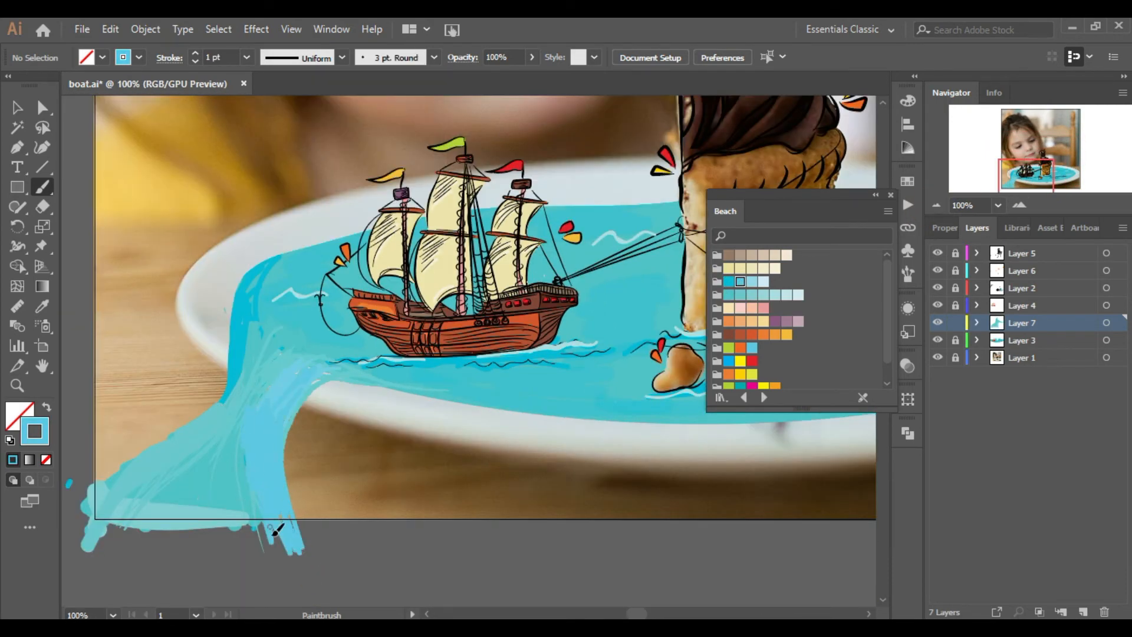
# Paint saturated cyan strokes down the stream's inner edge below the plate and along the adjoining water edge
pyautogui.click(729, 282)
pyautogui.moveTo(328, 377)
pyautogui.mouseDown()
pyautogui.moveTo(313, 567)
pyautogui.moveTo(294, 568)
pyautogui.mouseUp()
pyautogui.moveTo(326, 372); pyautogui.dragTo(417, 394)
# Erase excess paint along the spill's outer side from the plate's rim to the photo's lower corner
pyautogui.click(43, 206)
pyautogui.moveTo(203, 329); pyautogui.dragTo(127, 589)
pyautogui.moveTo(169, 418)
pyautogui.mouseDown()
pyautogui.moveTo(99, 537)
pyautogui.moveTo(82, 502)
pyautogui.mouseUp()
pyautogui.moveTo(208, 317); pyautogui.dragTo(210, 406)
# Outline the spill's outer side and splashing base with saturated cyan brush strokes
pyautogui.click(42, 187)
pyautogui.moveTo(106, 536); pyautogui.dragTo(220, 423)
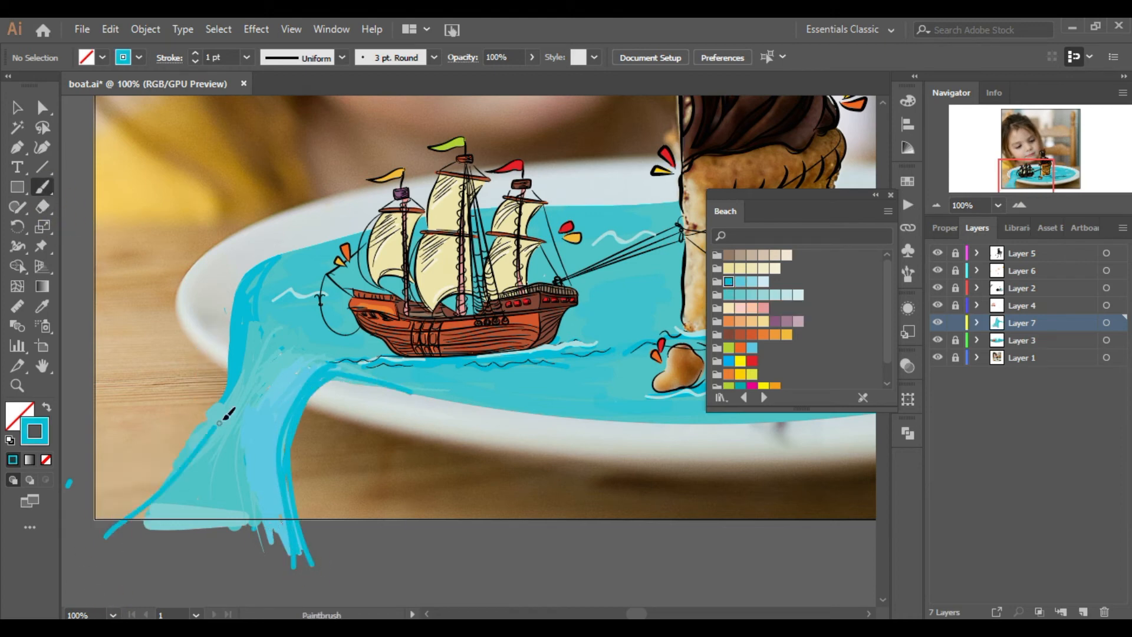
pyautogui.click(936, 205)
pyautogui.moveTo(1026, 176)
pyautogui.mouseDown()
pyautogui.moveTo(1053, 156)
pyautogui.moveTo(1017, 180)
pyautogui.mouseUp()
pyautogui.click(1019, 205)
pyautogui.moveTo(438, 434); pyautogui.dragTo(469, 472)
# Try a pale teal stroke on the stream, undo it, and paint a mid-teal stroke there instead
pyautogui.click(799, 296)
pyautogui.moveTo(362, 374)
pyautogui.mouseDown()
pyautogui.moveTo(255, 504)
pyautogui.moveTo(263, 484)
pyautogui.mouseUp()
pyautogui.hotkey('ctrl', 'z')
pyautogui.click(741, 295)
pyautogui.moveTo(380, 324); pyautogui.dragTo(255, 501)
# Erase stray paint along the lower outer edge of the spill and save the document
pyautogui.click(937, 205)
pyautogui.moveTo(1018, 182); pyautogui.dragTo(1042, 172)
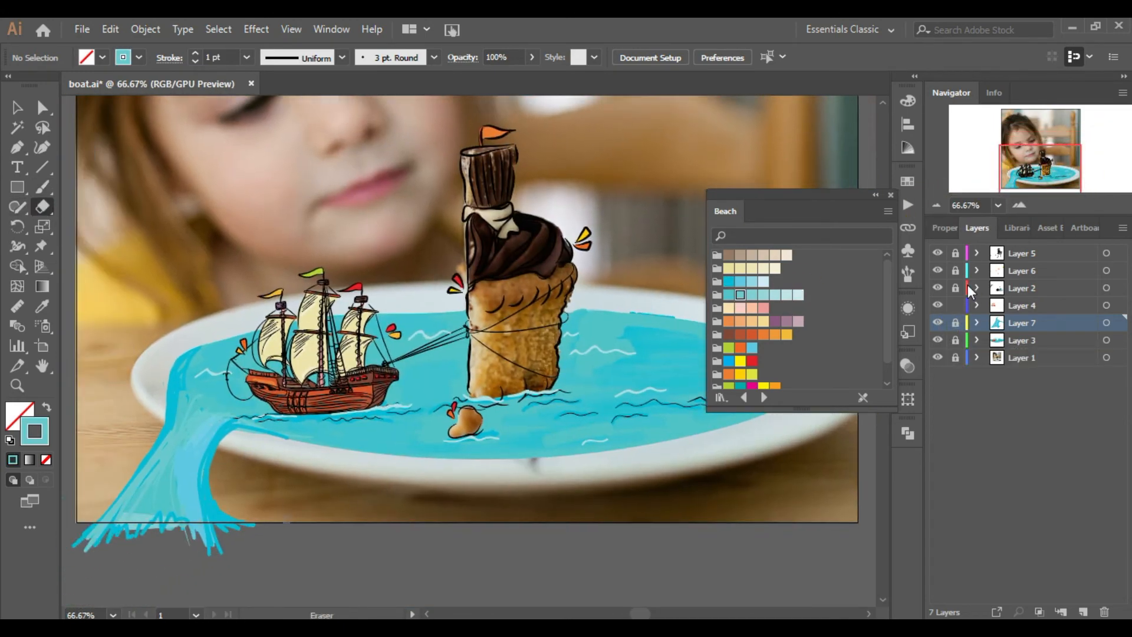
pyautogui.moveTo(142, 453); pyautogui.dragTo(112, 490)
pyautogui.hotkey('ctrl', 's')
# Draw small teal water droplets on both sides of the spill with a thin art brush at 2 pt
pyautogui.click(1020, 206)
pyautogui.moveTo(1041, 171); pyautogui.dragTo(1009, 181)
pyautogui.click(937, 205)
pyautogui.click(731, 296)
pyautogui.click(43, 188)
pyautogui.hotkey('ctrl', 'z')
pyautogui.click(434, 57)
pyautogui.scroll(-3, 397, 117)
pyautogui.click(396, 115)
pyautogui.click(247, 57)
pyautogui.click(265, 151)
pyautogui.moveTo(300, 501); pyautogui.dragTo(319, 502)
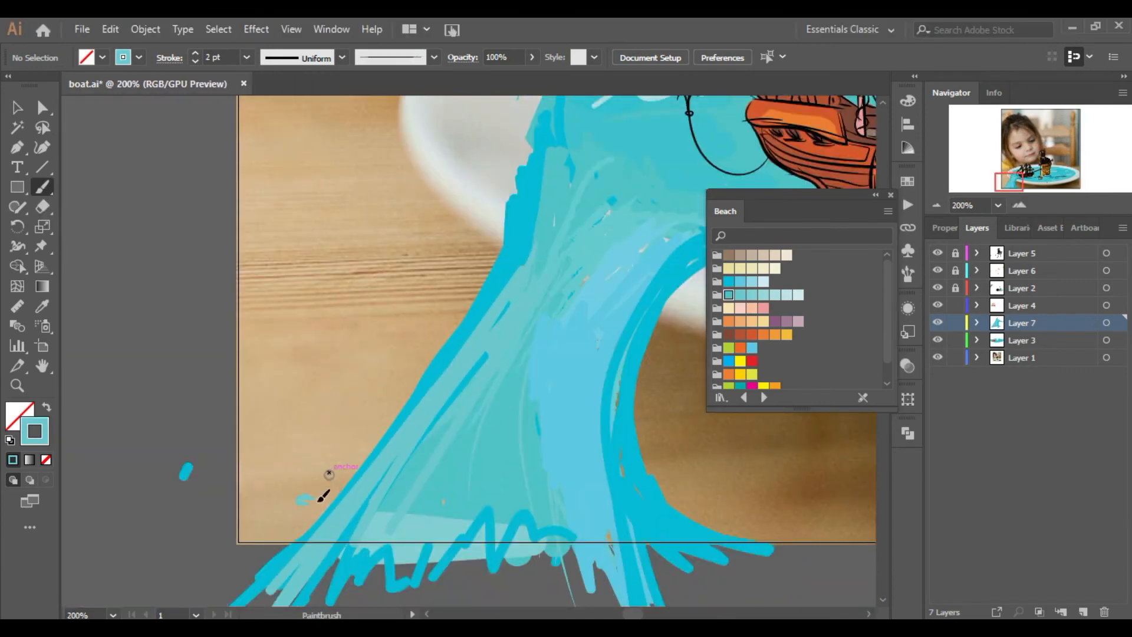
pyautogui.click(937, 205)
pyautogui.click(1022, 205)
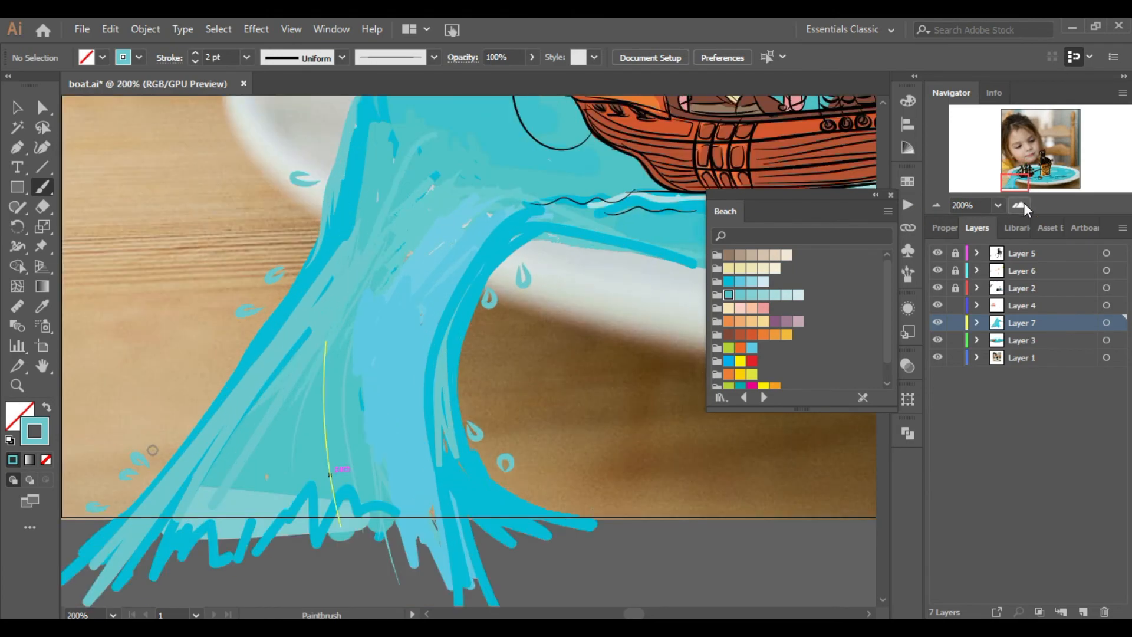
# Trace the water's near edge along the plate with thin, saturated cyan strokes
pyautogui.click(937, 205)
pyautogui.click(936, 205)
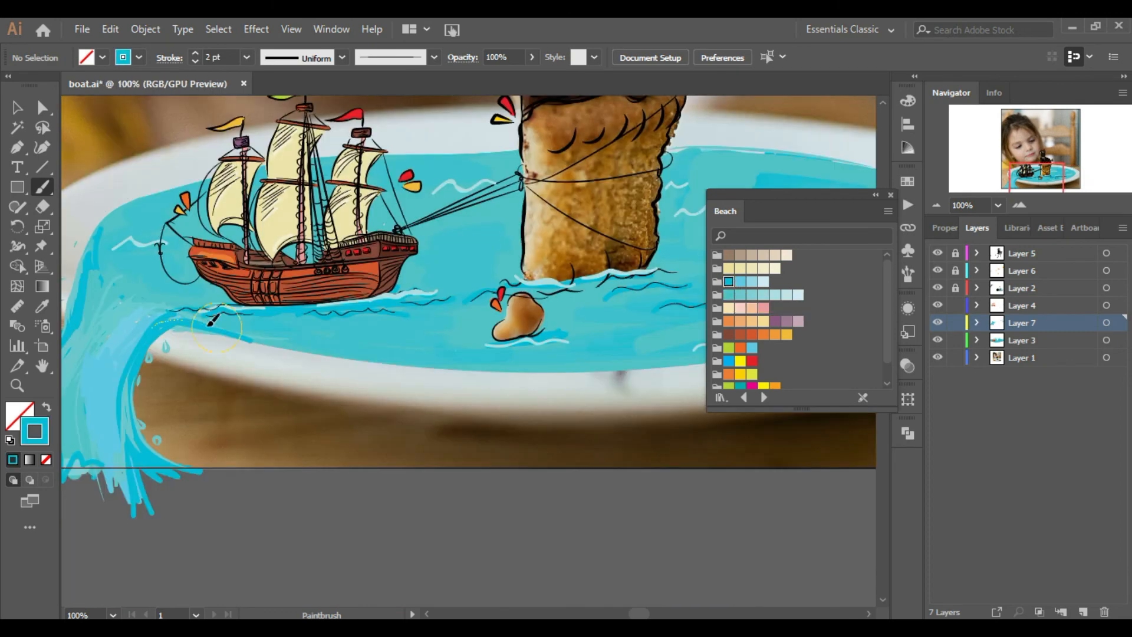
pyautogui.click(877, 195)
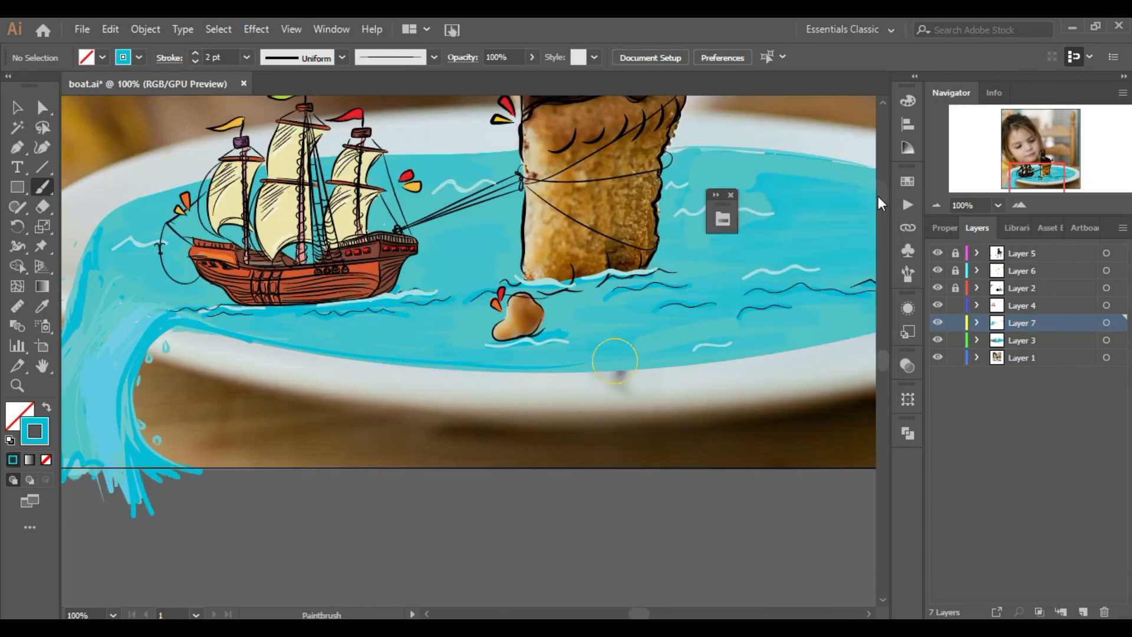
pyautogui.hotkey('ctrl', '-')
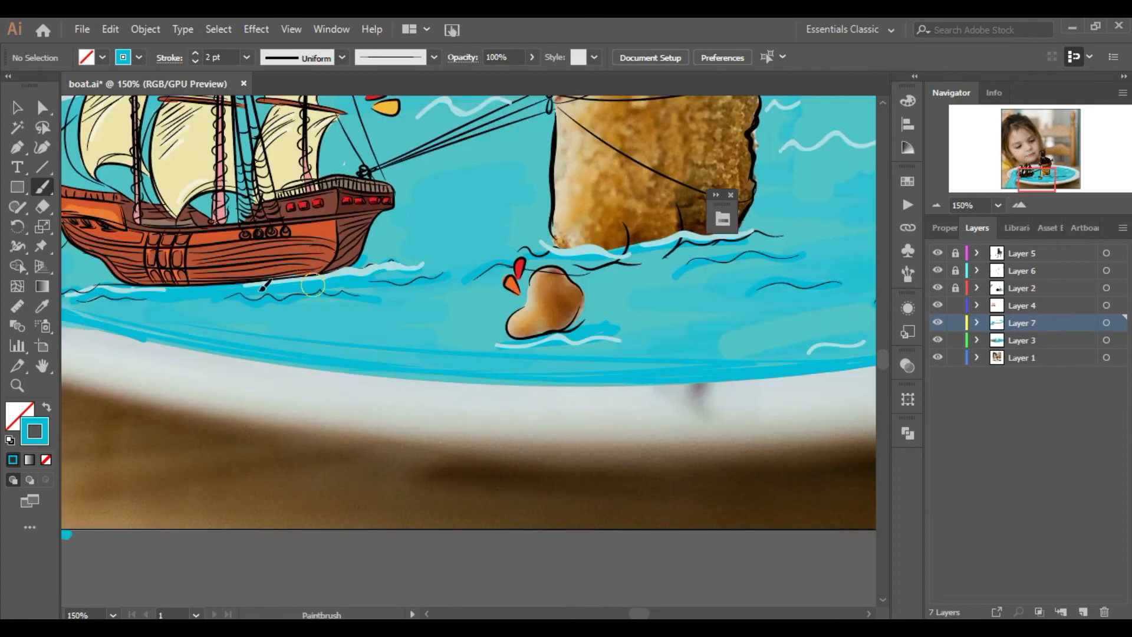
# Add a new layer and draw thin cyan contour strokes around the water's far and outer edges
pyautogui.click(1083, 612)
pyautogui.moveTo(507, 305); pyautogui.dragTo(407, 306)
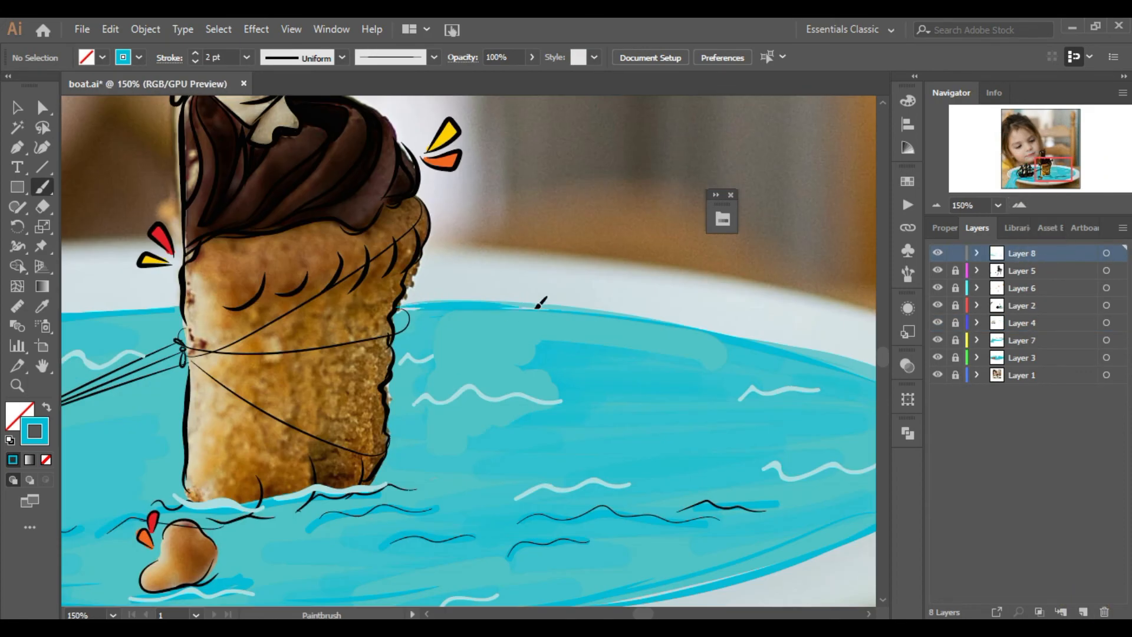
pyautogui.hotkey('ctrl', '-')
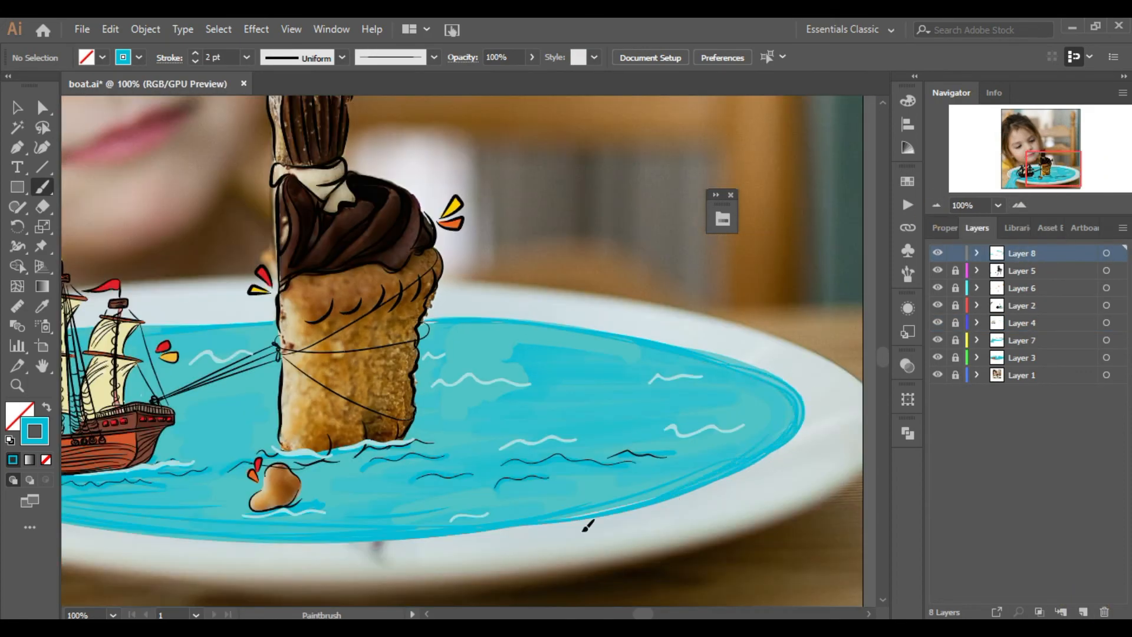
pyautogui.hotkey('ctrl', '-')
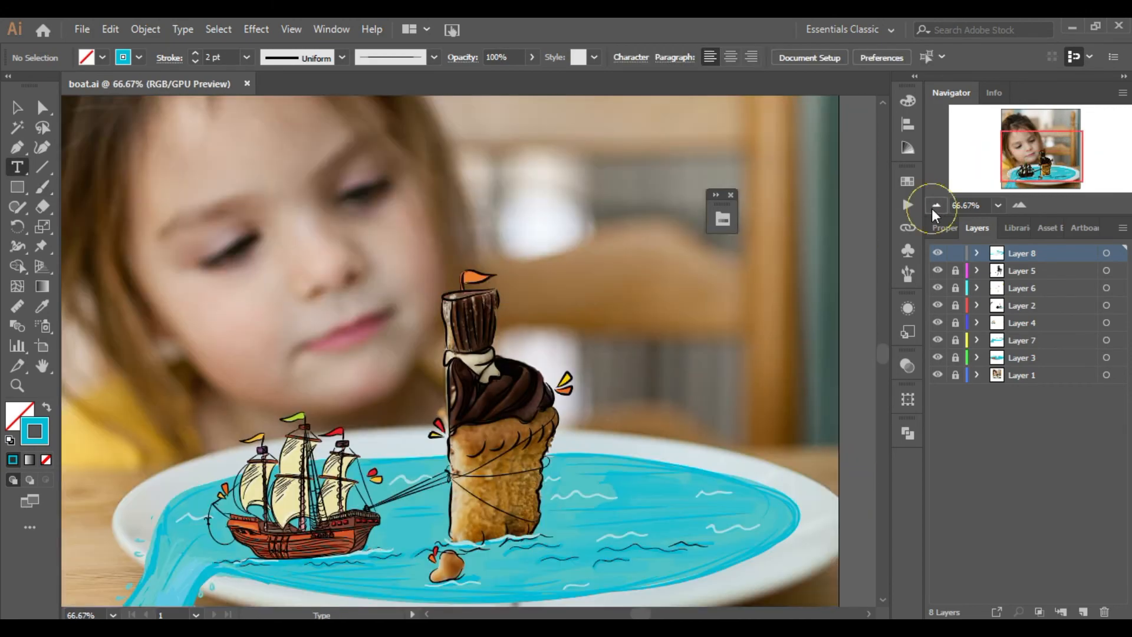
# Fill the signature text with white and place it in the upper-left corner of the photo
pyautogui.hotkey('ctrl', '-')
pyautogui.press('v')
pyautogui.click(41, 309)
pyautogui.press('v')
pyautogui.click(102, 57)
pyautogui.click(35, 81)
pyautogui.moveTo(560, 296); pyautogui.dragTo(292, 174)
pyautogui.click(696, 507)
pyautogui.click(224, 182)
# On a new layer, draw a short horizontal black 3 pt line with the Pen tool in the empty space beside the photo
pyautogui.hotkey('ctrl', '+')
pyautogui.hotkey('ctrl', '+')
pyautogui.hotkey('ctrl', '+')
pyautogui.hotkey('ctrl', '+')
pyautogui.click(1046, 172)
pyautogui.moveTo(1046, 172); pyautogui.dragTo(1058, 171)
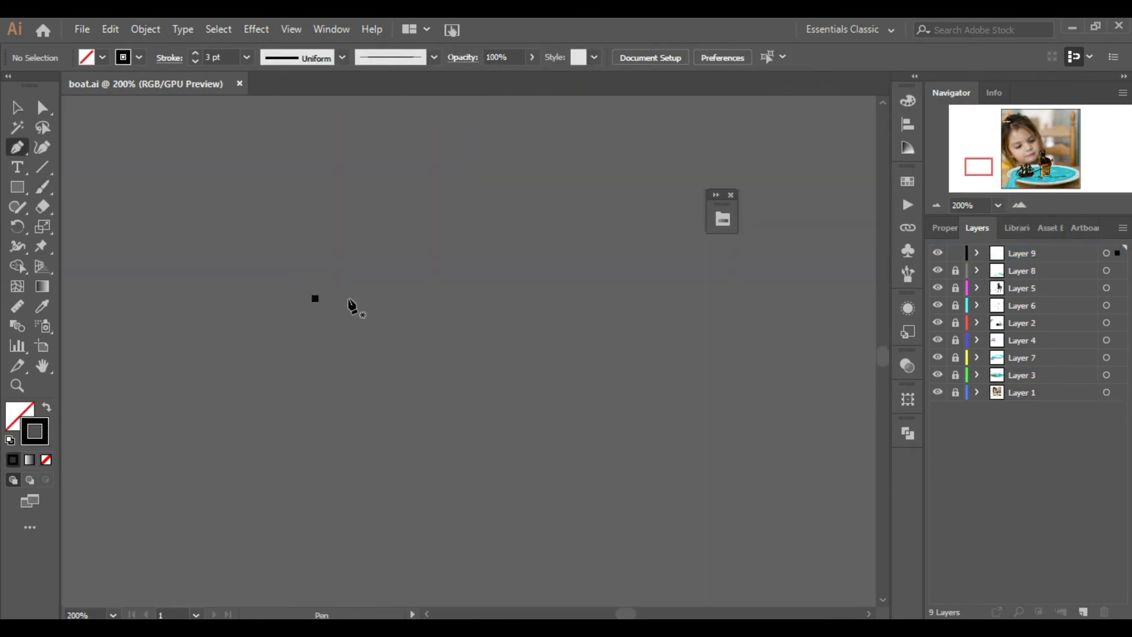
pyautogui.keyDown('shift'); pyautogui.click(498, 298); pyautogui.keyUp('shift')
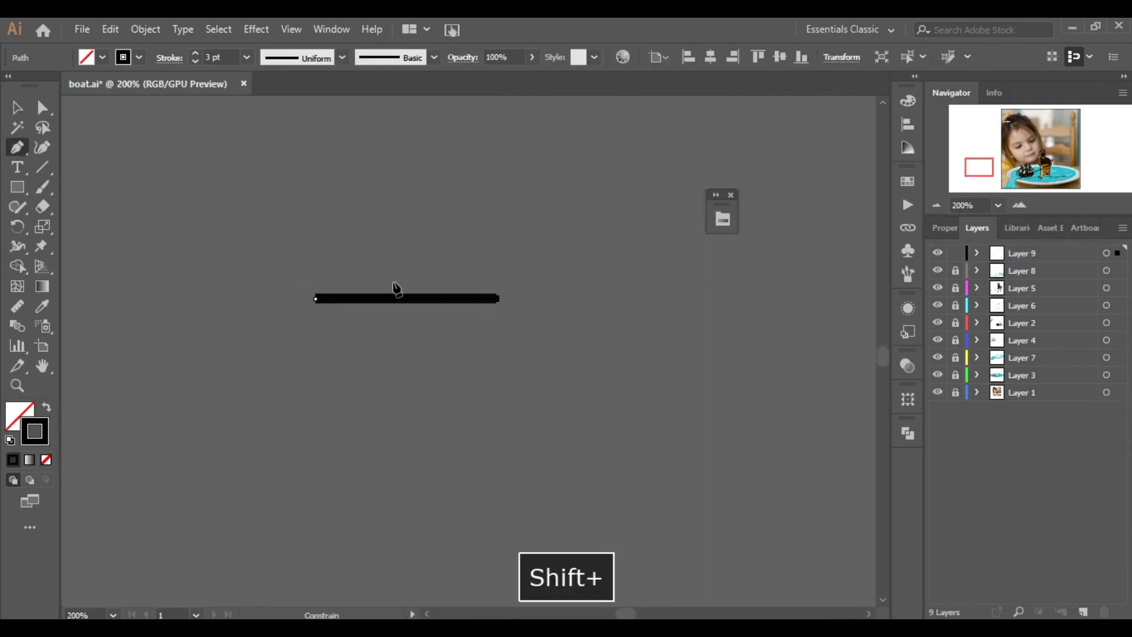
# Give the straight black line a 2 pt stroke and a width profile tapered at both ends
pyautogui.click(17, 107)
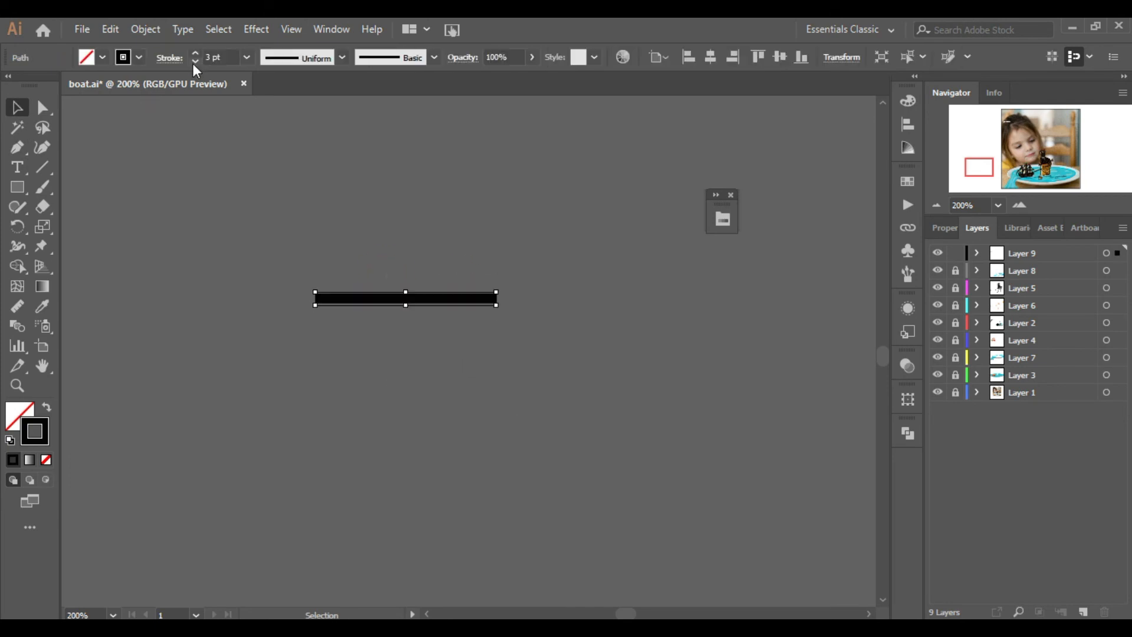
pyautogui.click(288, 59)
pyautogui.click(316, 207)
pyautogui.click(498, 374)
pyautogui.click(454, 299)
# Create a new Art Brush from the tapered line with the colorization method set to Tints
pyautogui.click(331, 29)
pyautogui.click(403, 303)
pyautogui.click(841, 441)
pyautogui.click(525, 361)
pyautogui.click(543, 428)
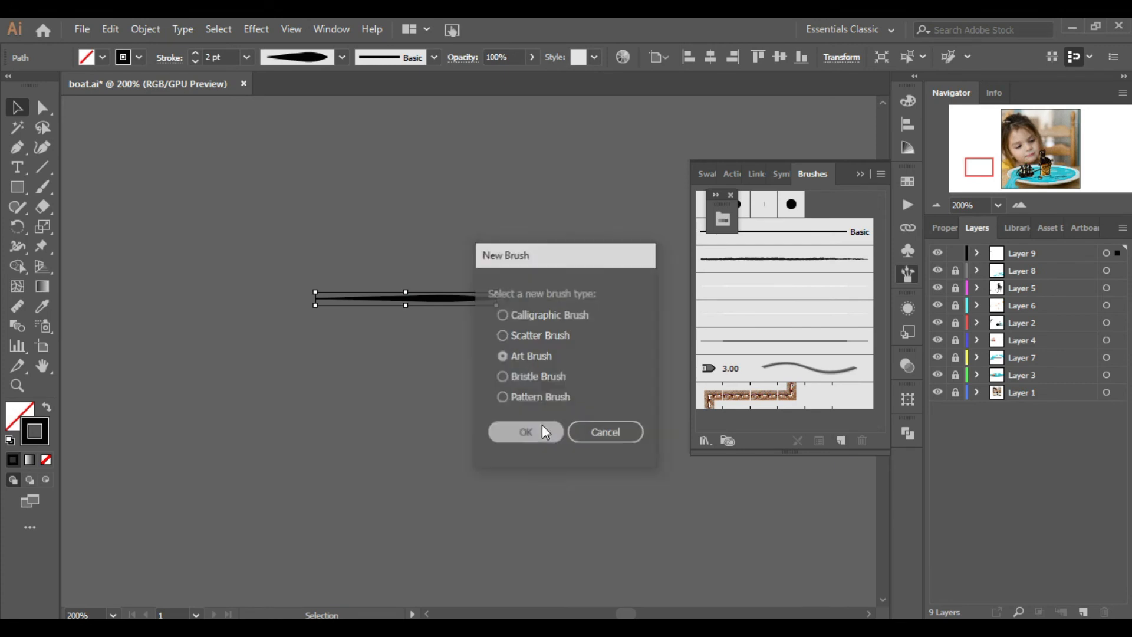
pyautogui.click(649, 383)
pyautogui.click(655, 413)
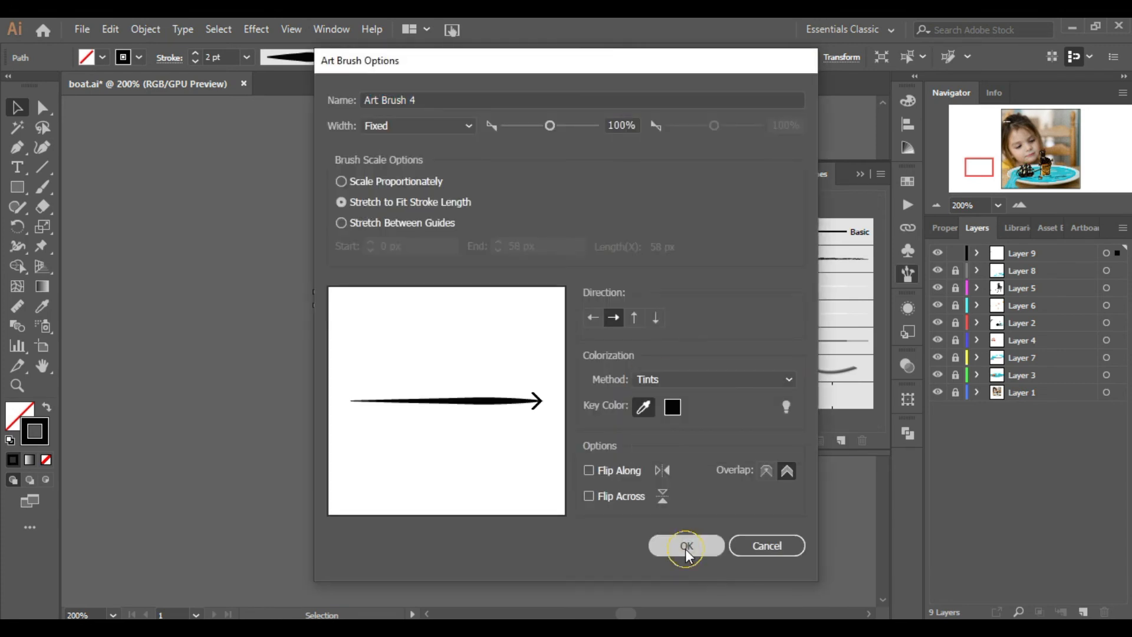
pyautogui.click(686, 545)
# Draw two thin black arms reaching out from the cupcake's side with the new art brush at 0.75 pt
pyautogui.click(785, 368)
pyautogui.click(42, 187)
pyautogui.hscroll(15, 582, 400)
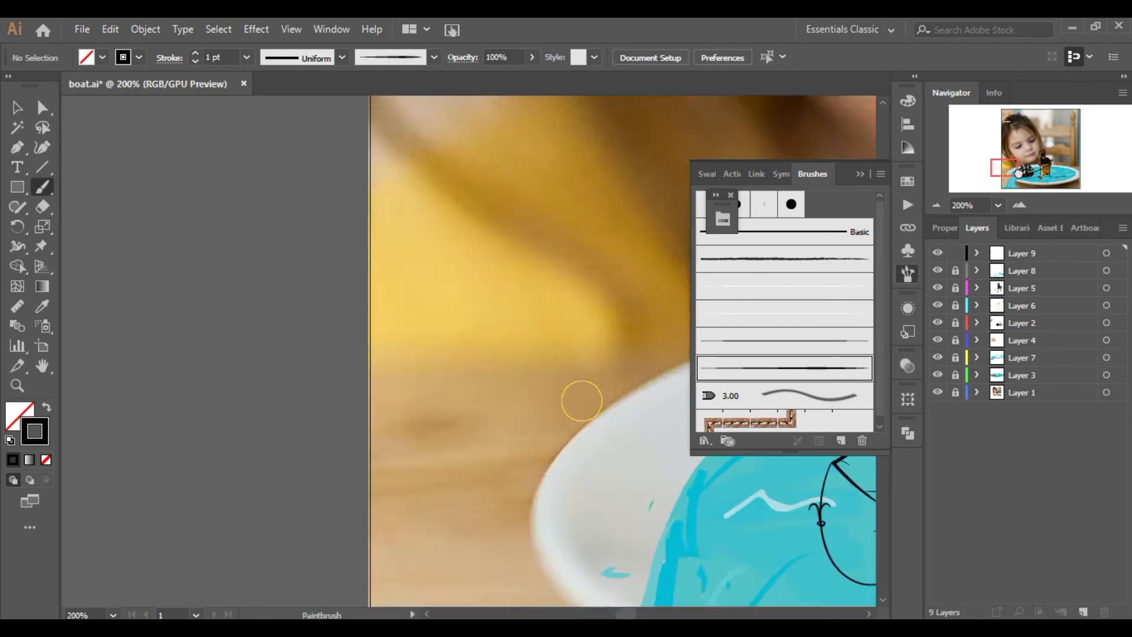
pyautogui.click(860, 174)
pyautogui.hotkey('ctrl', '=')
pyautogui.click(246, 58)
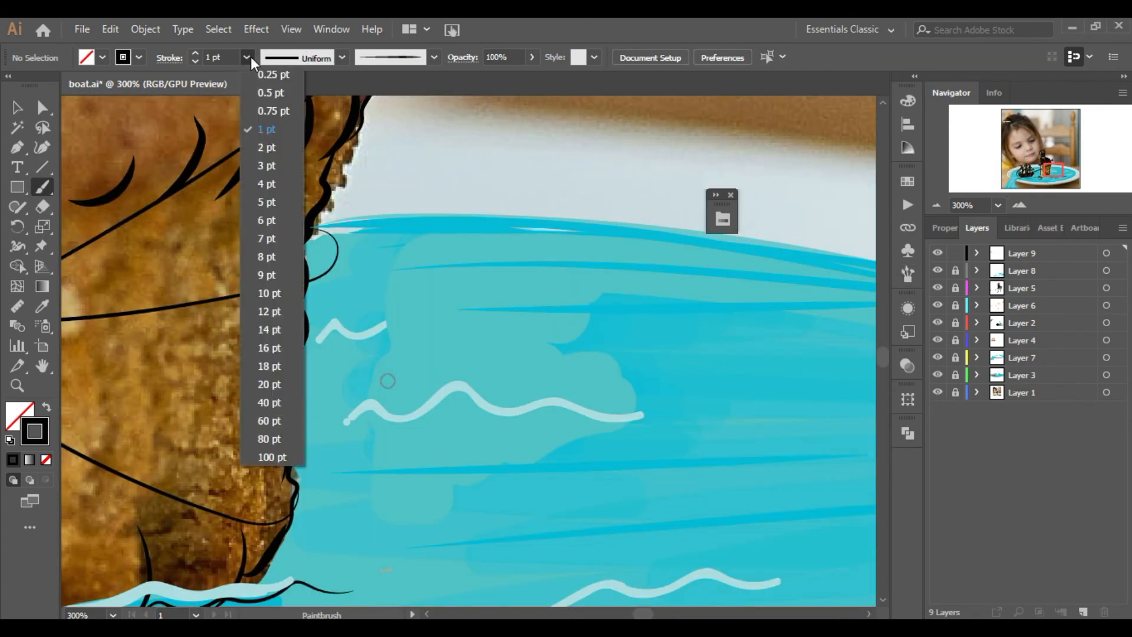
pyautogui.click(265, 108)
pyautogui.moveTo(190, 399); pyautogui.dragTo(411, 387)
# Add three short black fingers to the end of each of the cupcake's arms
pyautogui.click(1124, 76)
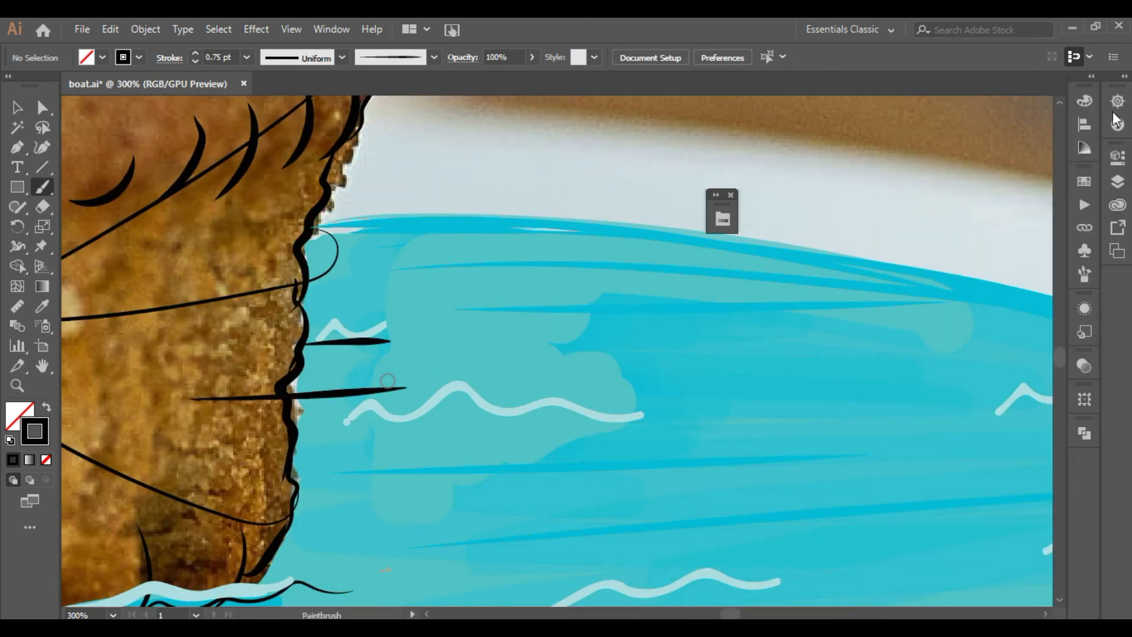
pyautogui.click(1123, 77)
pyautogui.click(936, 205)
pyautogui.click(1021, 203)
pyautogui.click(1021, 204)
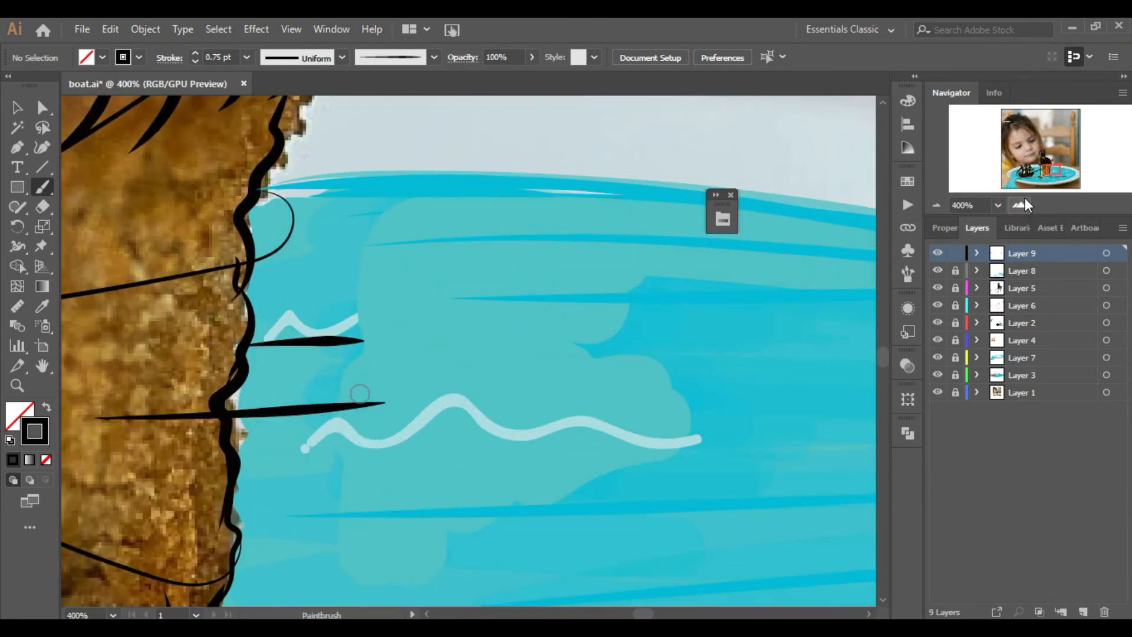
pyautogui.hotkey('ctrl', 'z')
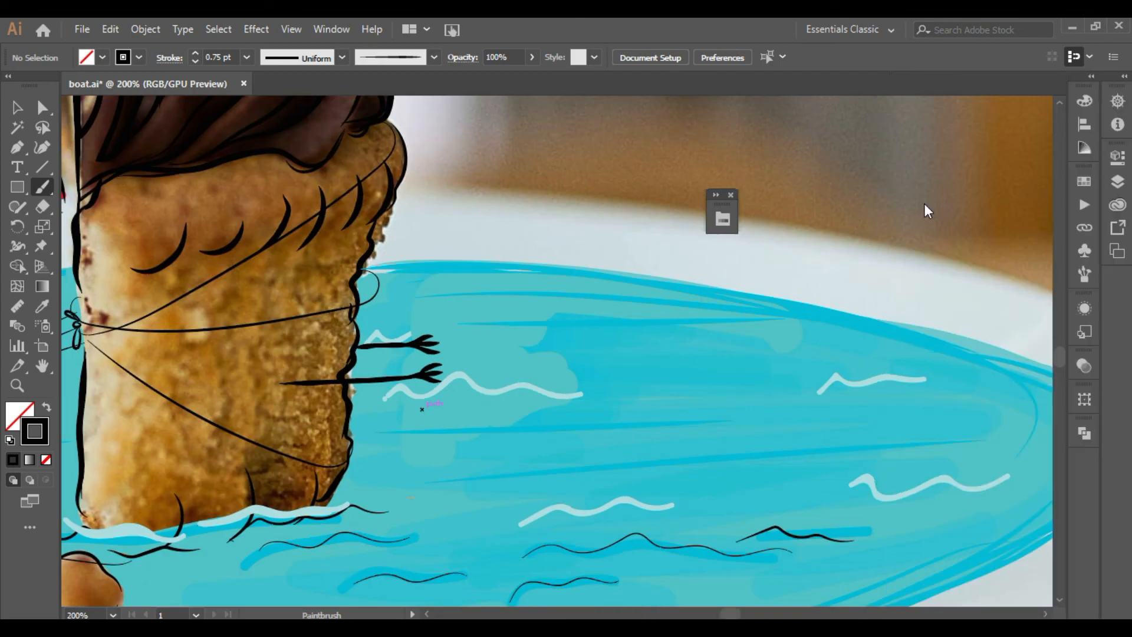
# Undo the last changes to the cupcake's two arms
pyautogui.click(1124, 76)
pyautogui.click(933, 207)
pyautogui.click(1017, 204)
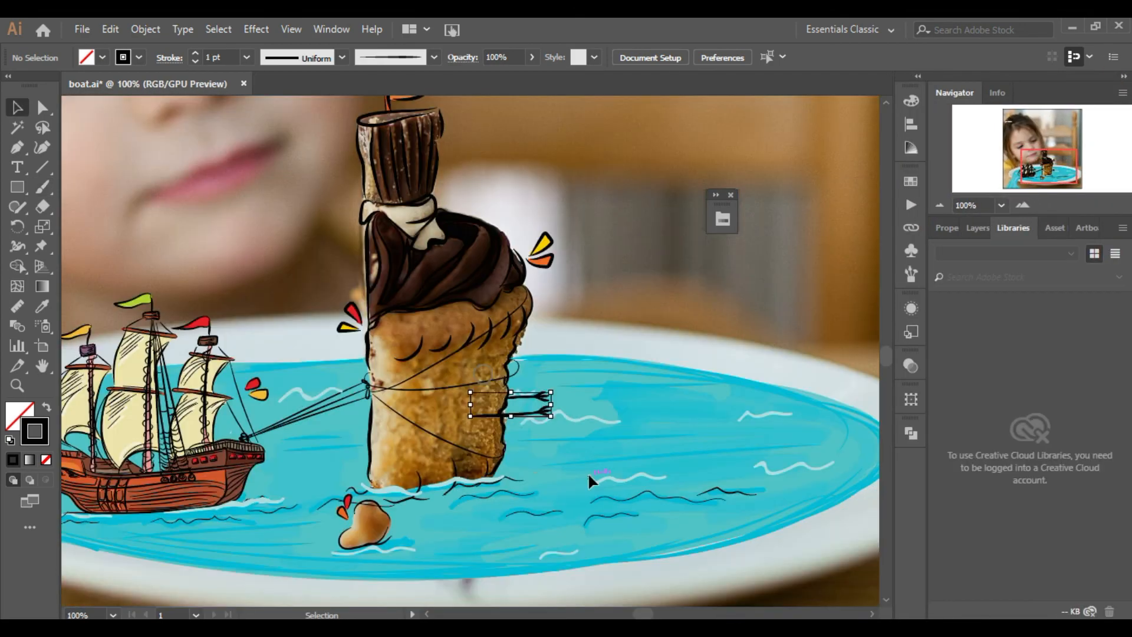
pyautogui.hotkey('ctrl', 'z')
pyautogui.hotkey('ctrl', 'z')
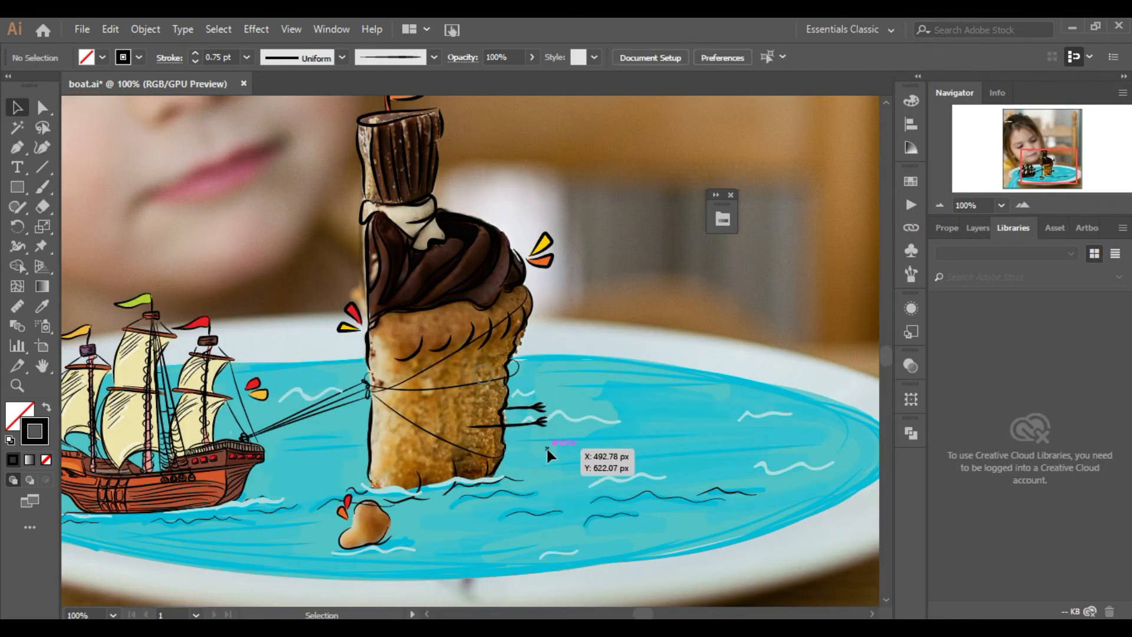
# Draw a round eye above the arms on the cupcake and fill it solid black with the 3 pt. Round brush
pyautogui.click(1016, 206)
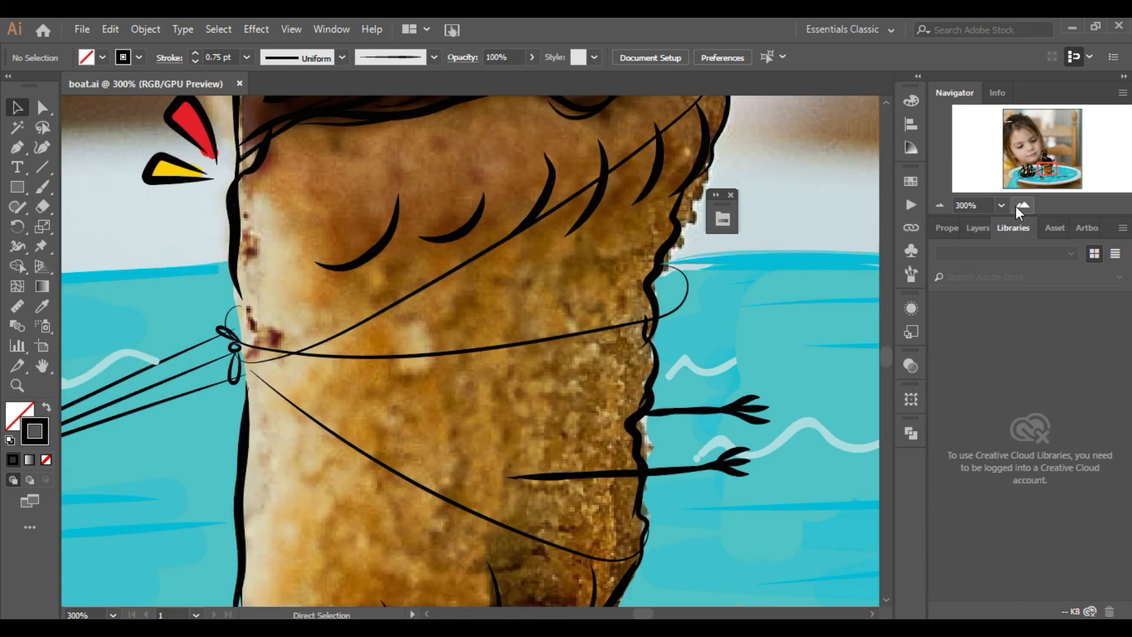
pyautogui.click(42, 187)
pyautogui.moveTo(549, 290); pyautogui.dragTo(528, 316)
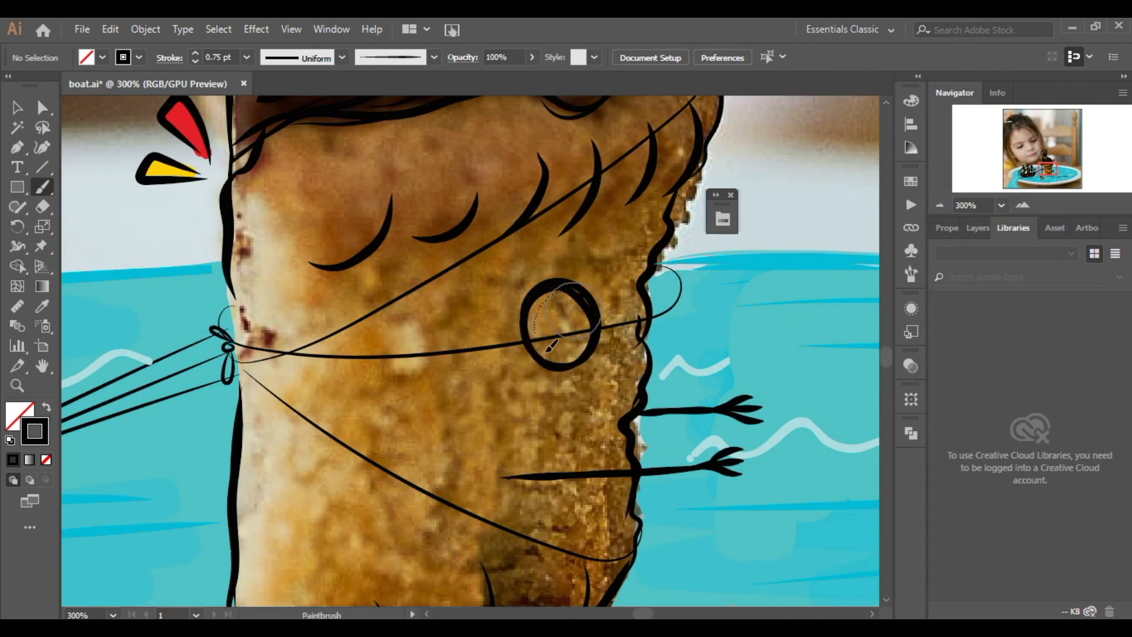
pyautogui.moveTo(559, 297)
pyautogui.mouseDown()
pyautogui.moveTo(562, 352)
pyautogui.moveTo(556, 327)
pyautogui.mouseUp()
pyautogui.click(387, 63)
pyautogui.click(284, 99)
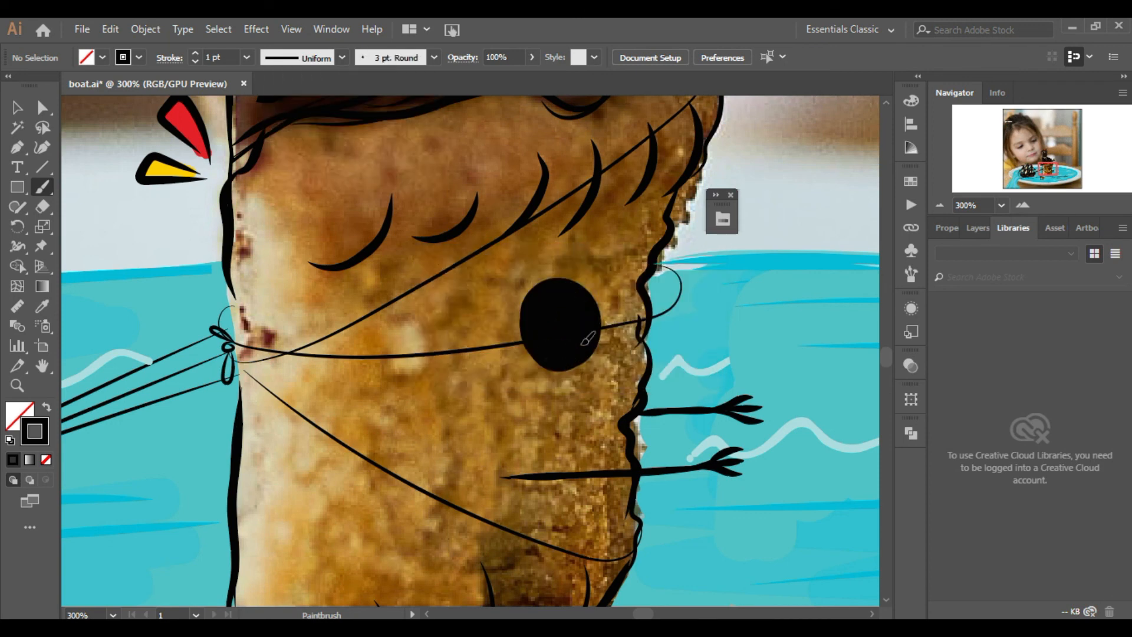
# Paint a narrow black second eye on the cupcake's outer edge, undoing stray strokes
pyautogui.hotkey('ctrl', 'z')
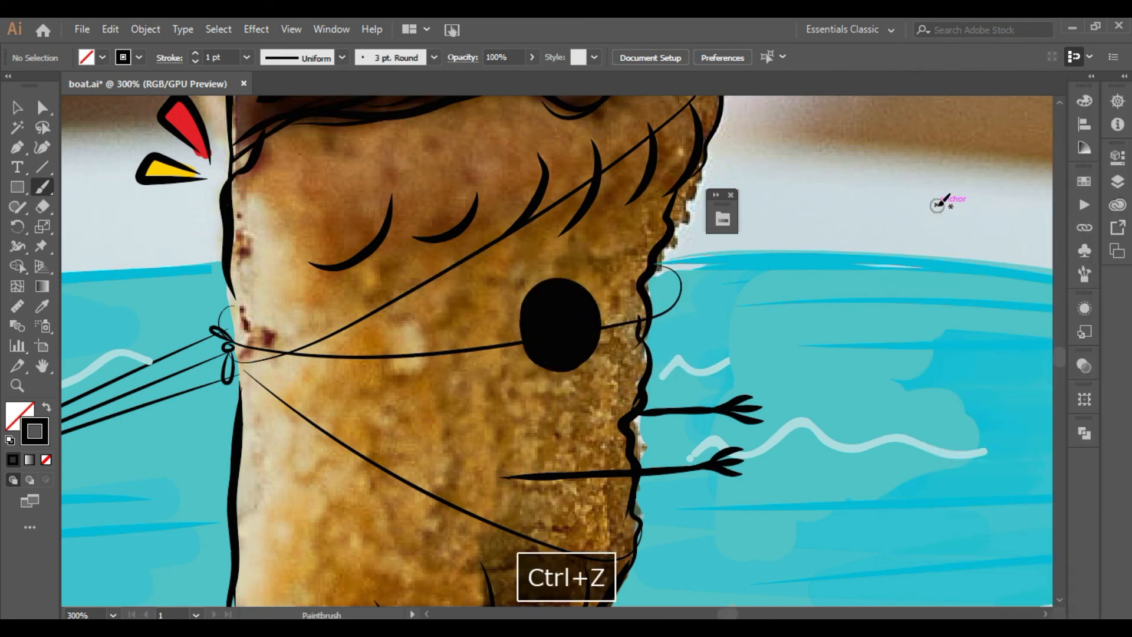
pyautogui.click(939, 205)
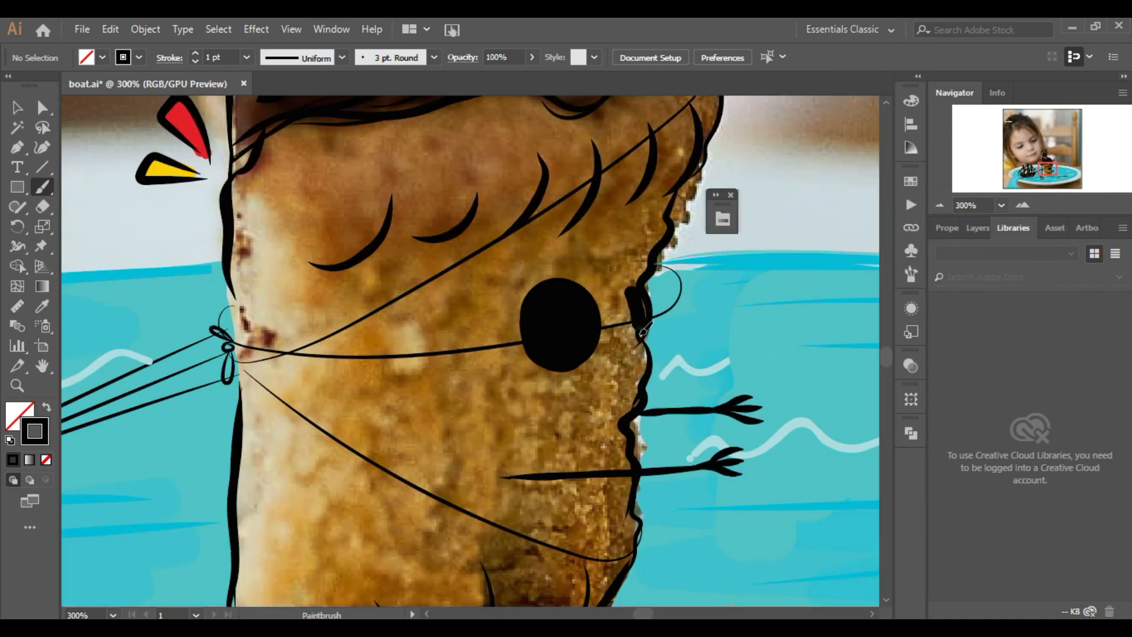
pyautogui.hotkey('ctrl', 'z')
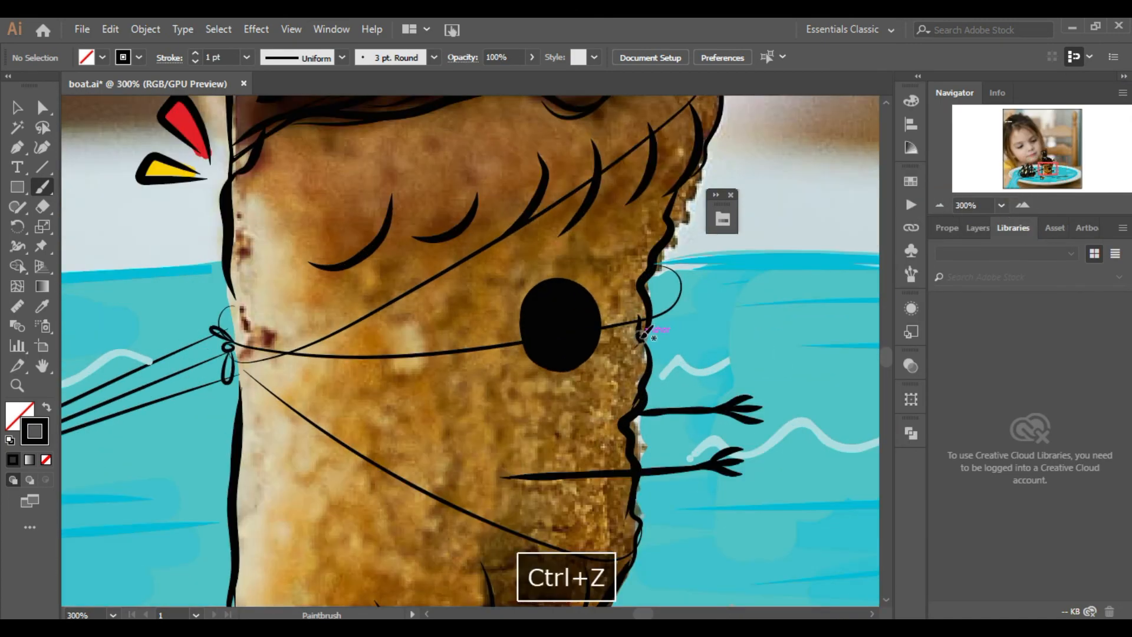
# Paint a white highlight inside the round eye using a white 0.5 pt stroke
pyautogui.click(138, 57)
pyautogui.click(30, 95)
pyautogui.click(562, 306)
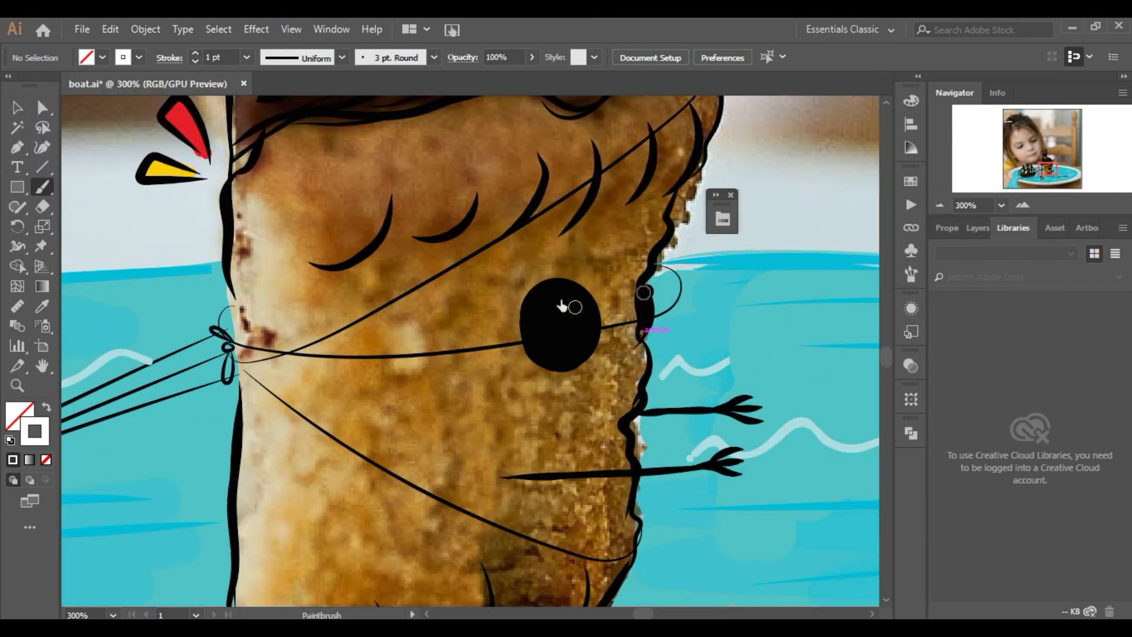
pyautogui.hotkey('ctrl', 'z')
pyautogui.click(247, 57)
pyautogui.click(271, 107)
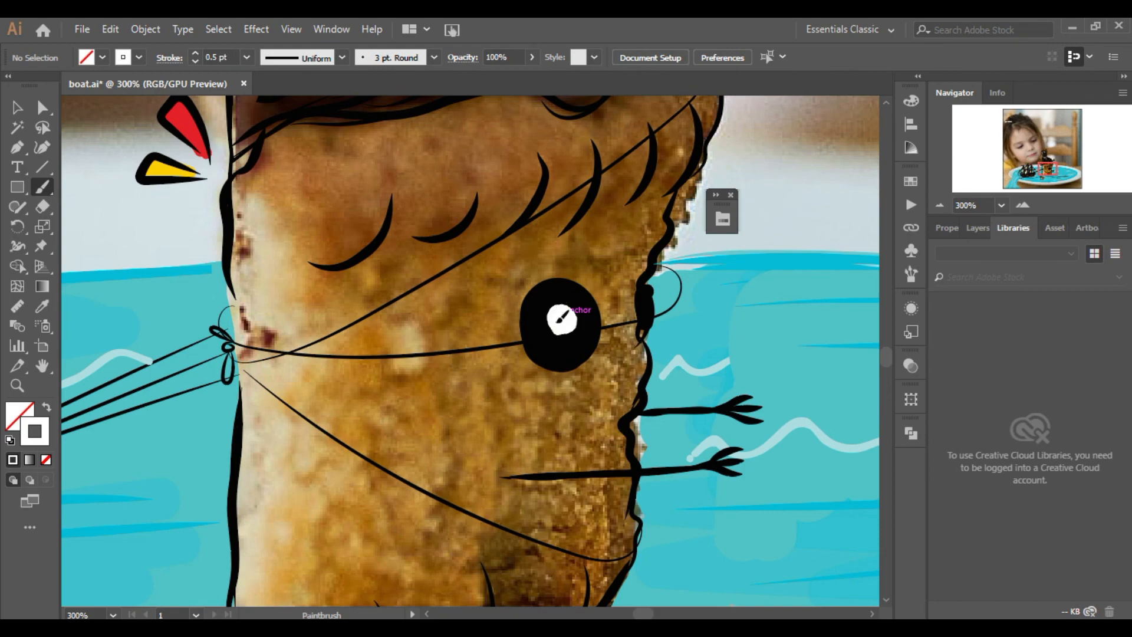
pyautogui.moveTo(558, 321); pyautogui.dragTo(556, 325)
# Add a small white dot and a four-pointed white sparkle below the eye's highlight, and enlarge the navigator preview
pyautogui.click(1022, 206)
pyautogui.click(1022, 206)
pyautogui.click(1022, 206)
pyautogui.click(872, 614)
pyautogui.moveTo(261, 261); pyautogui.dragTo(267, 269)
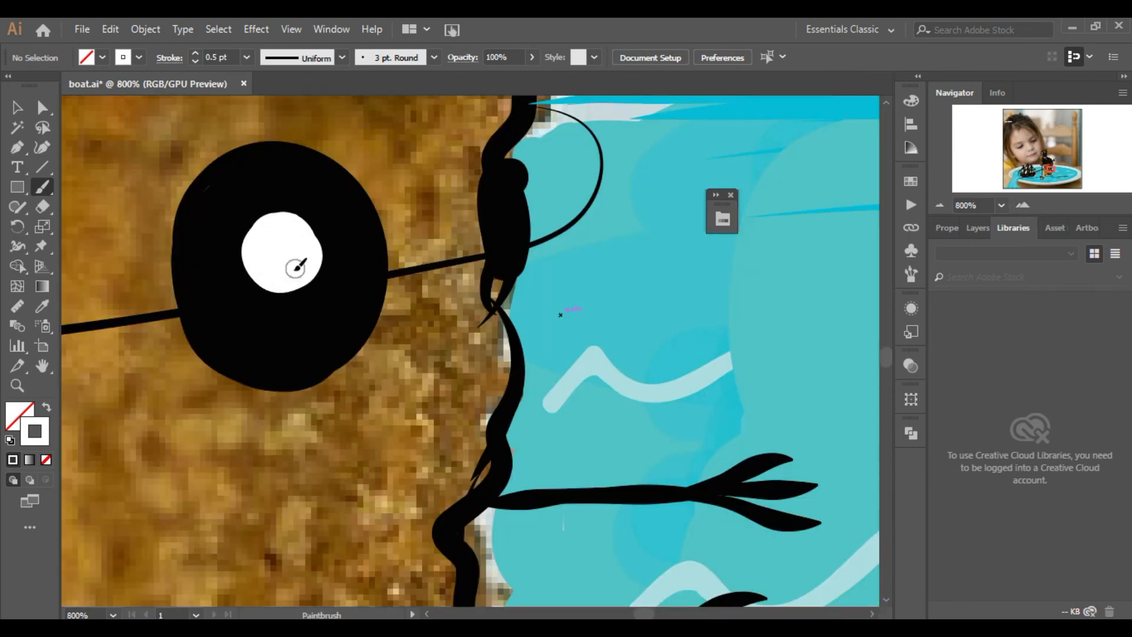
pyautogui.click(1023, 206)
pyautogui.hotkey('ctrl', 'z')
pyautogui.click(427, 614)
pyautogui.moveTo(463, 313); pyautogui.dragTo(517, 299)
pyautogui.click(941, 206)
pyautogui.click(940, 206)
pyautogui.click(940, 206)
pyautogui.click(940, 206)
pyautogui.moveTo(1031, 217); pyautogui.dragTo(1030, 349)
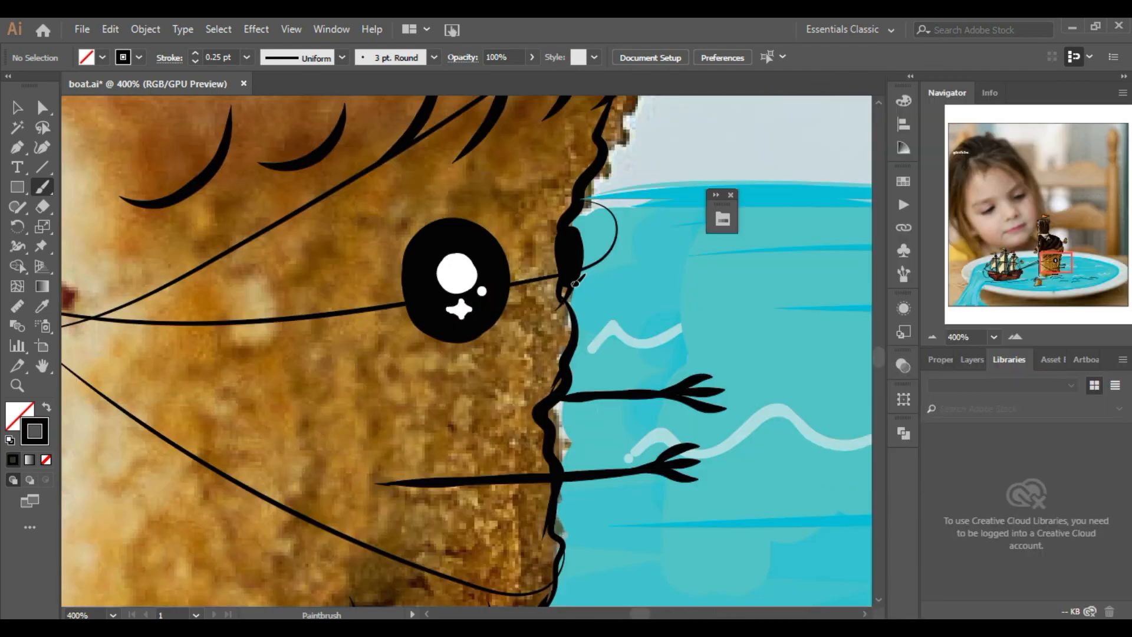
# Paint a small pink cheek below the round eye using the swatch R=255 G=123 B=172
pyautogui.click(140, 57)
pyautogui.click(59, 155)
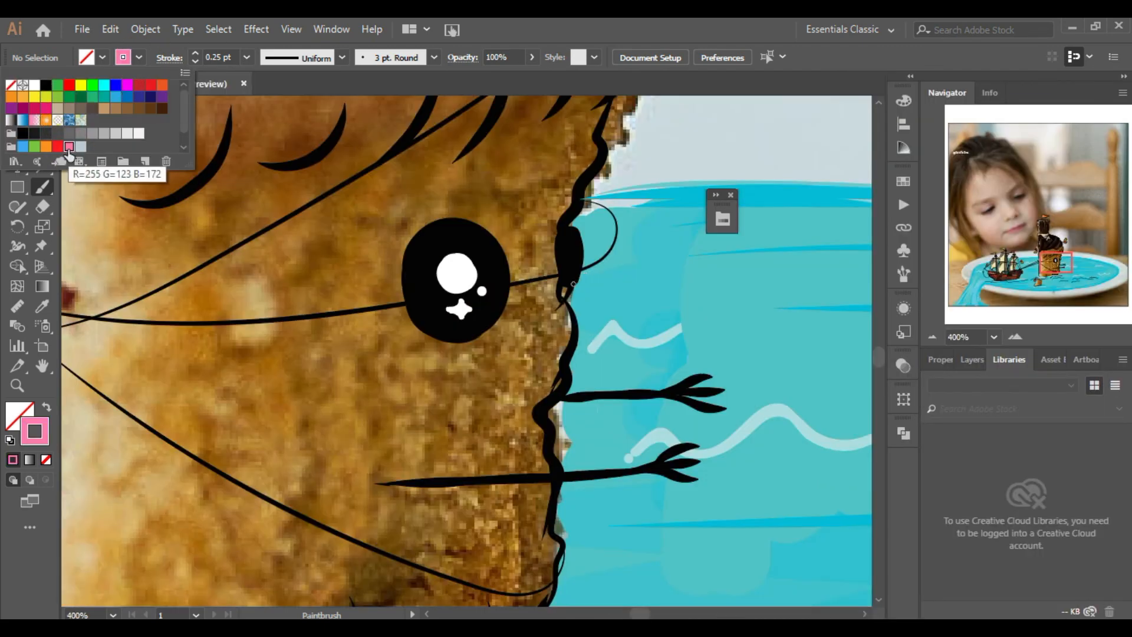
pyautogui.moveTo(398, 370); pyautogui.dragTo(430, 365)
pyautogui.click(933, 338)
pyautogui.click(933, 338)
pyautogui.click(933, 337)
pyautogui.click(933, 338)
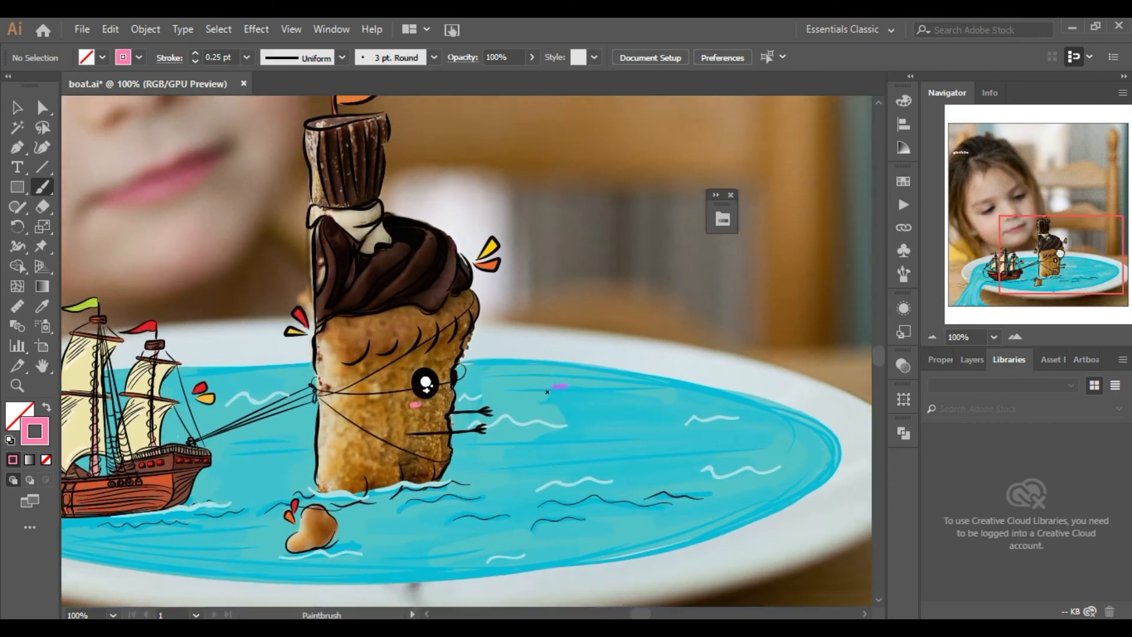
# Add the text "Pirates!" over the plate's rim beside the cupcake
pyautogui.moveTo(547, 391); pyautogui.dragTo(514, 404)
pyautogui.click(1014, 337)
pyautogui.click(1015, 337)
pyautogui.click(1014, 337)
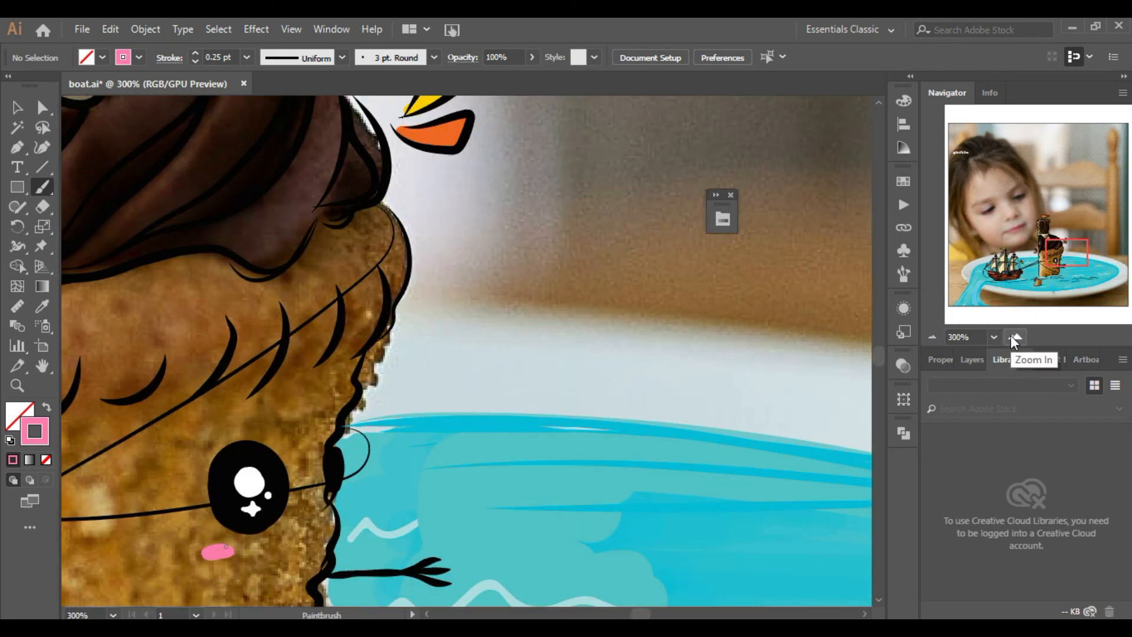
pyautogui.click(18, 167)
pyautogui.click(440, 378)
pyautogui.write('Pirates!')
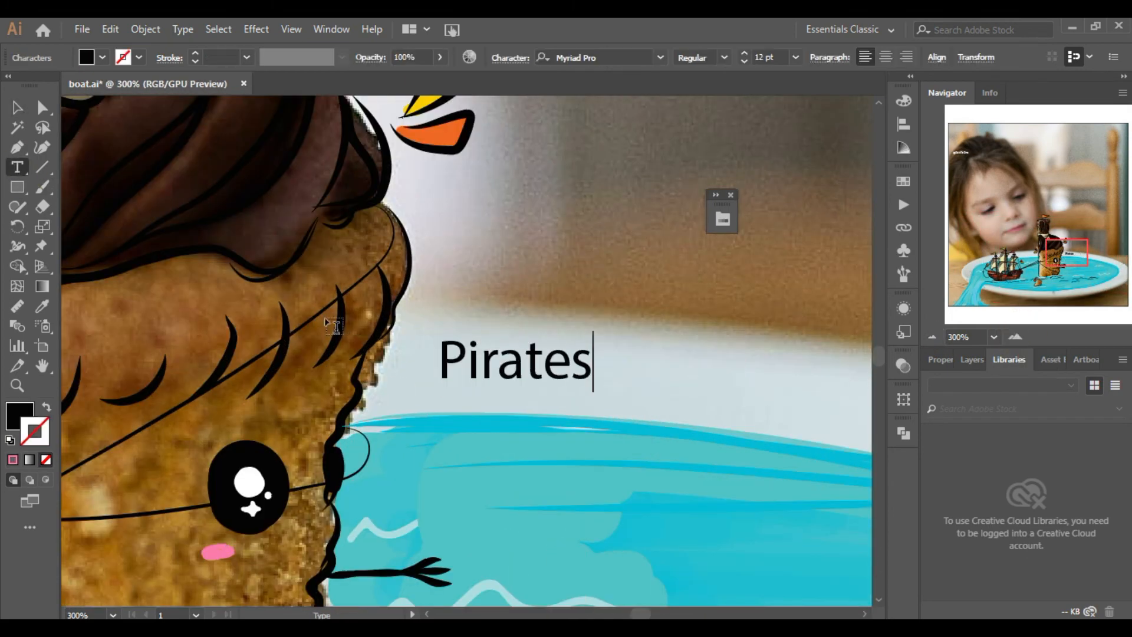
pyautogui.press('Escape')
# Restyle the "Pirates!" text with a handwritten look and tilt it slightly upward beside the cupcake
pyautogui.click(766, 165)
pyautogui.moveTo(576, 353); pyautogui.dragTo(572, 335)
pyautogui.click(678, 283)
pyautogui.click(933, 337)
pyautogui.click(934, 337)
pyautogui.click(933, 337)
# Duplicate the "Pirates!" text just above the original and fill the copy with white
pyautogui.keyDown('alt'); pyautogui.moveTo(496, 356); pyautogui.dragTo(509, 331); pyautogui.keyUp('alt')
pyautogui.click(102, 57)
pyautogui.click(36, 85)
pyautogui.click(661, 278)
pyautogui.click(934, 338)
pyautogui.click(934, 338)
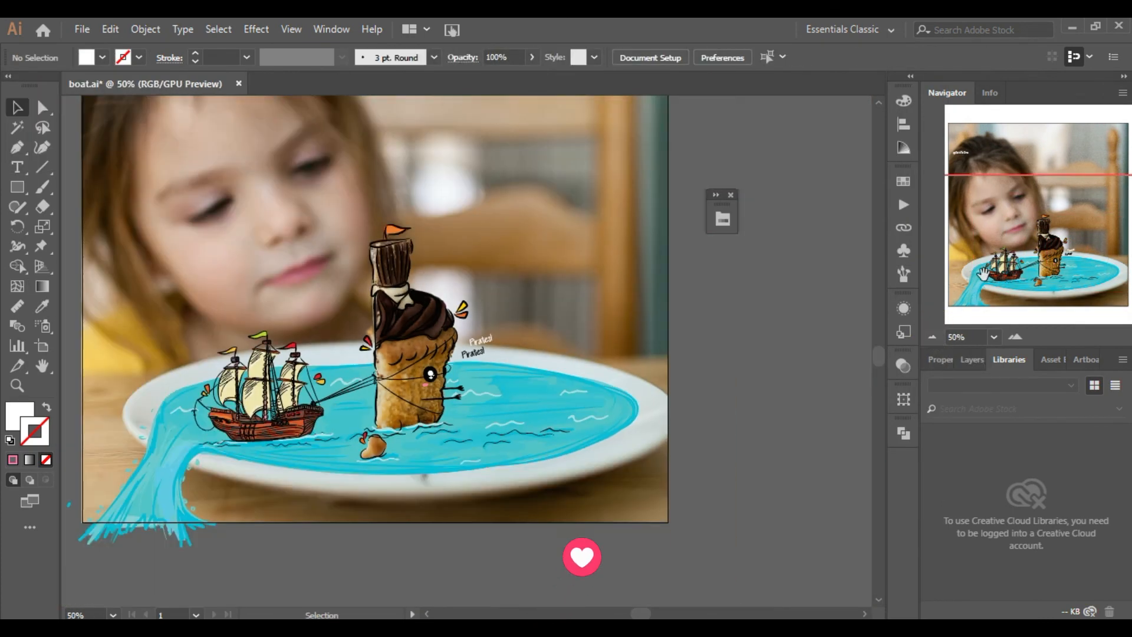